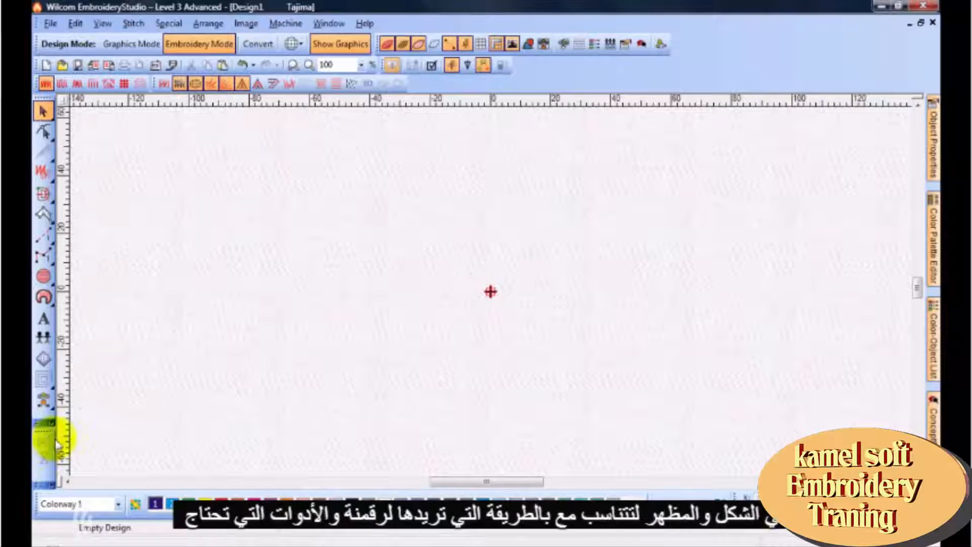
Step: Undock the Transform toolbar from the toolbox edge onto the design area and close it
left_click_drag(45, 428, 277, 319)
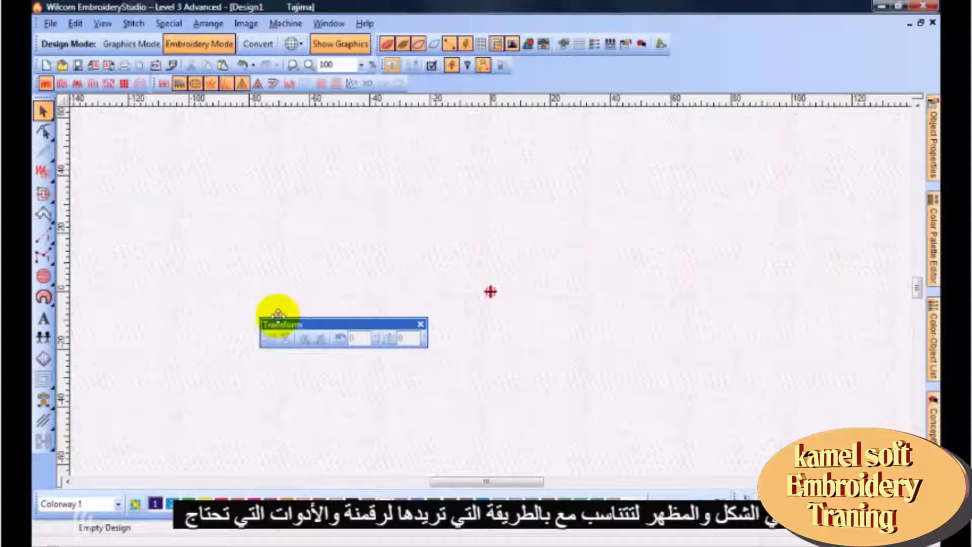
left_click(426, 322)
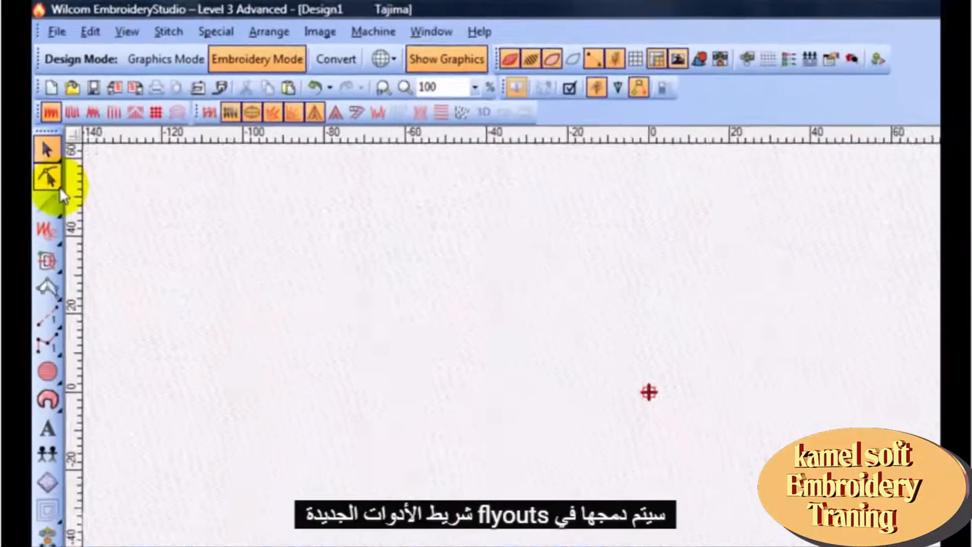
Step: Detach the Column Shape Tools flyout from the toolbox and dock it vertically alongside the toolbox
mouse_move(61, 222)
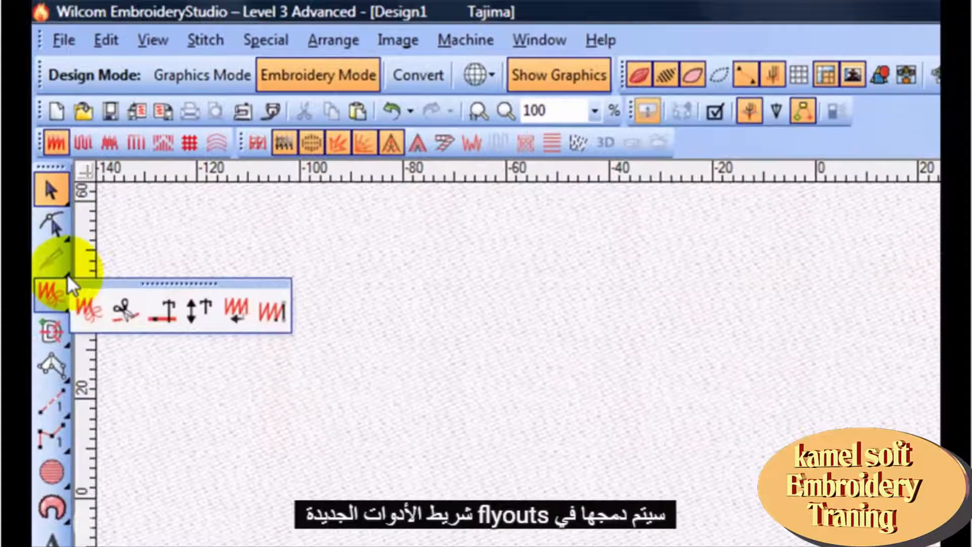
mouse_move(66, 274)
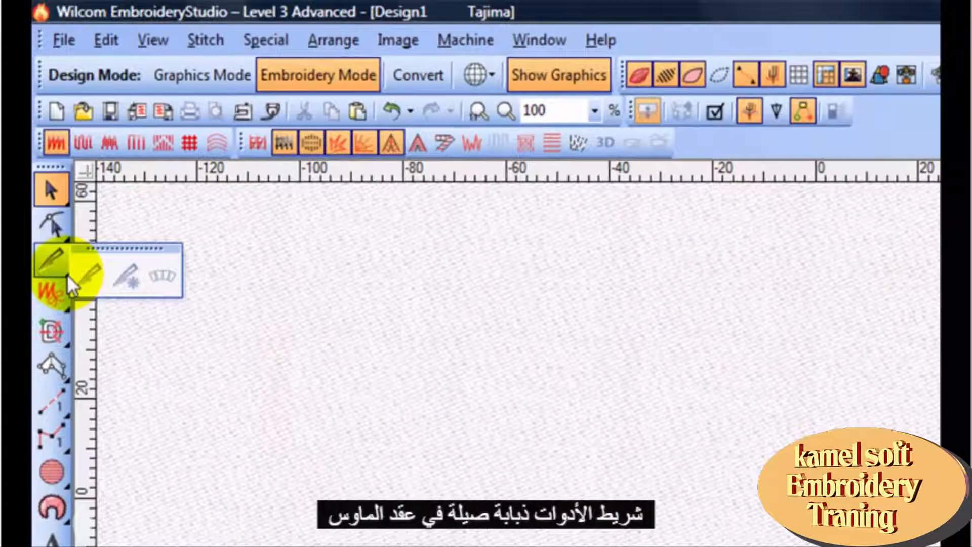
mouse_move(62, 375)
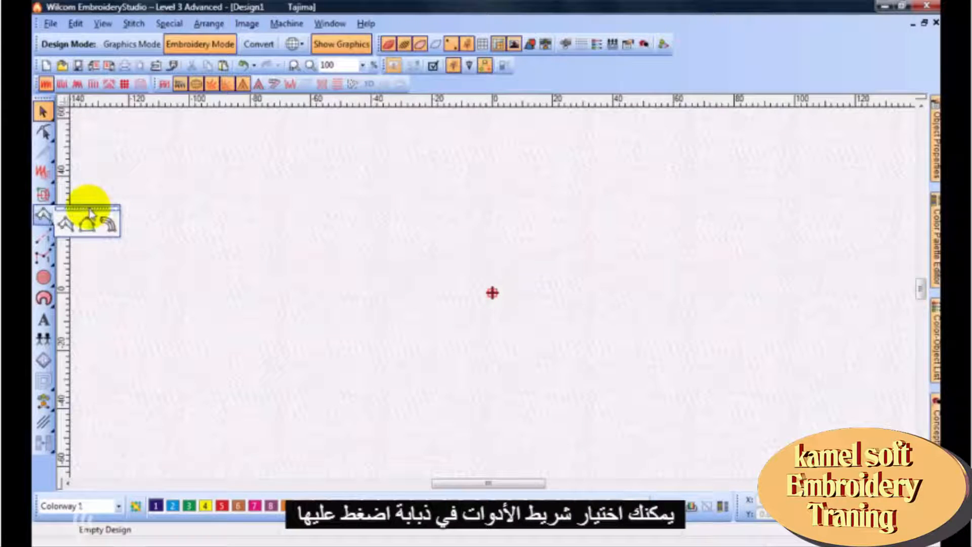
left_click_drag(89, 212, 264, 212)
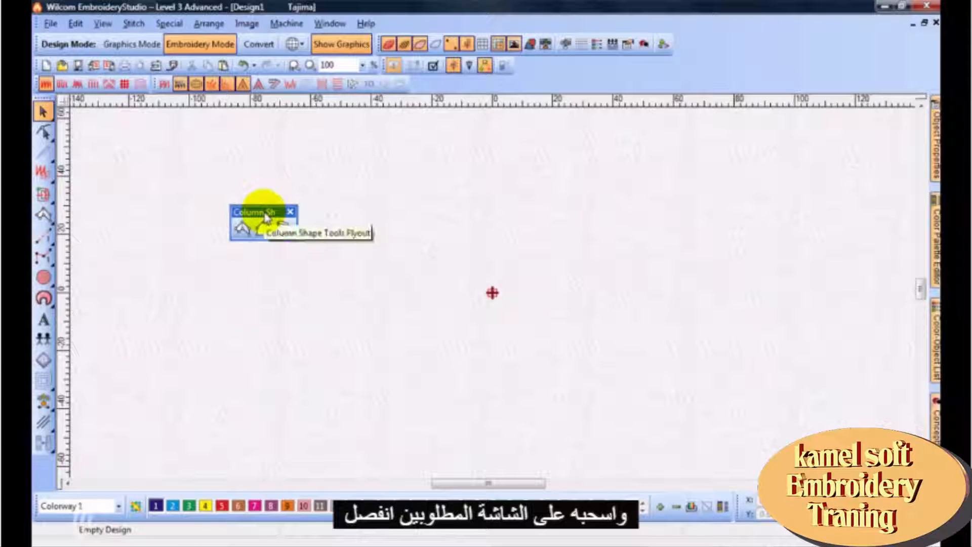
left_click_drag(259, 208, 65, 101)
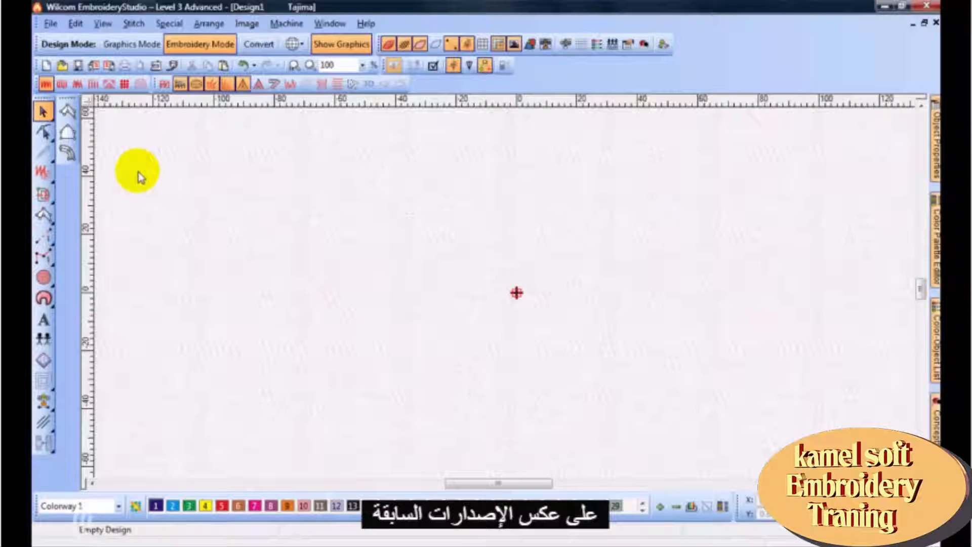
Step: Undock and close the Column Shape Tools bar, and shift the main toolbox slightly down along its edge
left_click_drag(73, 96, 140, 139)
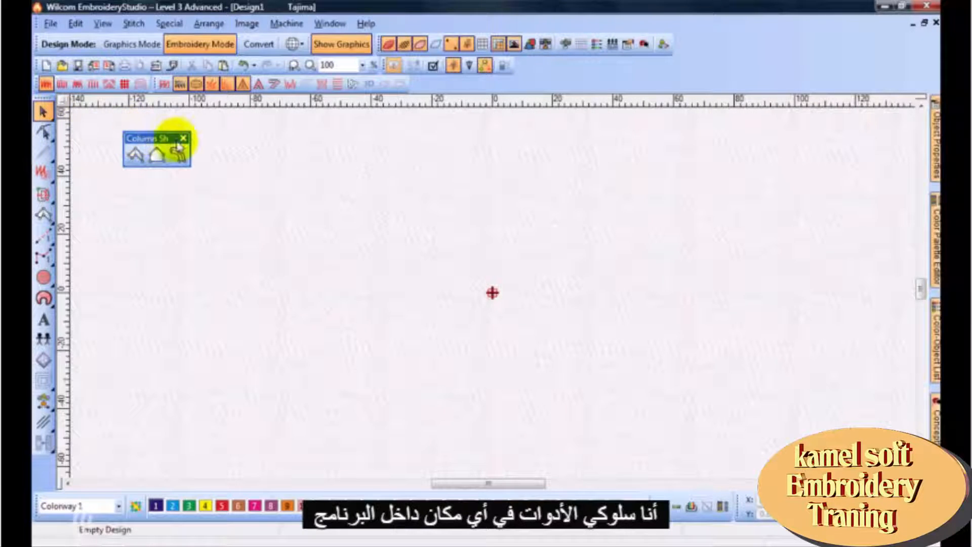
left_click(184, 137)
left_click_drag(44, 99, 41, 234)
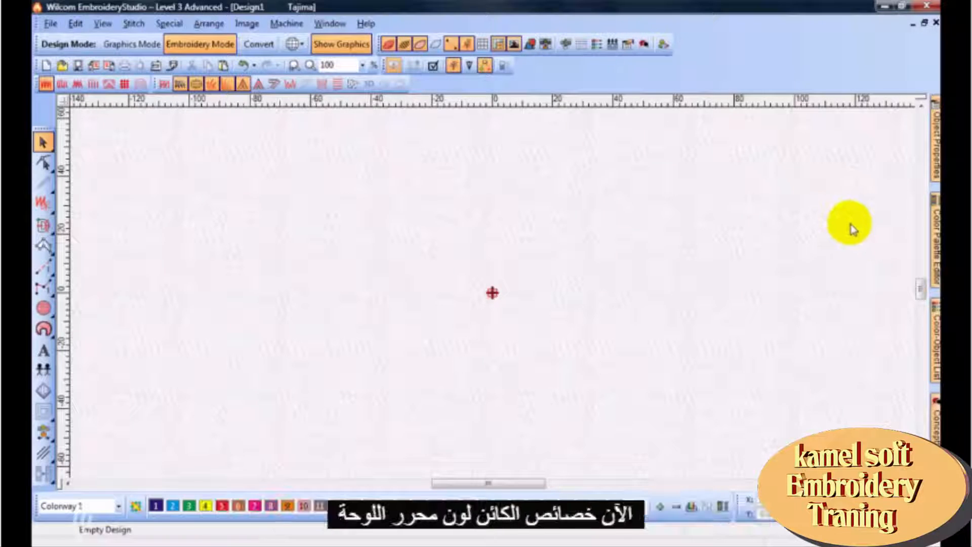
Step: Reveal the Object Properties docker and pin it open beside the design area
left_click(935, 156)
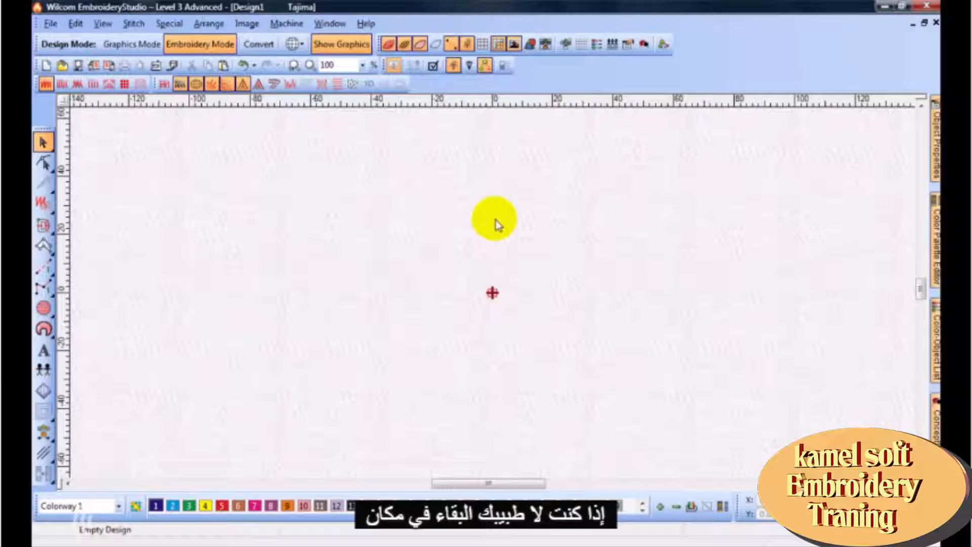
mouse_move(935, 171)
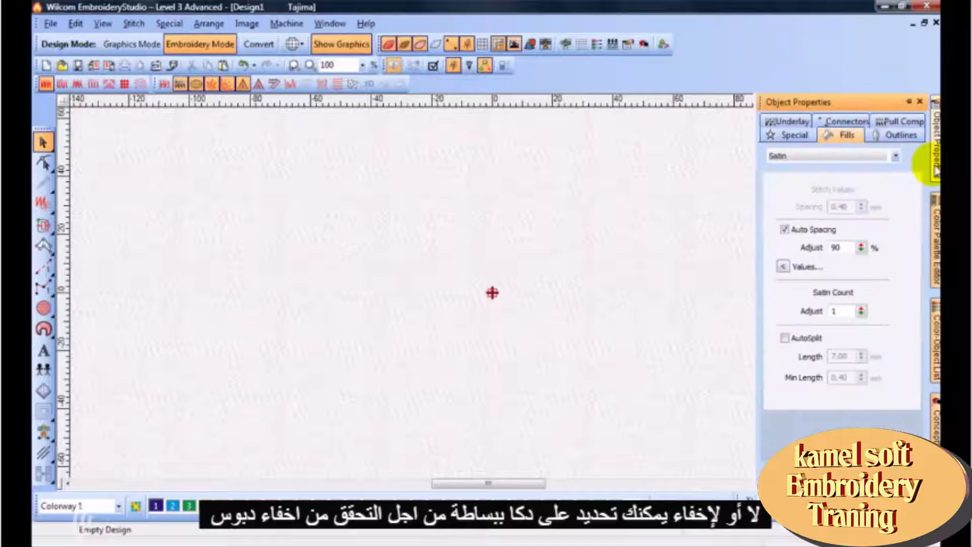
left_click(908, 103)
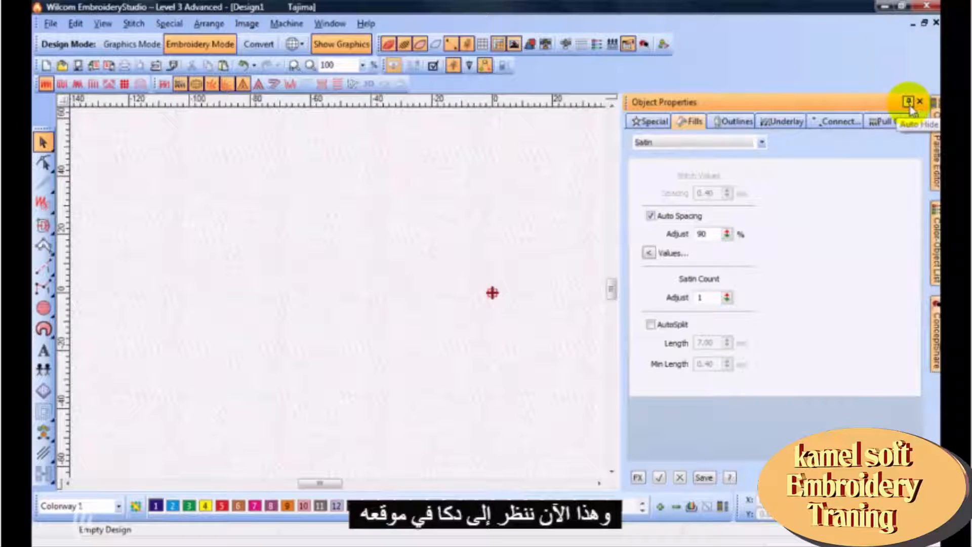
Step: Narrow the Object Properties docker and return it to auto-hide
left_click_drag(620, 154, 757, 159)
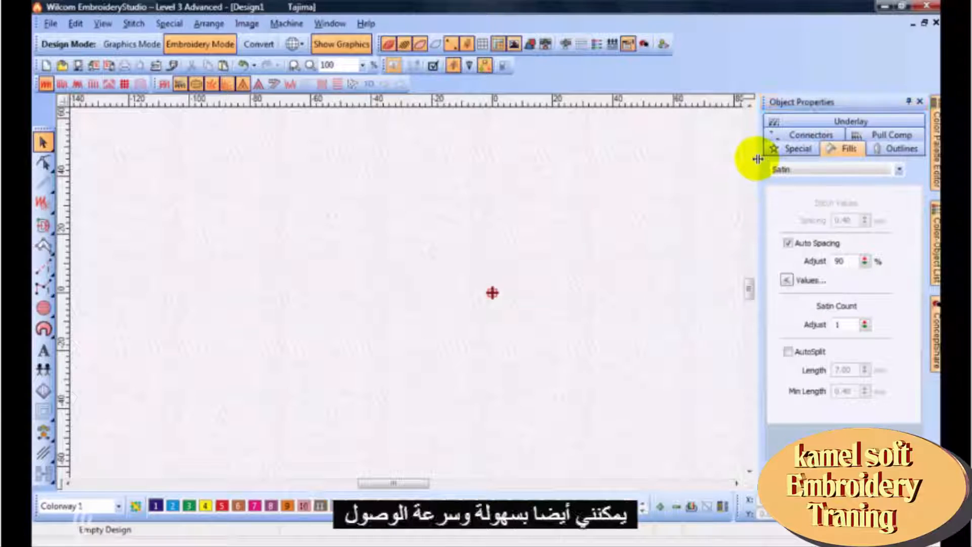
left_click(908, 101)
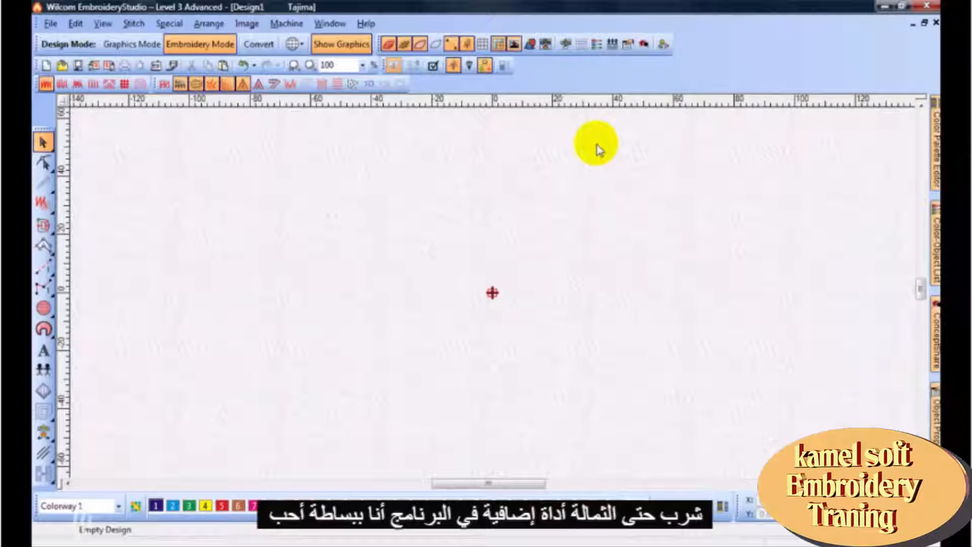
Step: Show the Point & Stitch toolbar and move it up beside the Standard toolbar
right_click(555, 81)
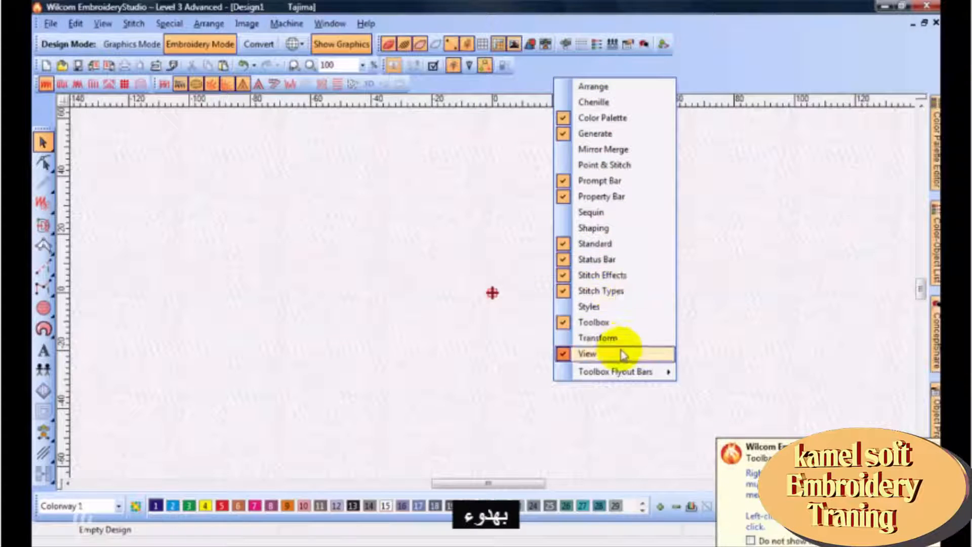
left_click(631, 164)
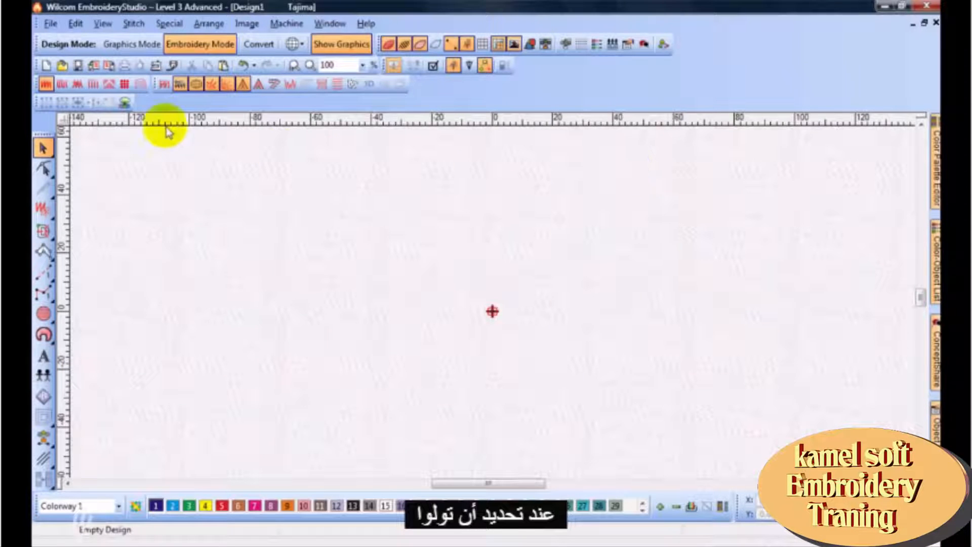
left_click_drag(38, 102, 518, 59)
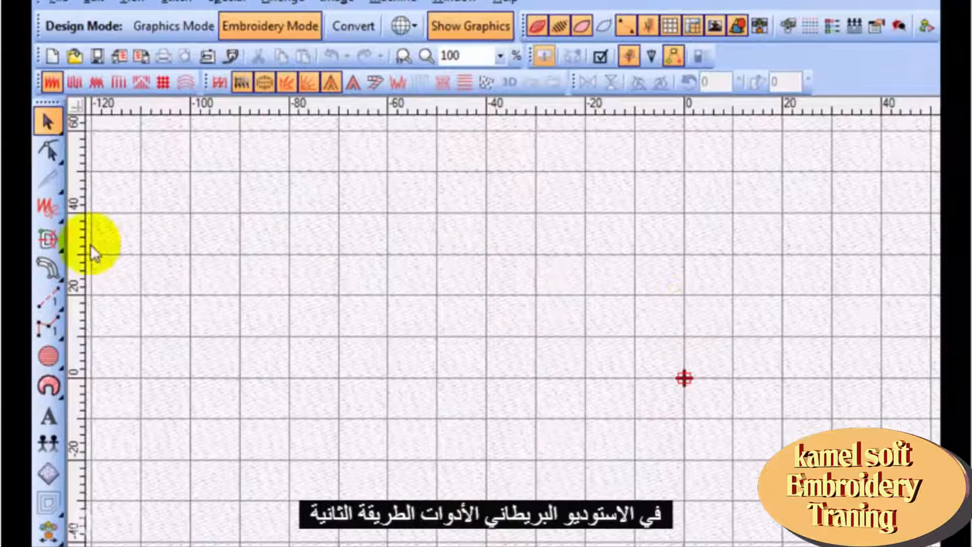
Step: Activate the Fusion Fill, Complex Fill, Input A and Input B digitizing tools one after another
left_click(60, 244)
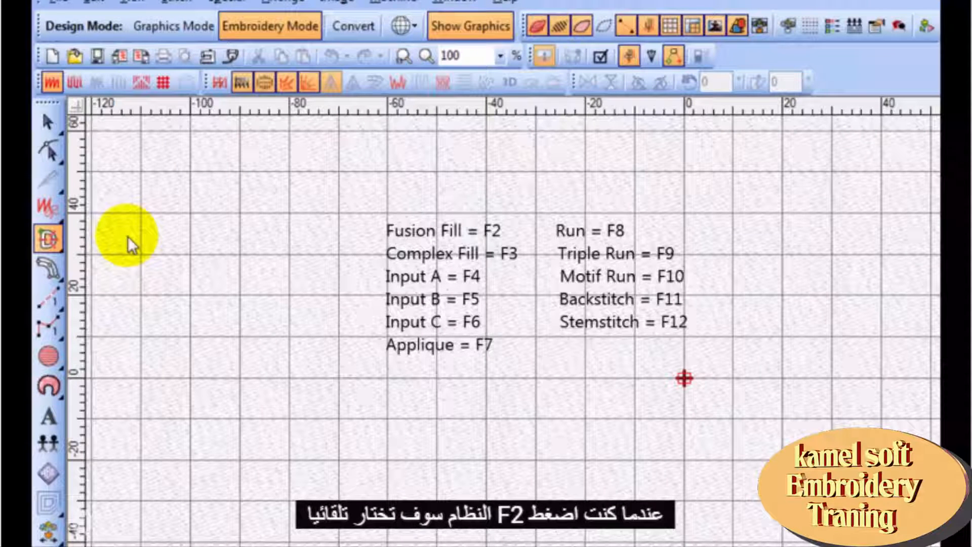
key("F3")
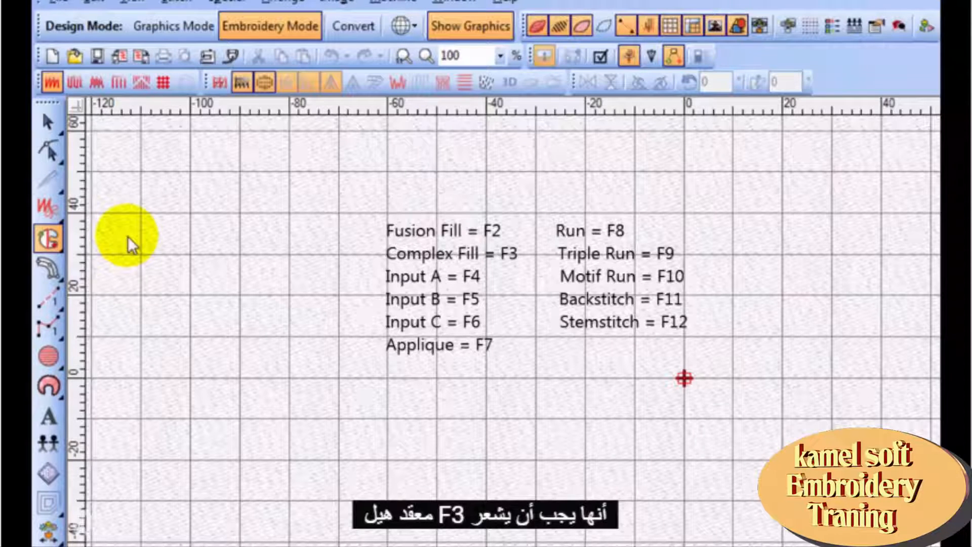
key("F5")
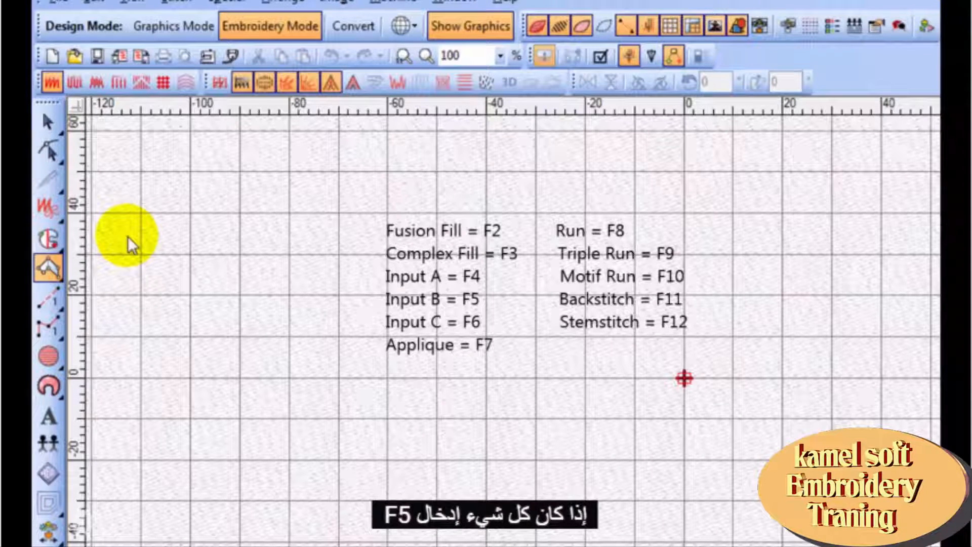
key("F5")
key("F5")
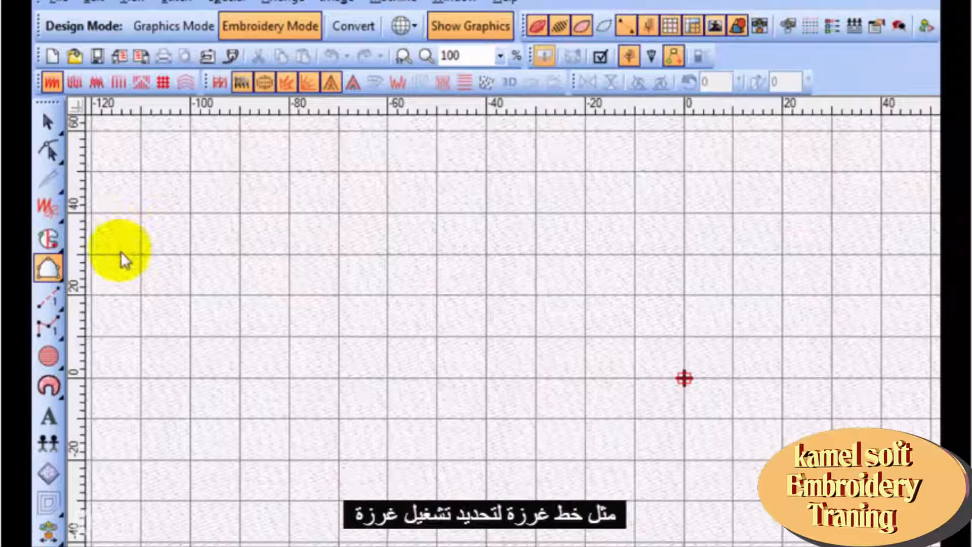
Step: Use the Run tool to digitize a zigzag of four straight segments, about 65 mm wide, from near X -58 mm past the design center
left_click(48, 305)
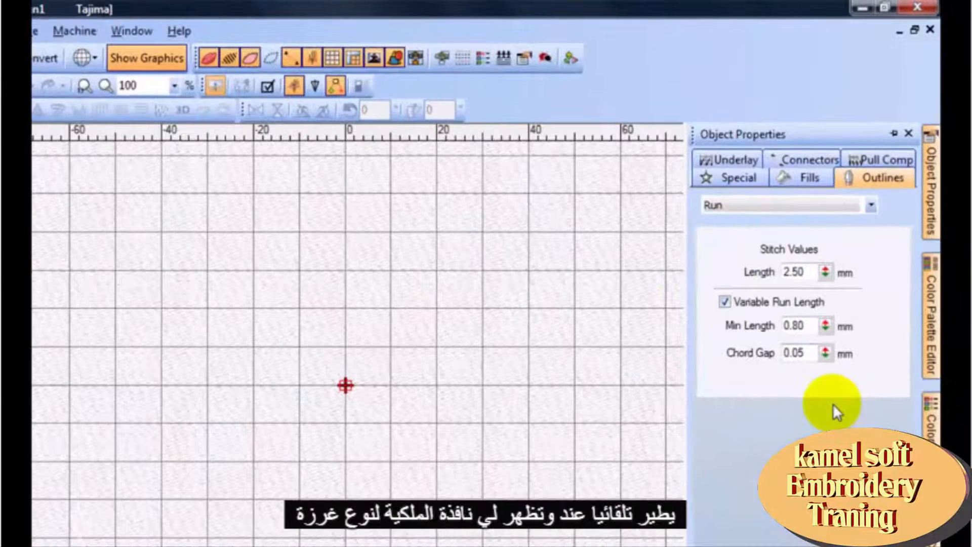
left_click(839, 381)
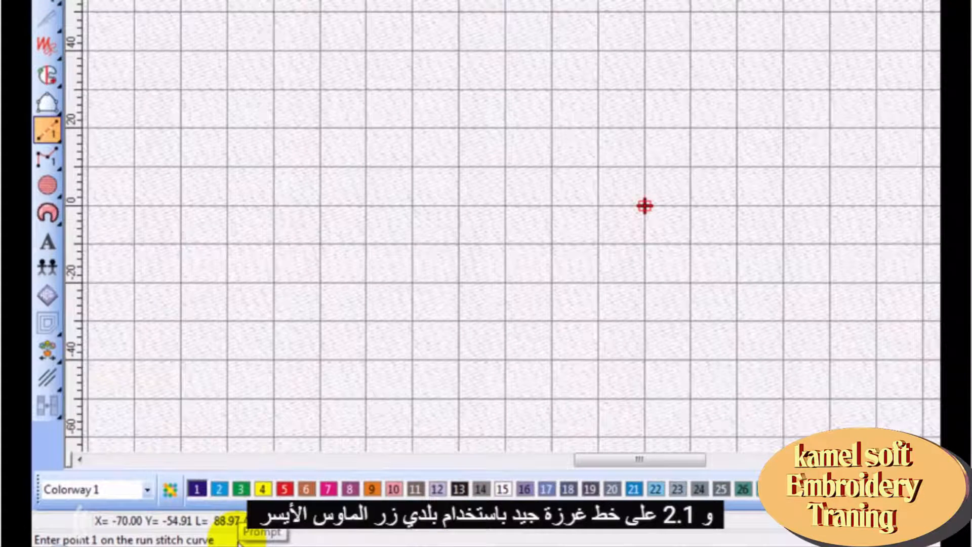
left_click(375, 227)
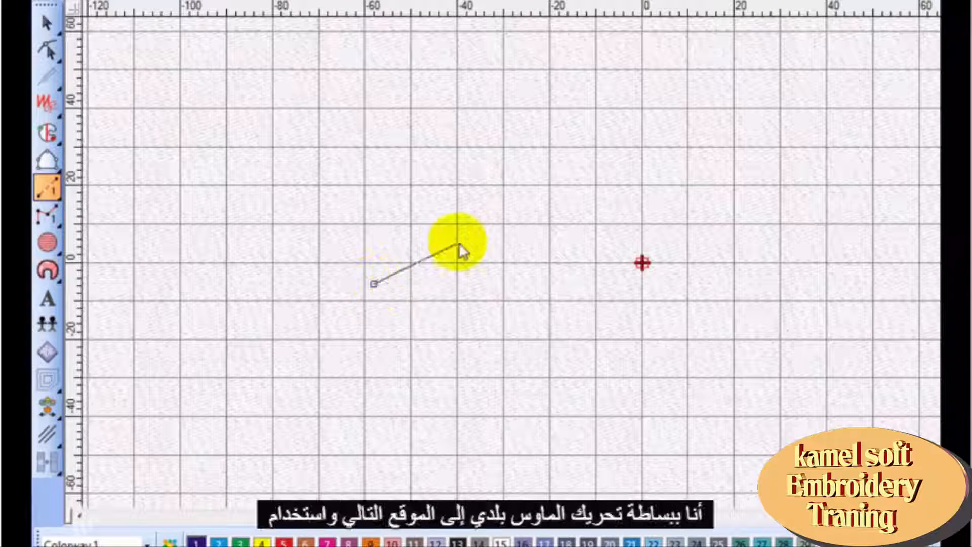
left_click(469, 229)
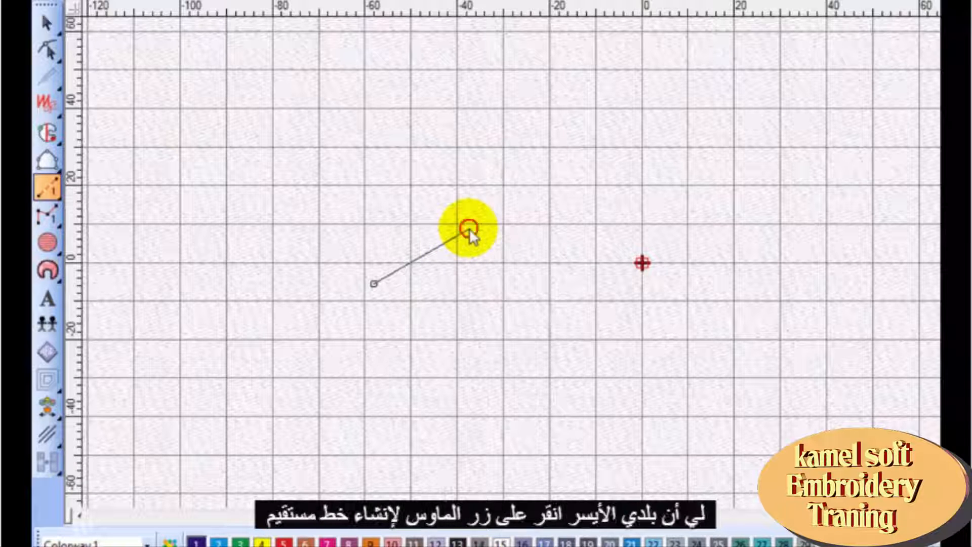
left_click(541, 281)
left_click(538, 237)
left_click(611, 311)
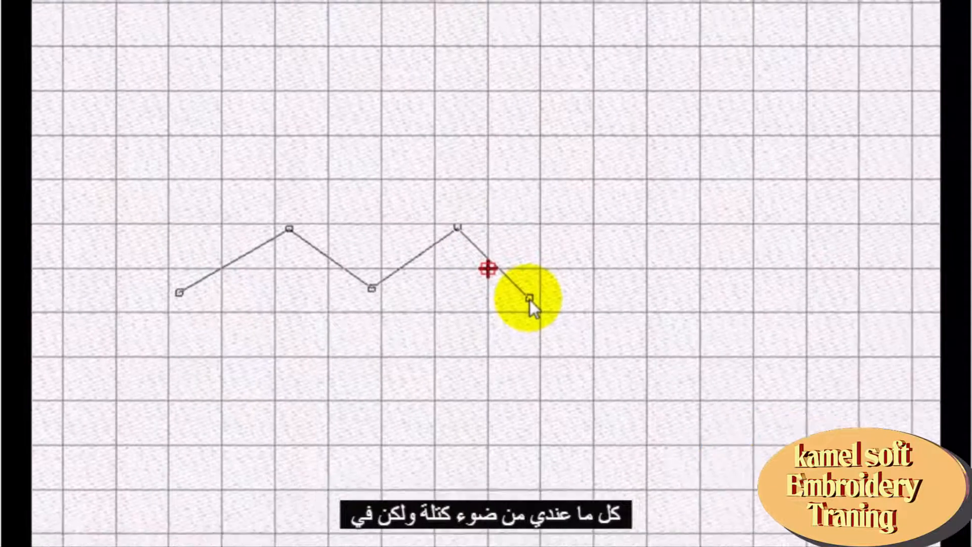
Step: Extend the run line with four curve points in a wave about 75 mm wide and complete the object
left_click(730, 256)
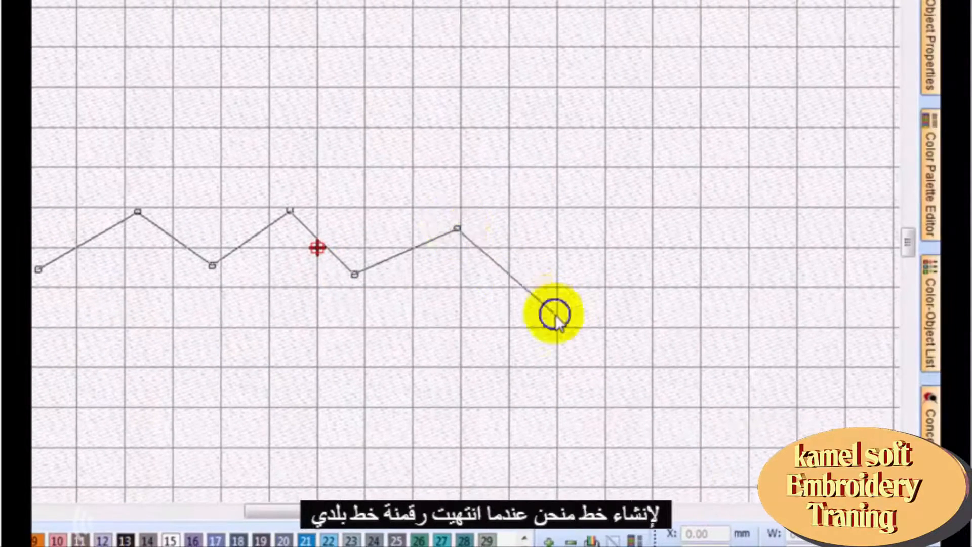
right_click(555, 313)
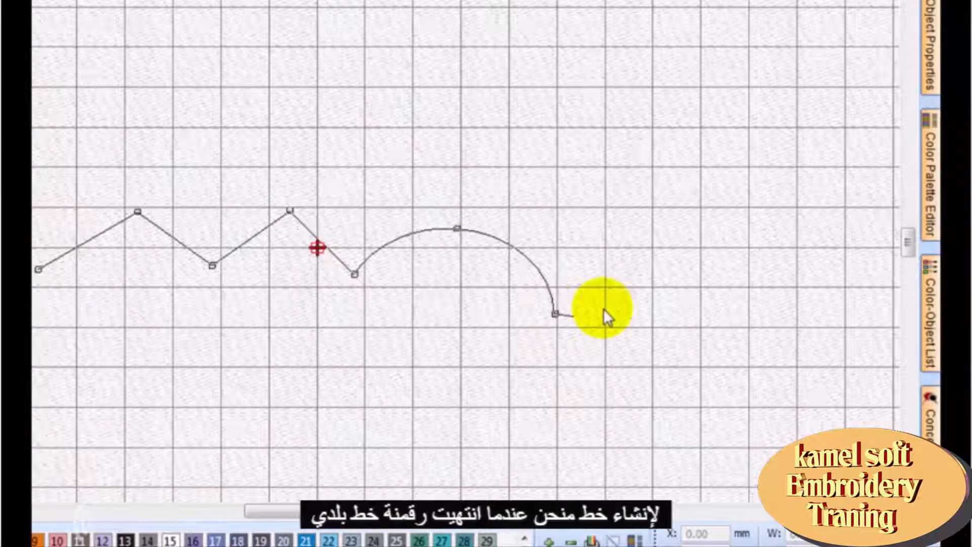
right_click(649, 267)
right_click(718, 337)
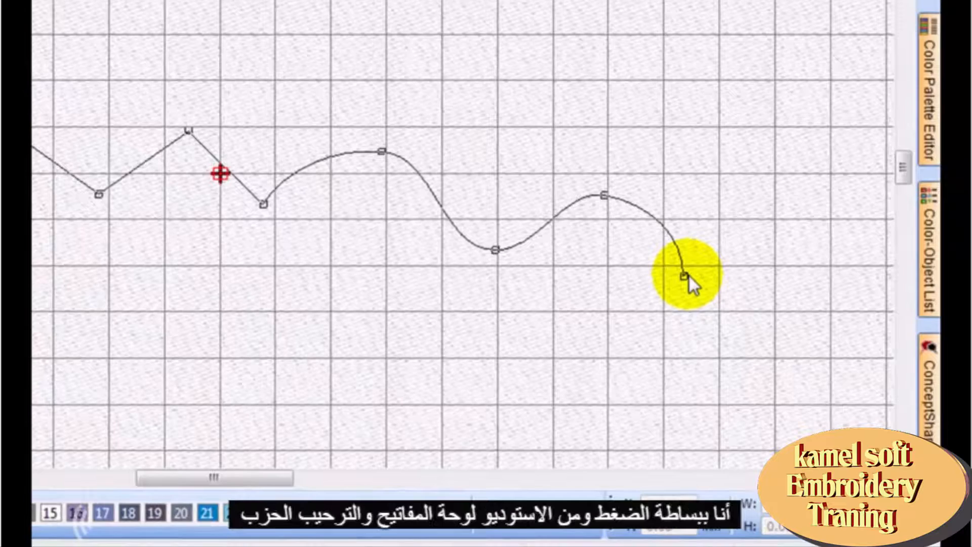
key("Return")
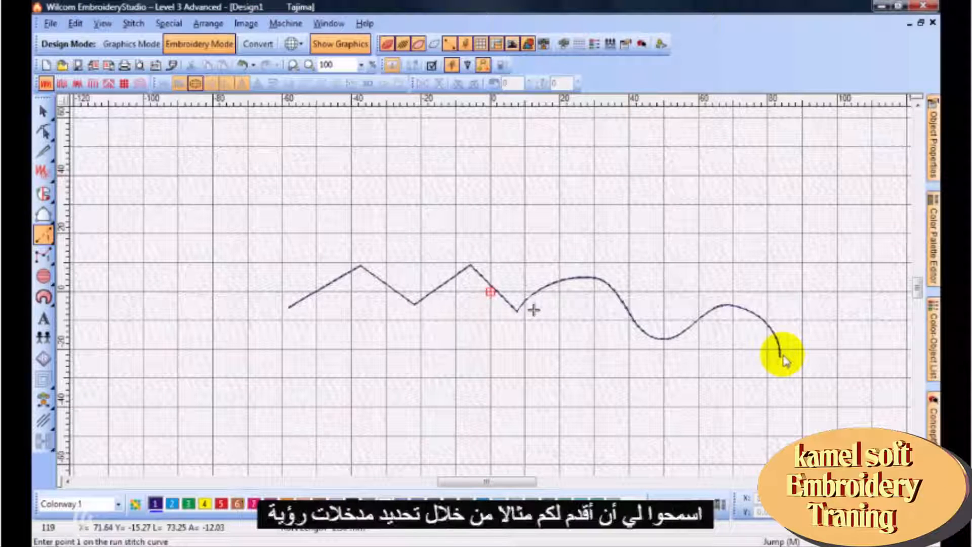
Step: Use Input C to digitize a zigzag of four corner points, about 75 mm wide, above the run line, starting near X -60 mm
left_click(54, 225)
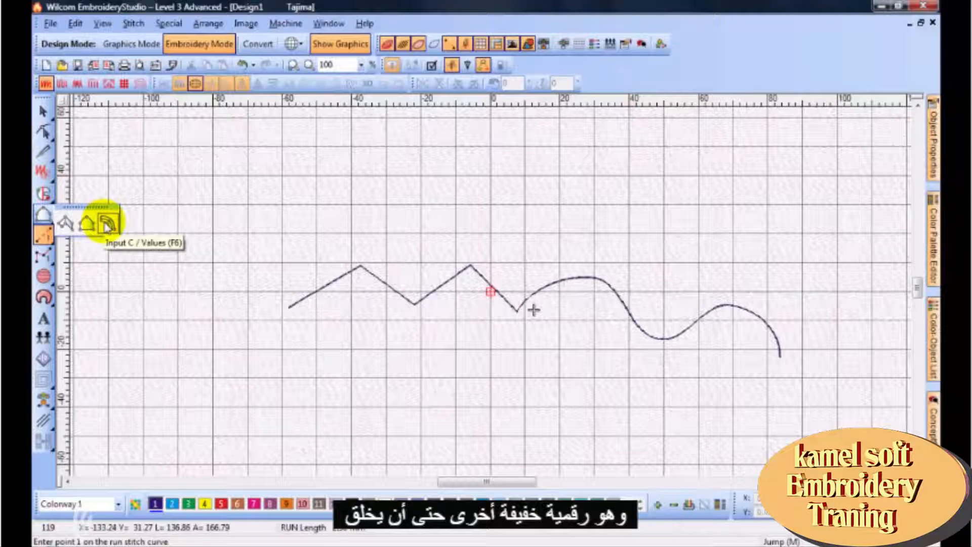
left_click(107, 224)
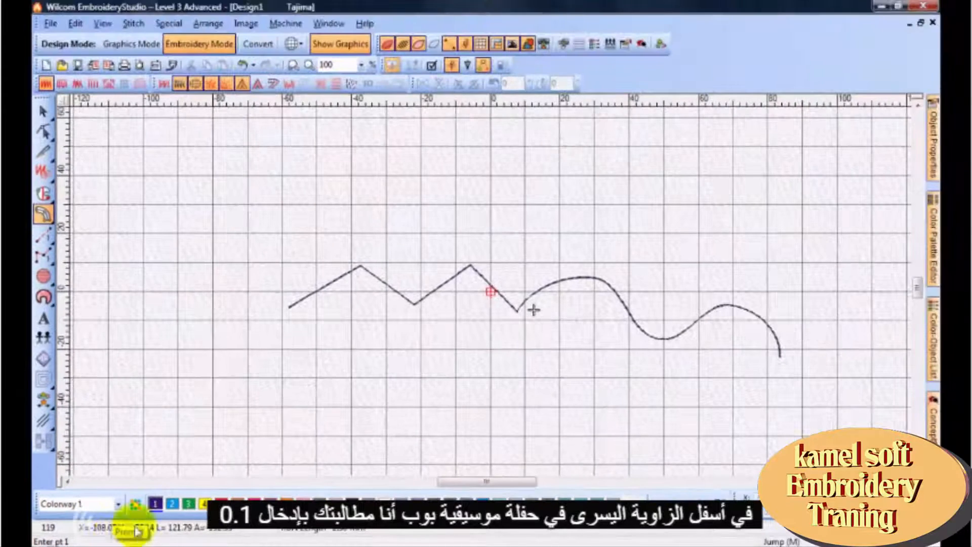
left_click(281, 242)
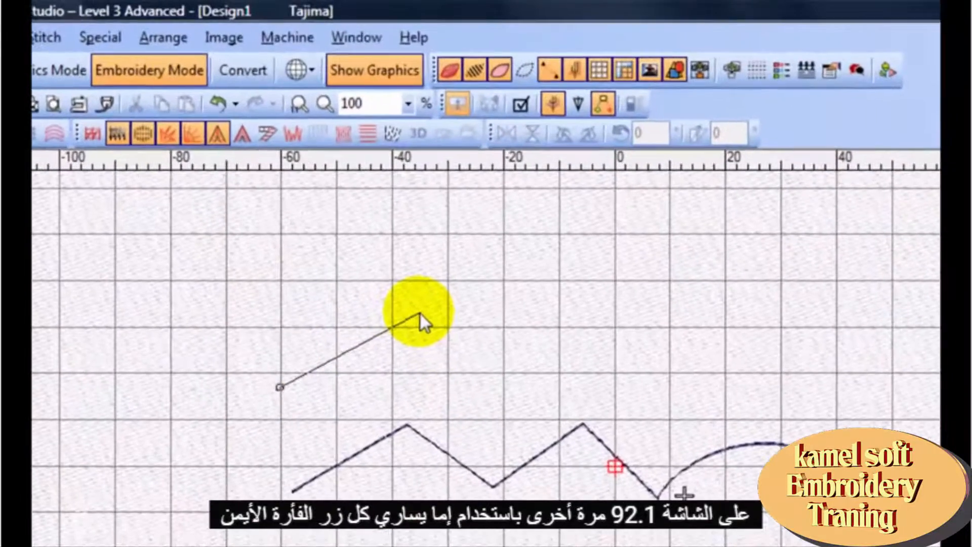
left_click(421, 313)
left_click(563, 369)
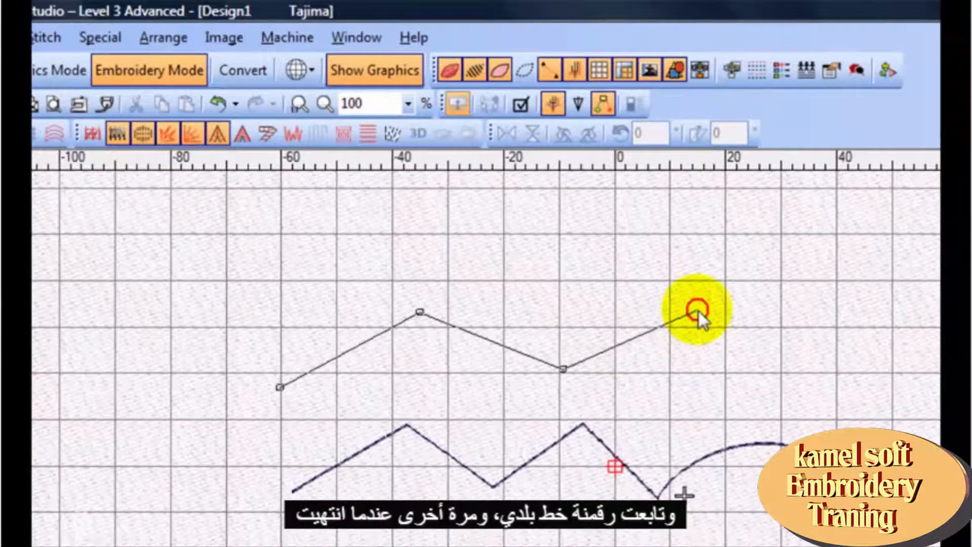
left_click(697, 310)
Step: Extend the Input C line with four curve points to near X 100 mm and set the column width to about 4.6 mm
right_click(780, 362)
left_click(935, 310)
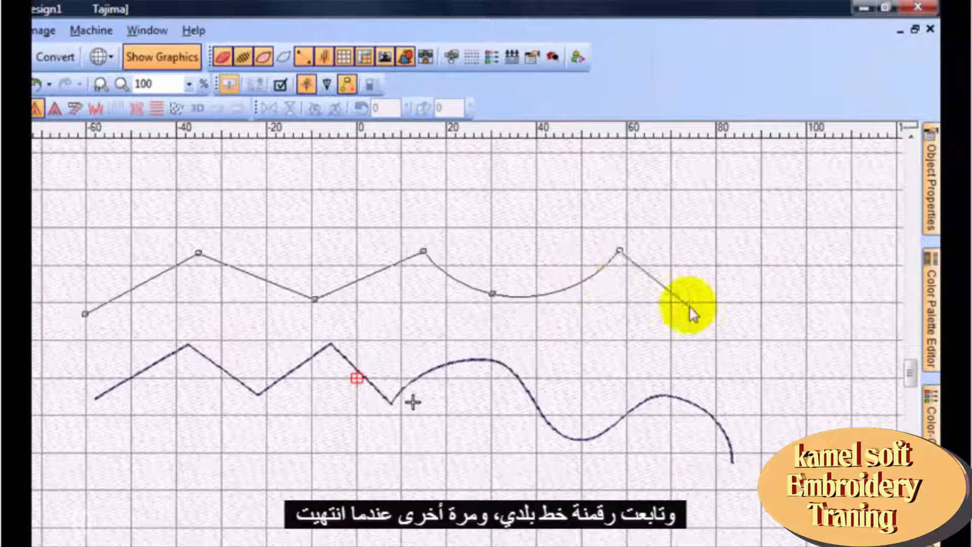
right_click(689, 306)
left_click(809, 260)
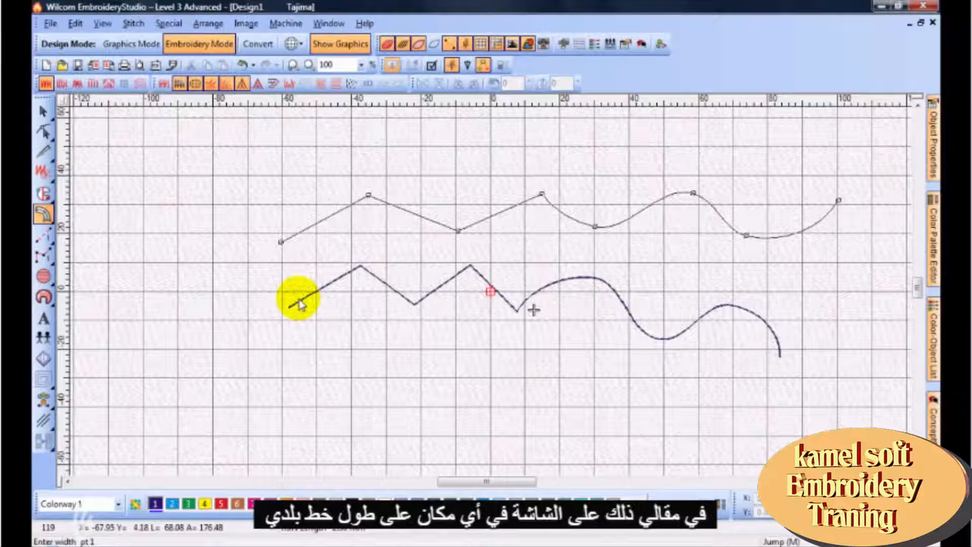
left_click(327, 210)
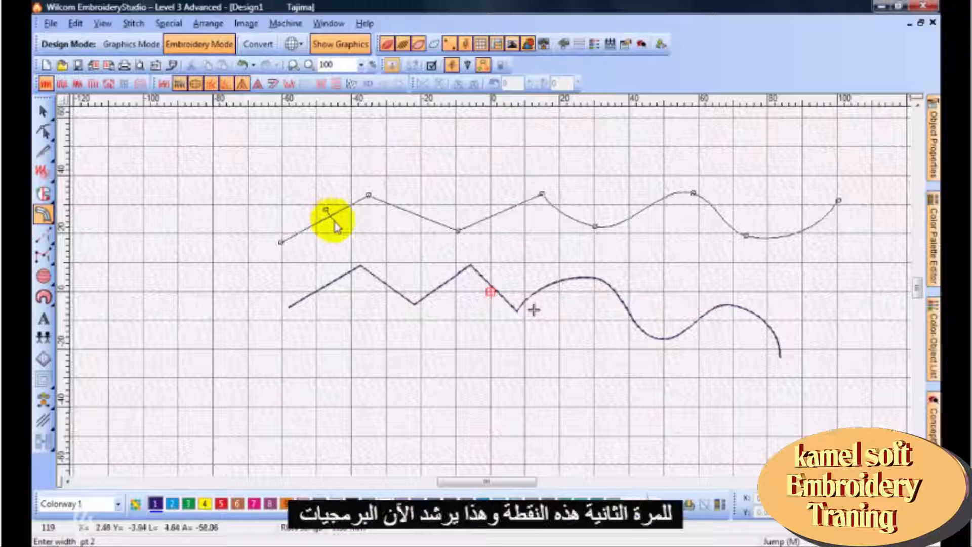
left_click(334, 221)
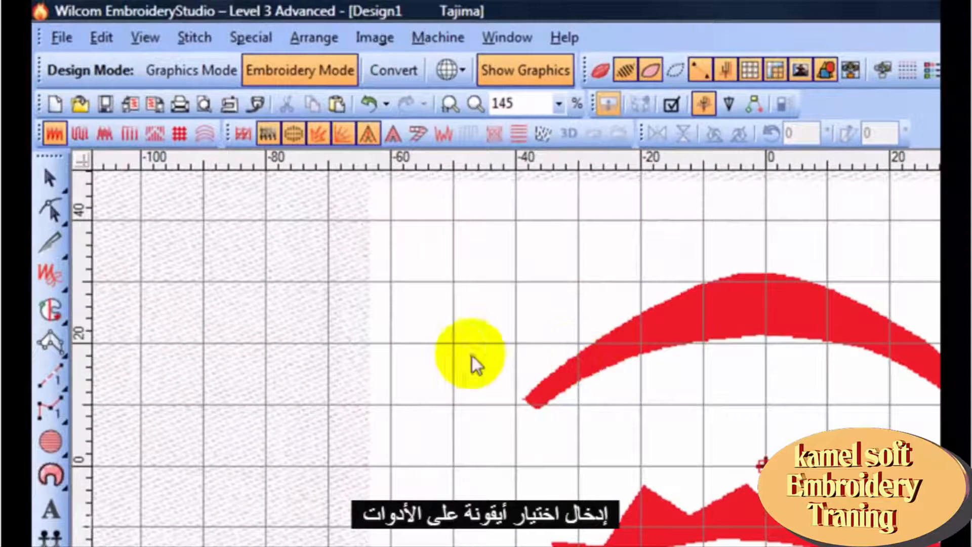
Step: Use Input A to place the first pair of opposing points, about 3.1 mm apart, on the left end corners of the upper red arch
left_click(56, 344)
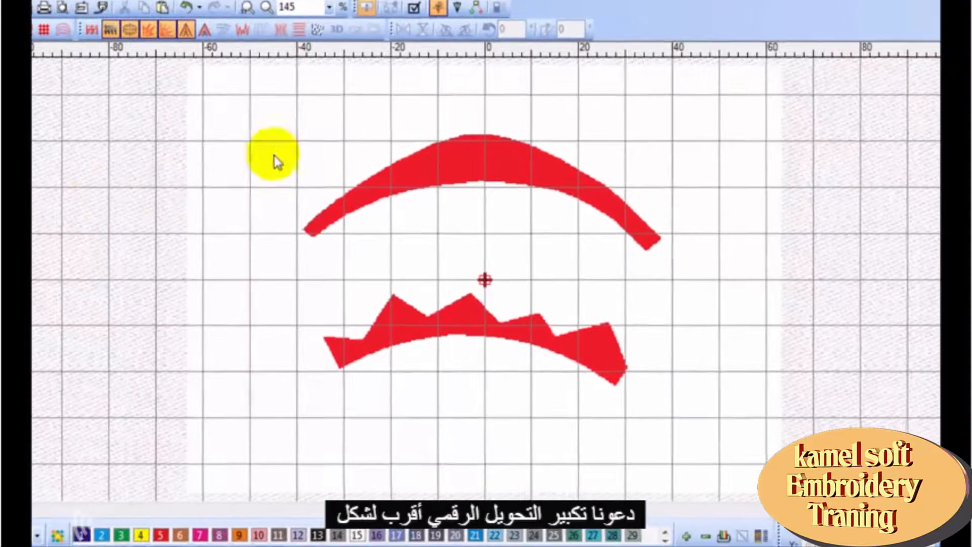
key("b")
left_click_drag(263, 95, 730, 273)
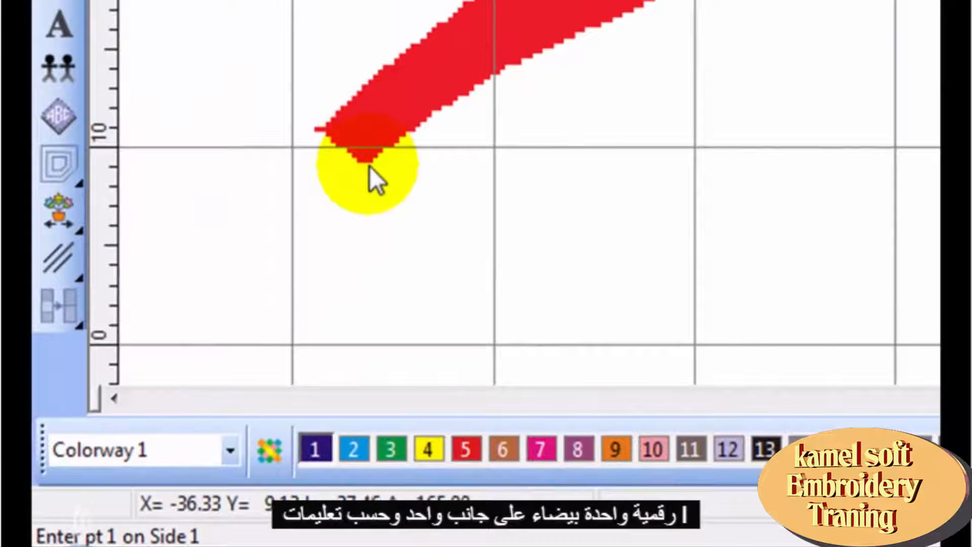
left_click(370, 166)
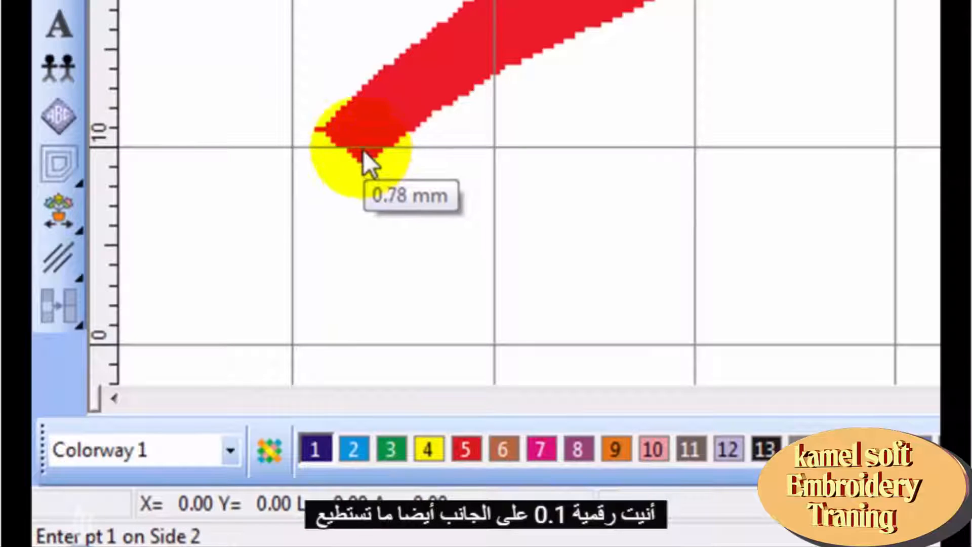
left_click(319, 130)
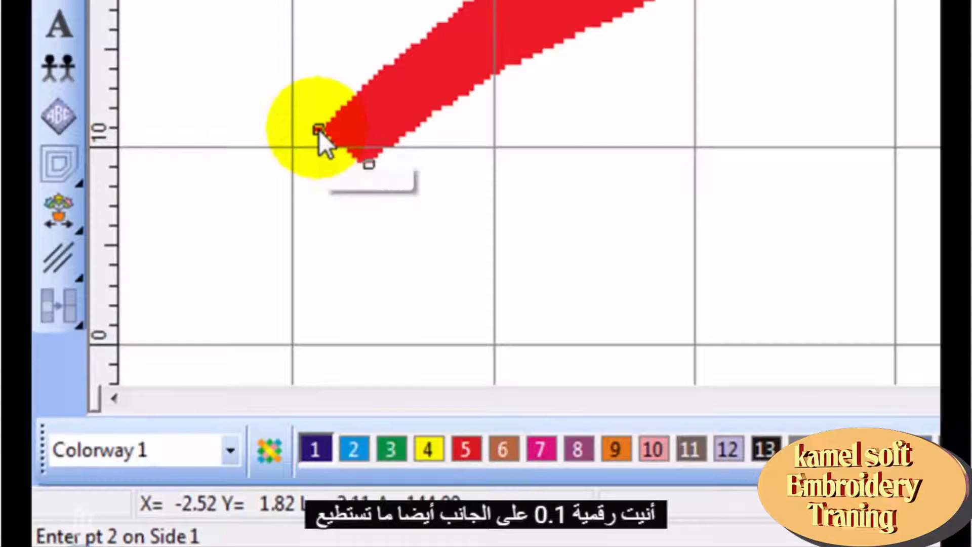
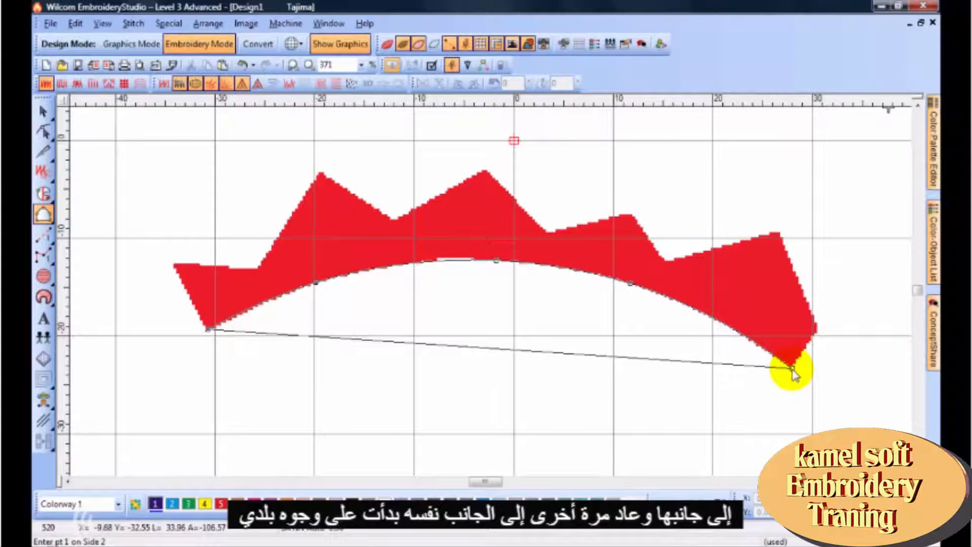
Step: Digitize the jagged second side of the lower red shape with corner points at every peak and valley from its left tip, and complete the side
left_click(792, 372)
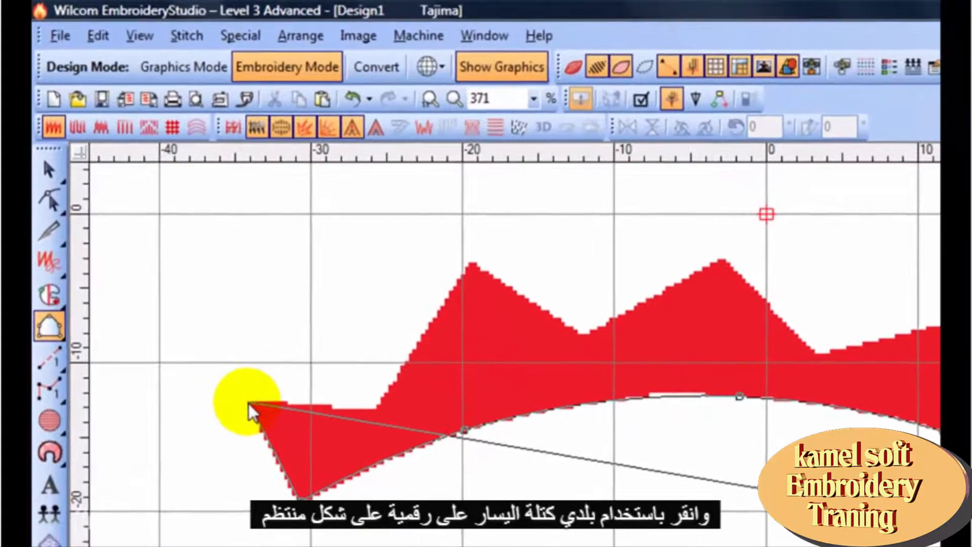
left_click(249, 403)
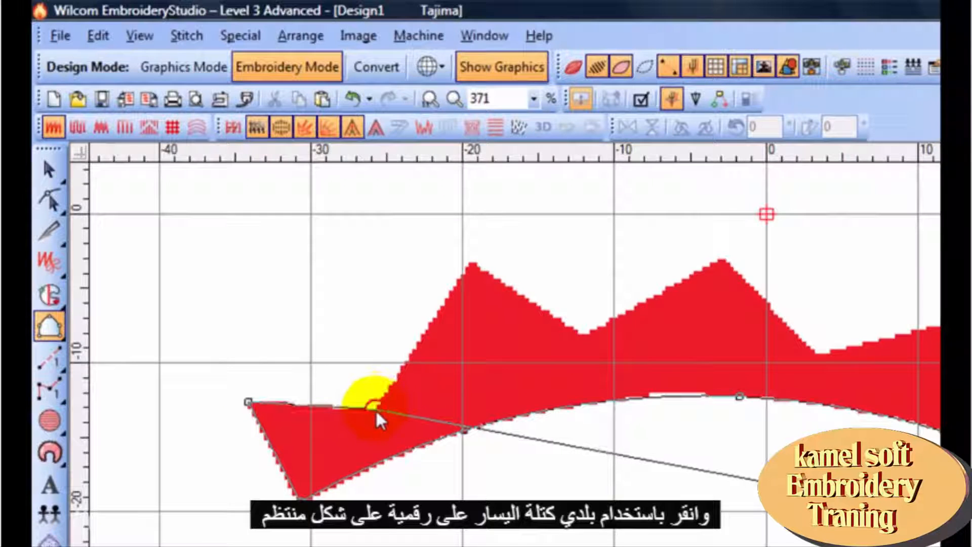
left_click(375, 409)
left_click(472, 262)
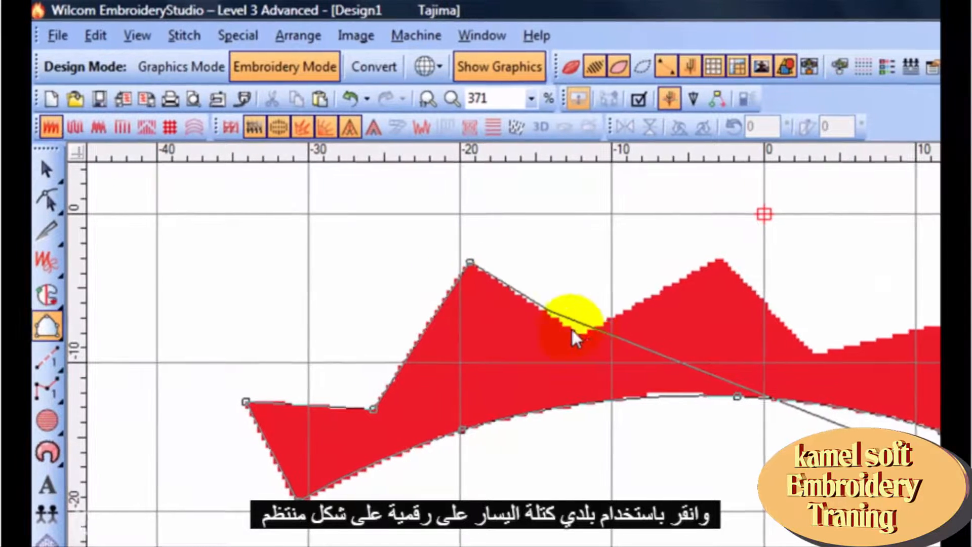
left_click(571, 333)
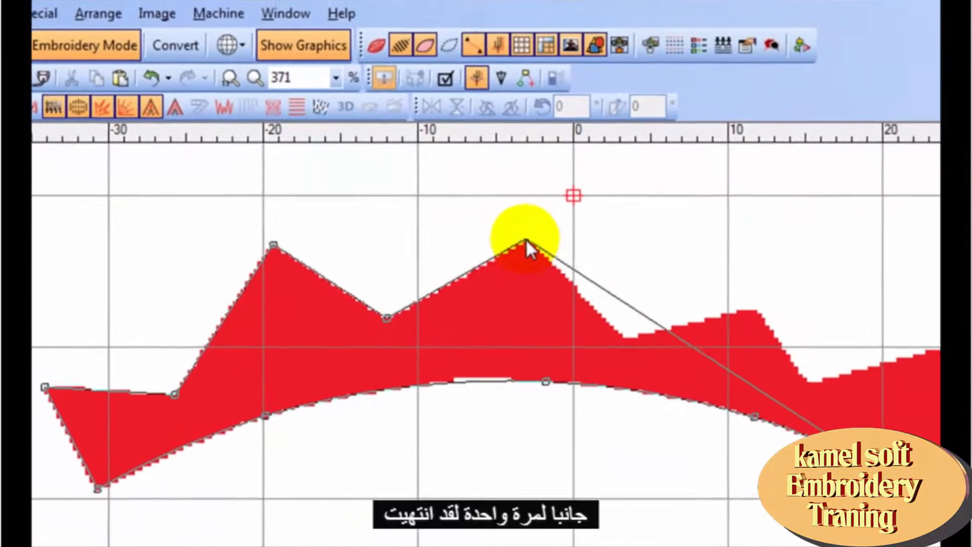
left_click(526, 239)
left_click(624, 338)
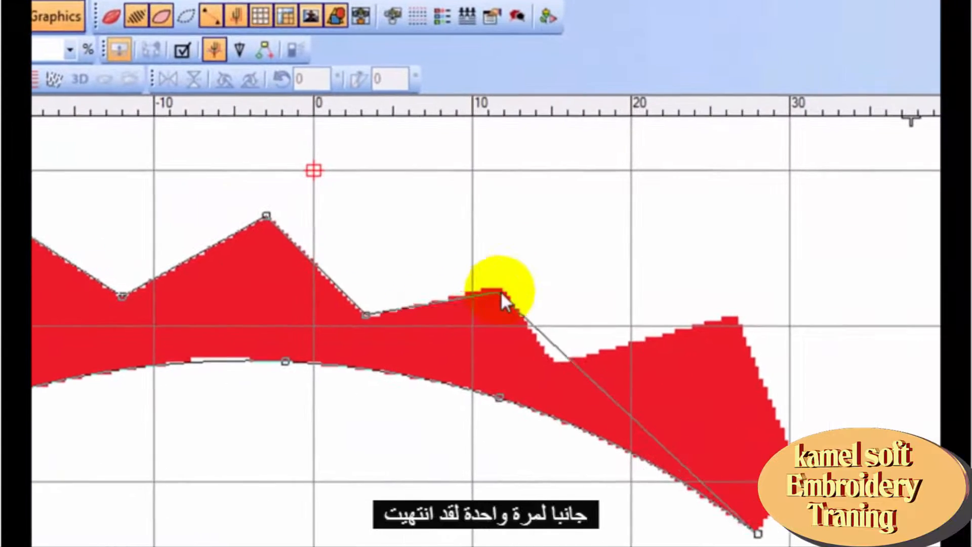
left_click(504, 289)
left_click(557, 362)
left_click(711, 311)
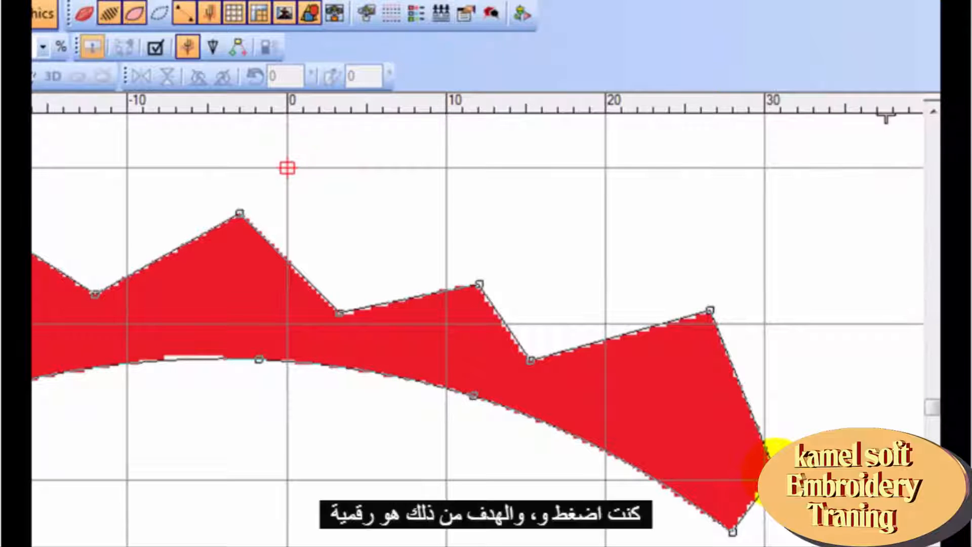
key("Return")
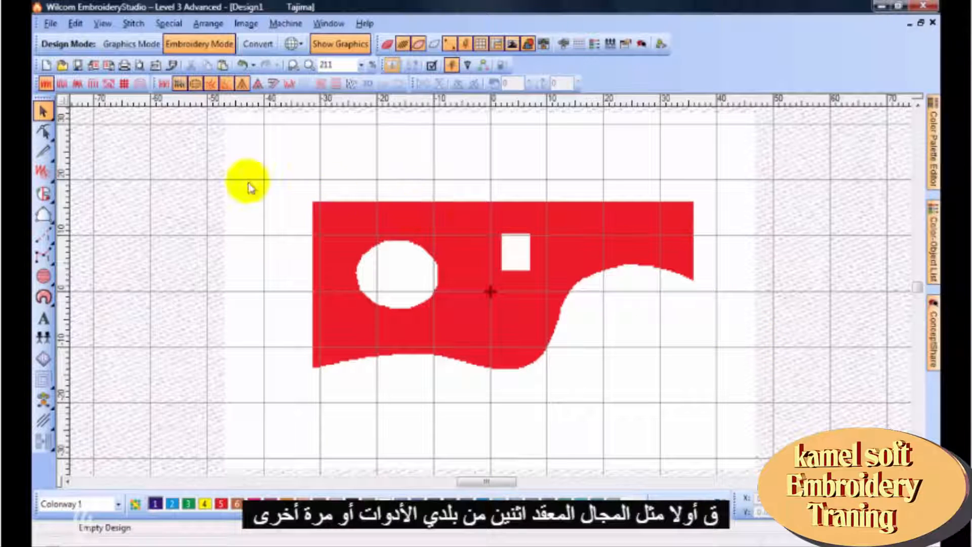
Step: Start a Complex Fill with Tatami stitch and digitize the red shape's straight top edge, about 67 mm long, and short right edge with corner points
left_click(44, 193)
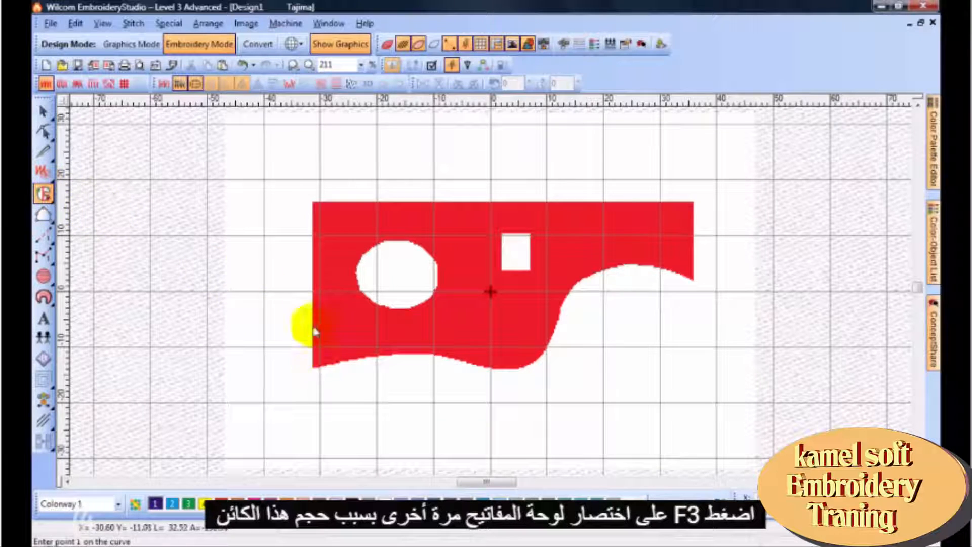
left_click(62, 85)
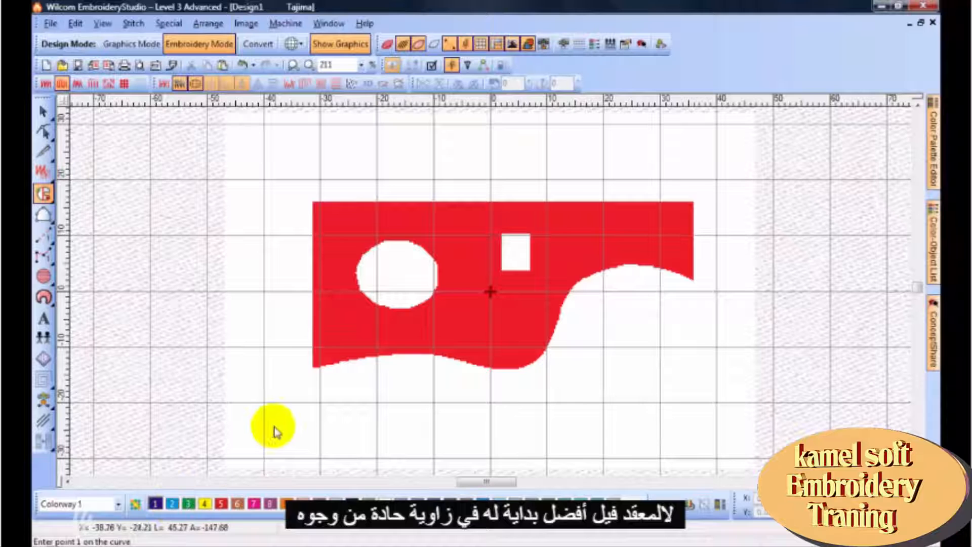
left_click(314, 204)
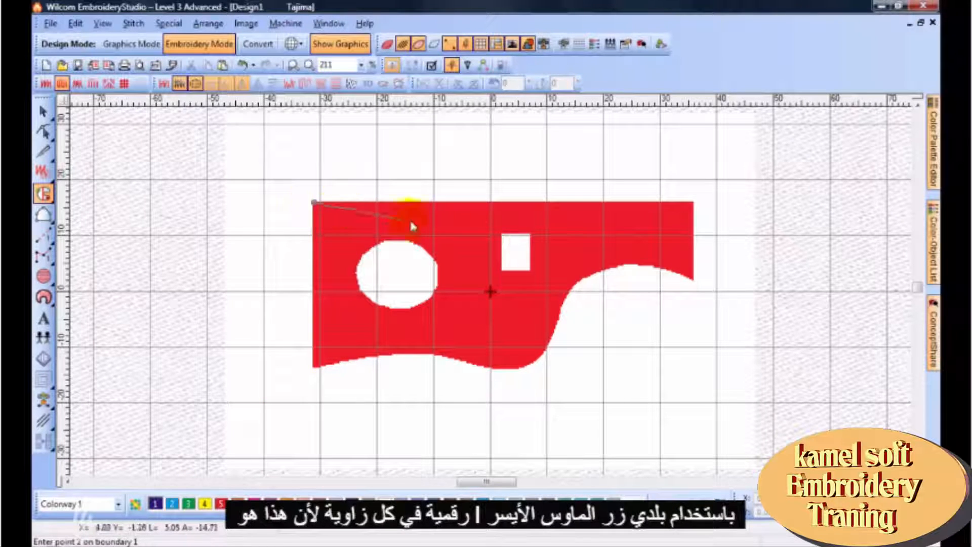
left_click(691, 203)
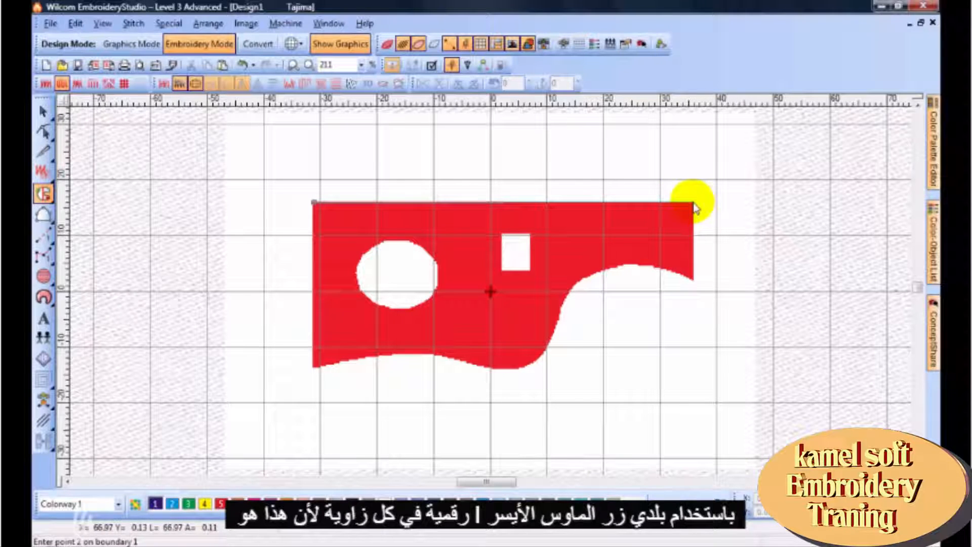
left_click(694, 281)
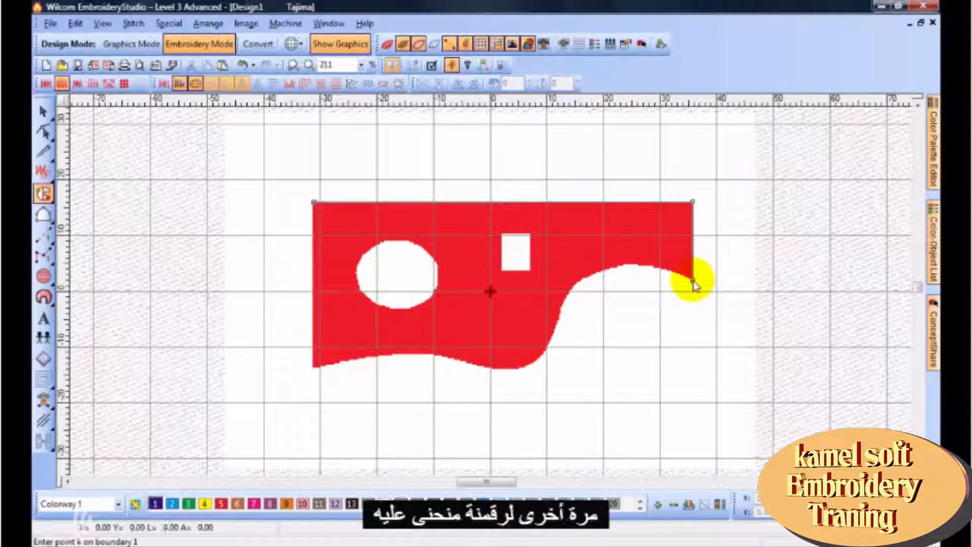
Step: Trace the wavy lower edge of the red shape to its lower-left corner with curve points and close the outer boundary
left_click(652, 266)
left_click(593, 275)
left_click(560, 309)
left_click(537, 361)
left_click(485, 368)
left_click(416, 353)
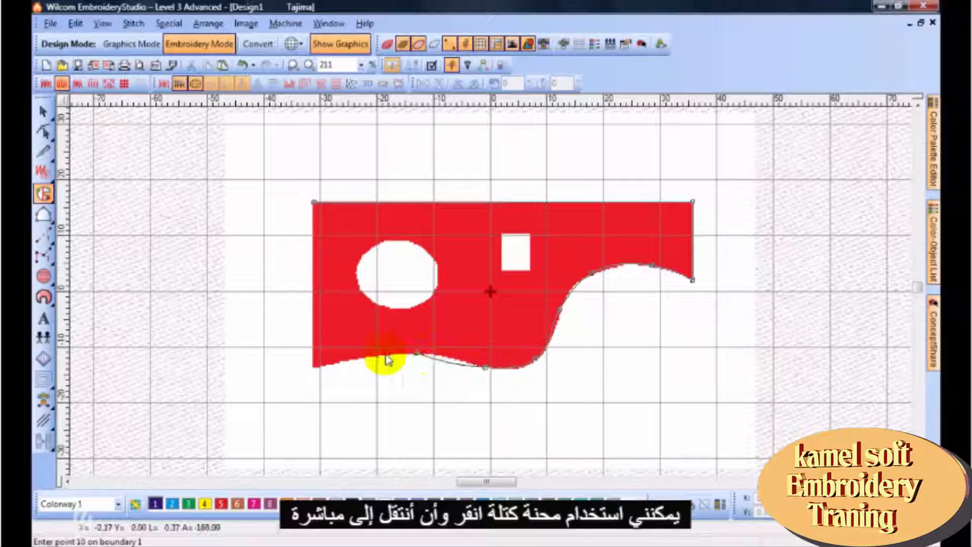
left_click(367, 357)
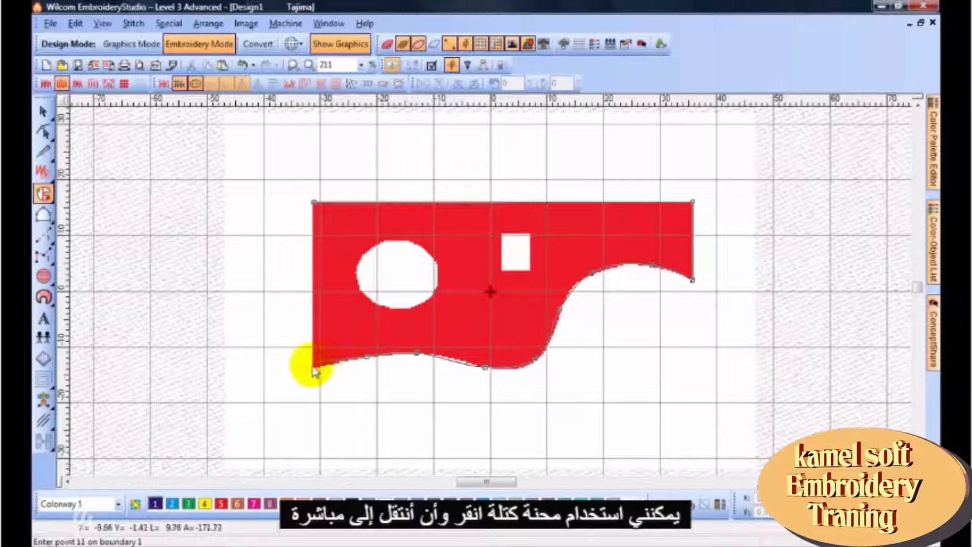
left_click(314, 370)
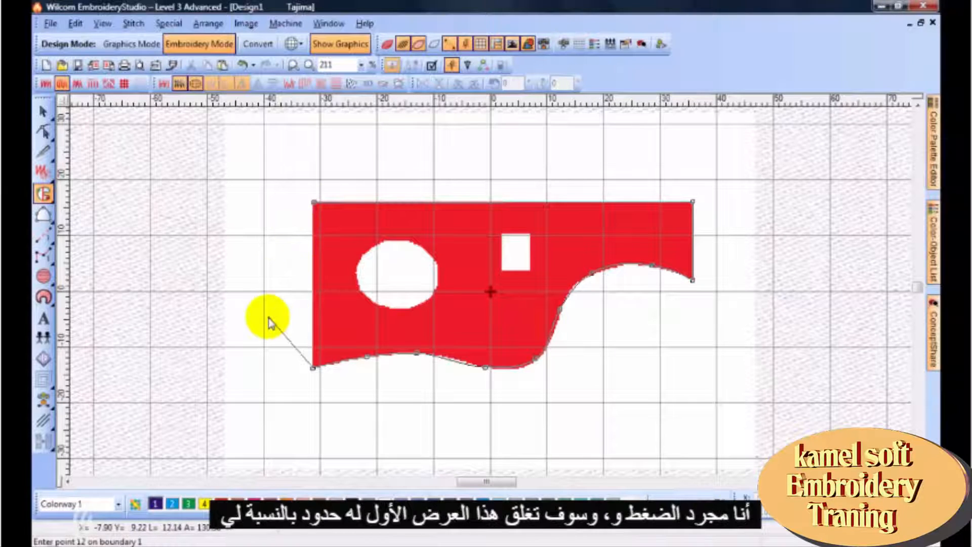
key("Return")
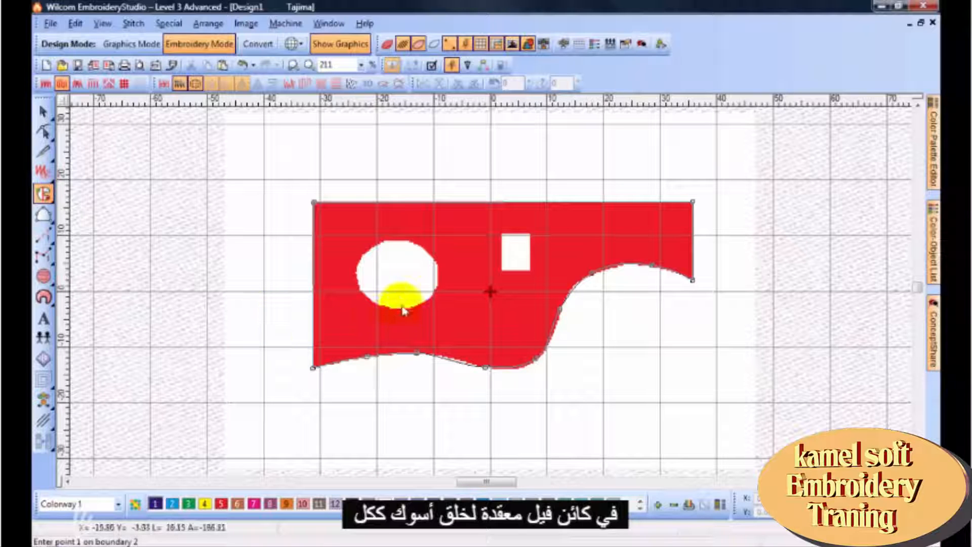
Step: Digitize the oval hole as the second boundary with five curve points around its edge and close it
left_click(397, 241)
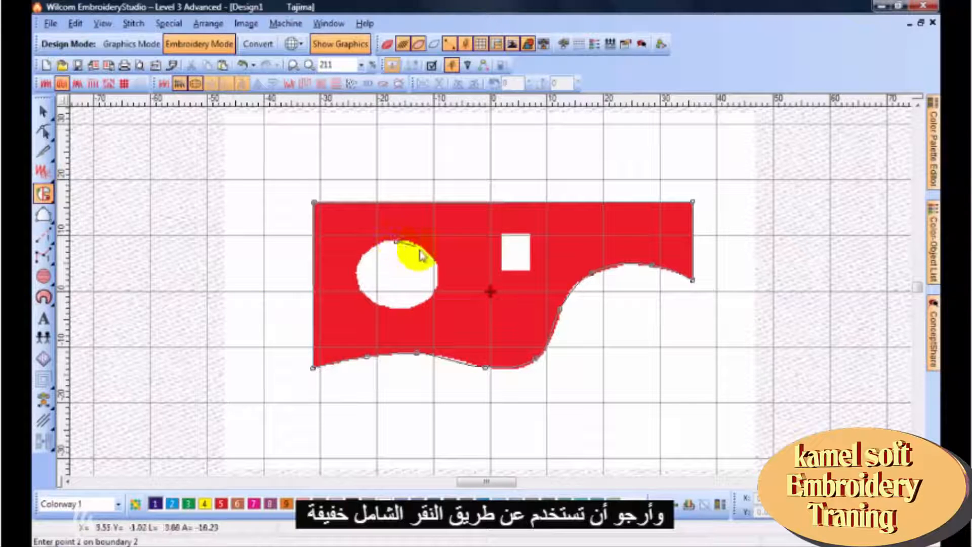
left_click(439, 266)
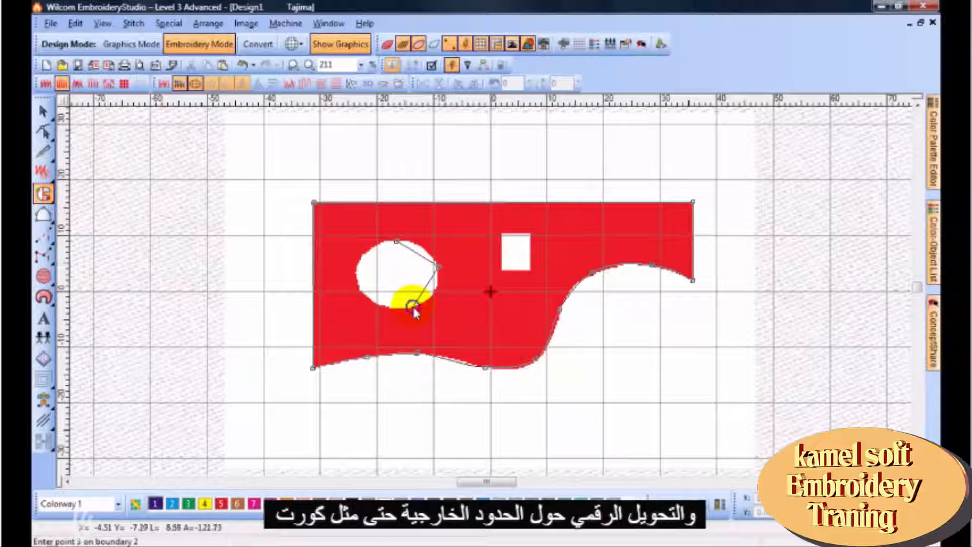
left_click(414, 306)
left_click(363, 295)
left_click(369, 256)
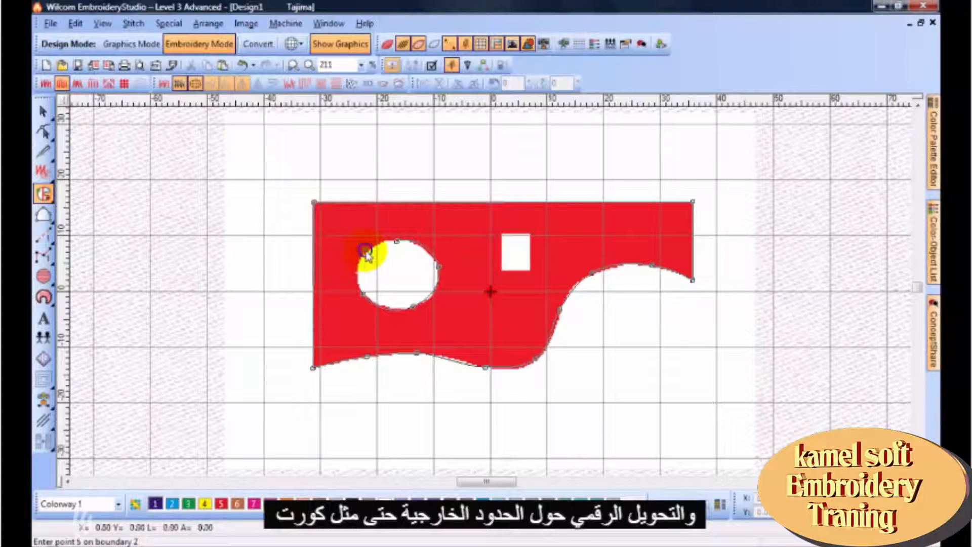
key("Return")
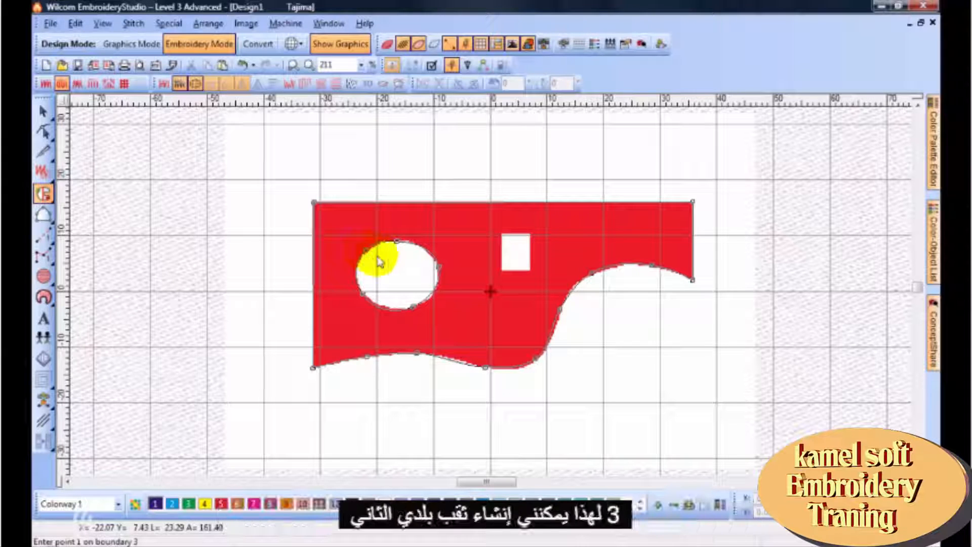
Step: Digitize the small square hole as the third boundary with four corner points, finish the boundaries and set a diagonal stitch angle descending across the shape
left_click(501, 271)
left_click(502, 235)
left_click(530, 234)
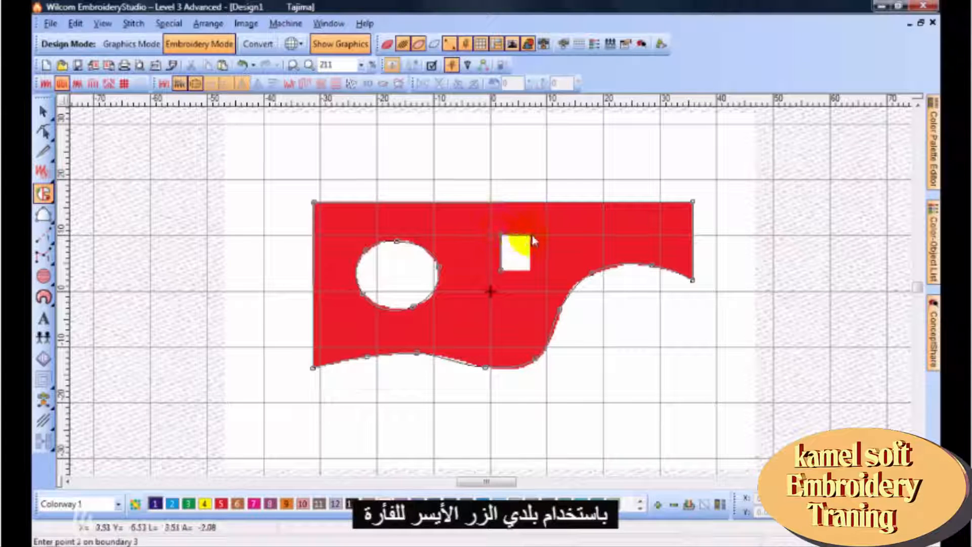
left_click(530, 268)
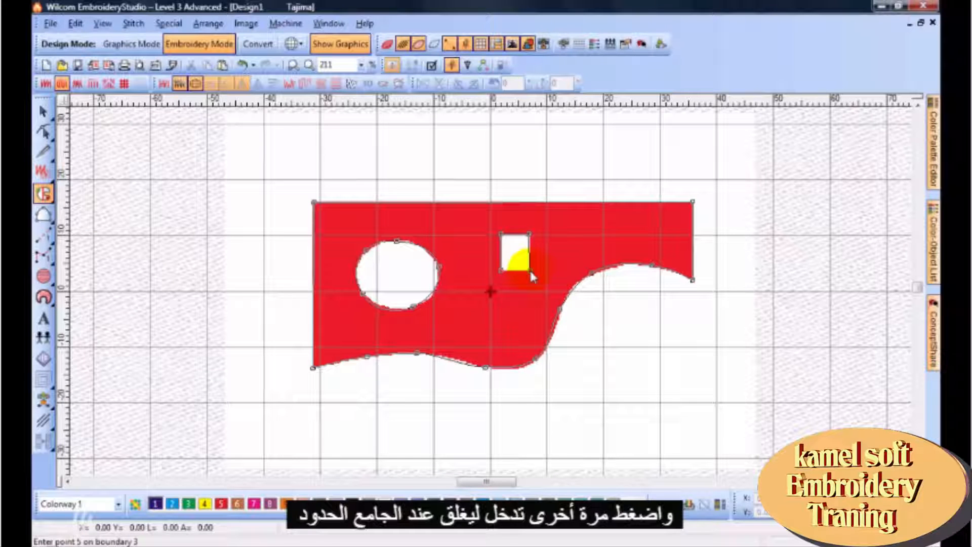
key("Return")
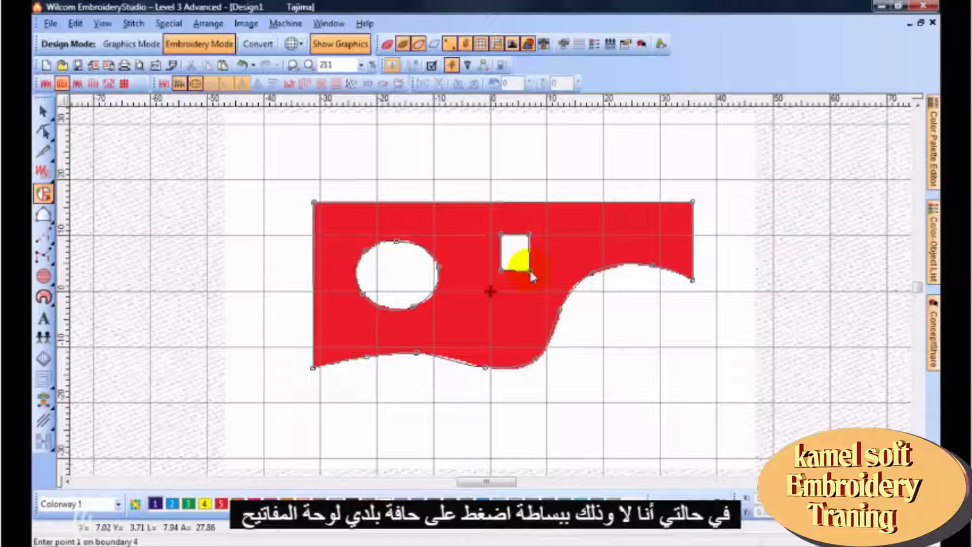
key("Return")
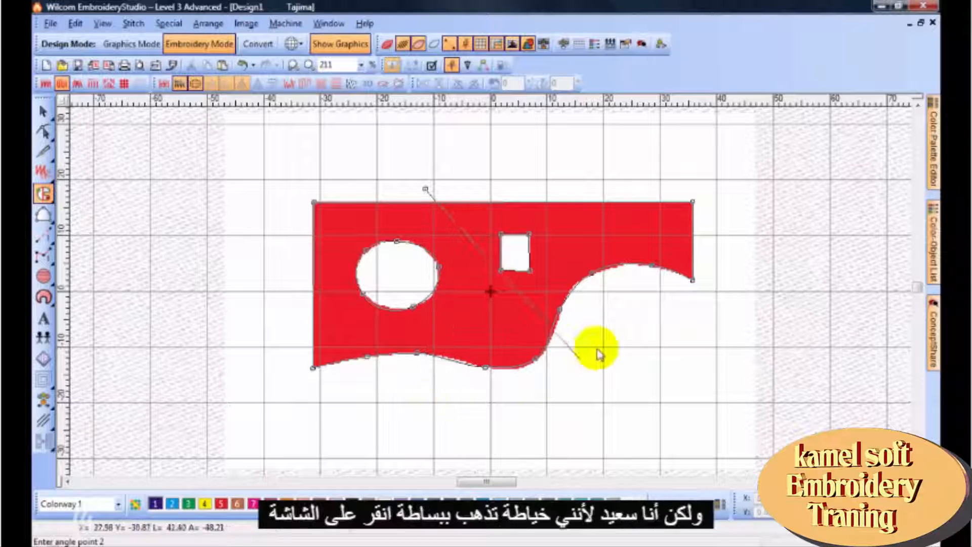
left_click(543, 401)
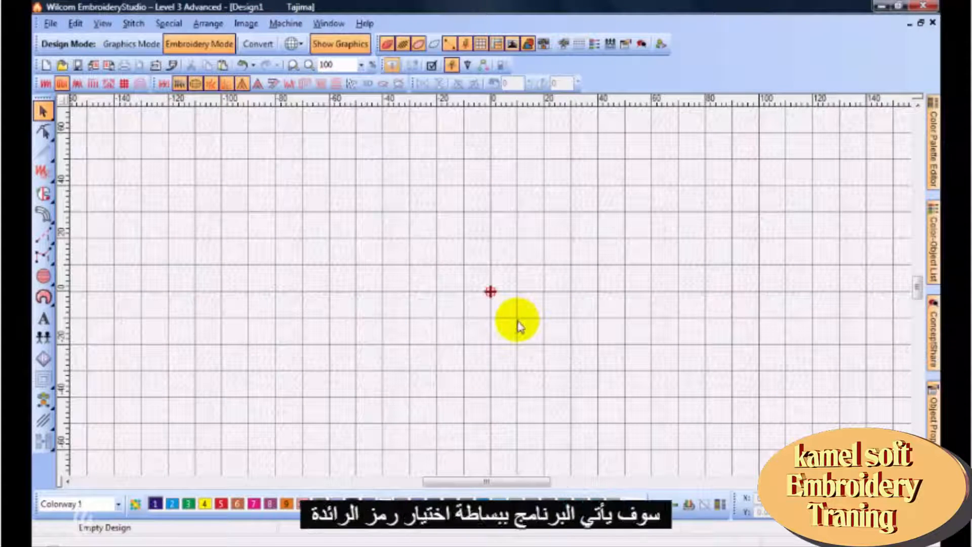
Step: Add the lettering WILCOM on the empty design, slightly left of the origin, generate its stitches and deselect it
left_click(50, 325)
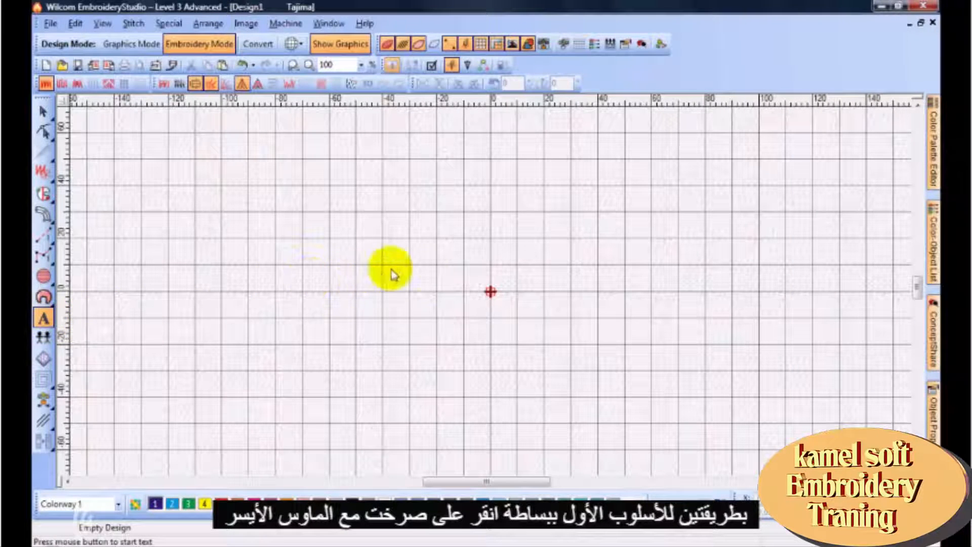
left_click(437, 284)
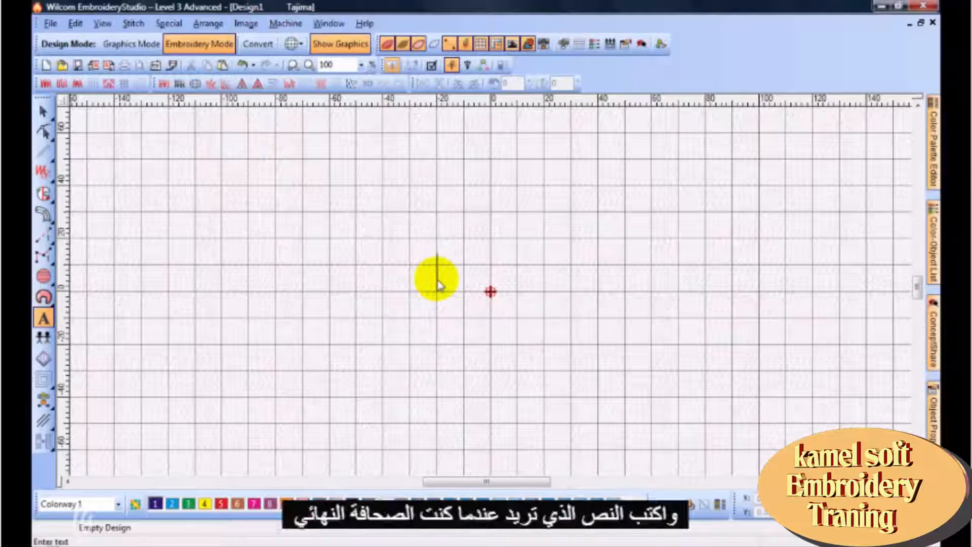
type("WILCOM")
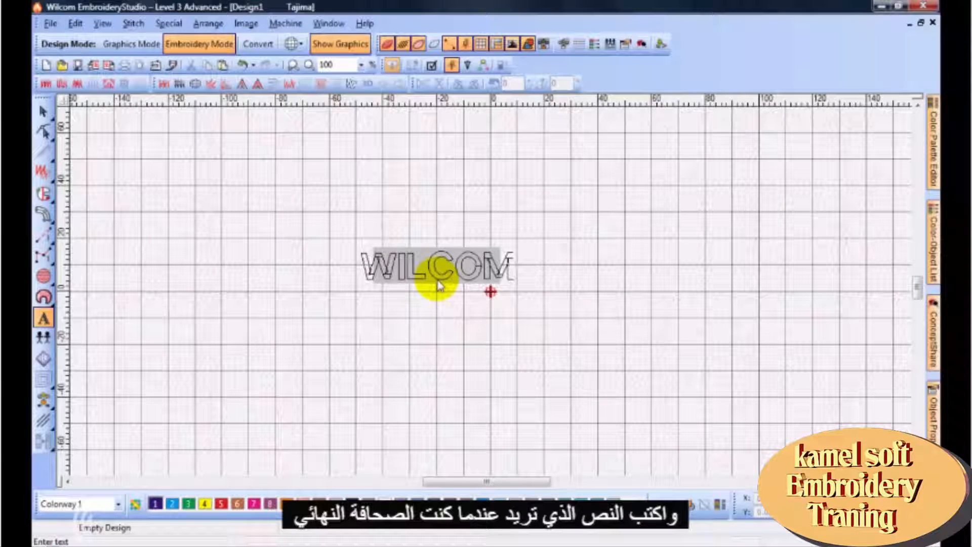
key("Return")
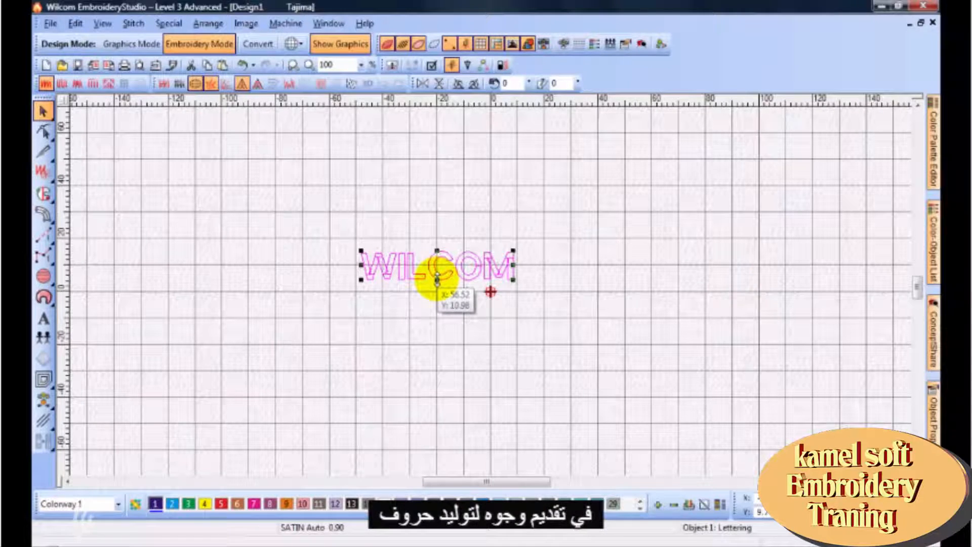
left_click(392, 70)
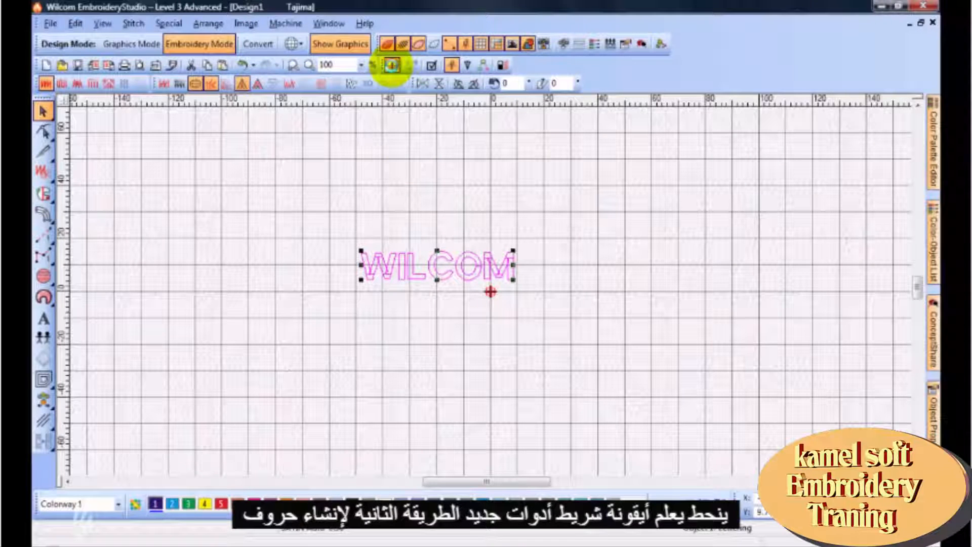
left_click(405, 187)
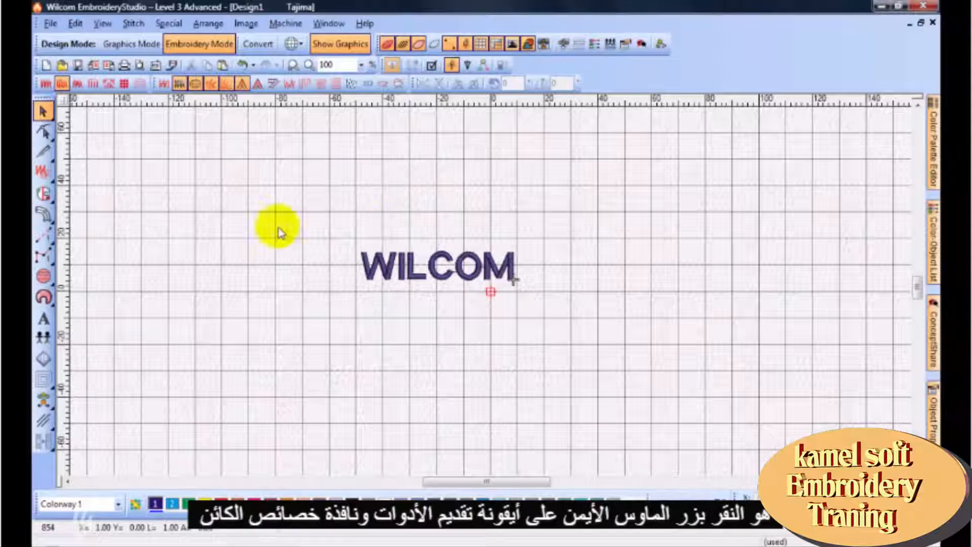
Step: Create two-line lettering reading "LETTERING" and "2nd Line" through the lettering properties and place it below WILCOM
right_click(48, 321)
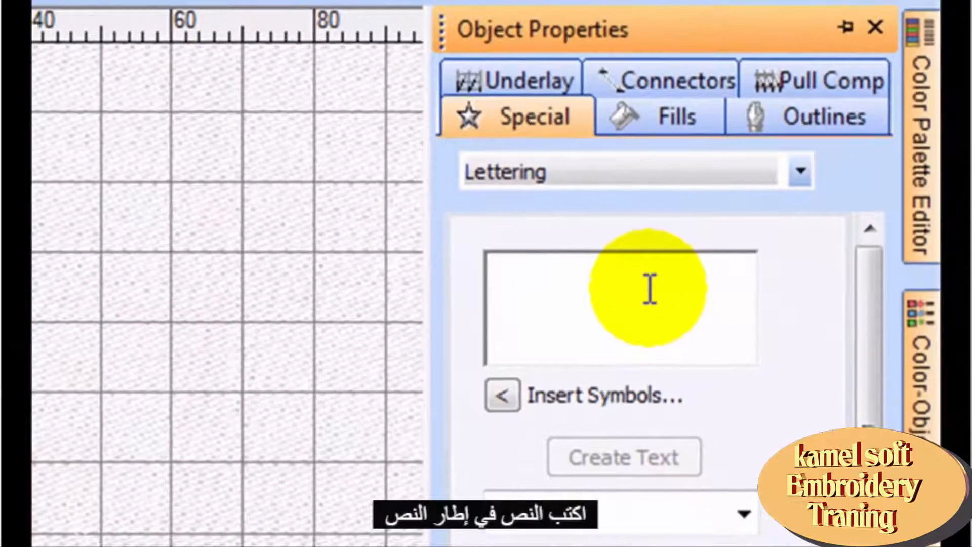
type("LETTERING")
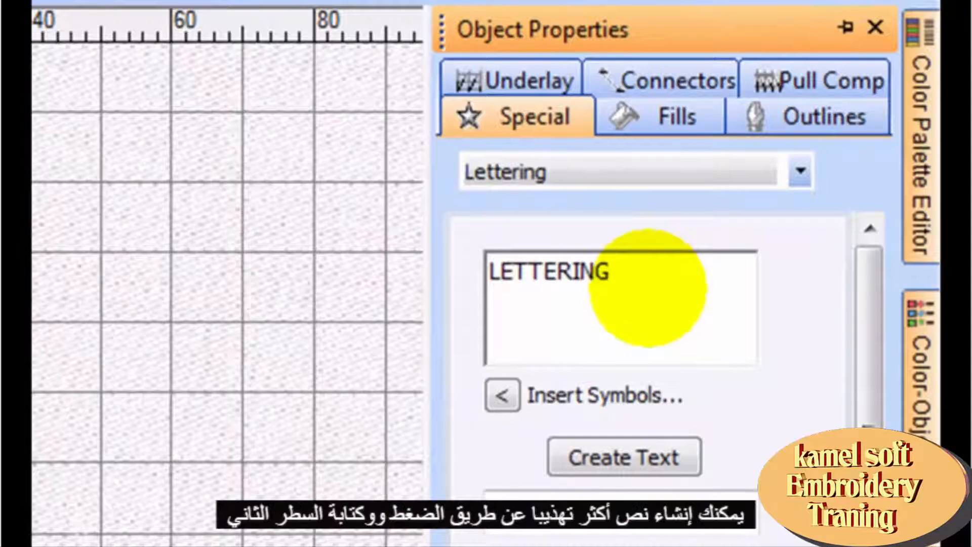
key("Return")
type("2nd Line")
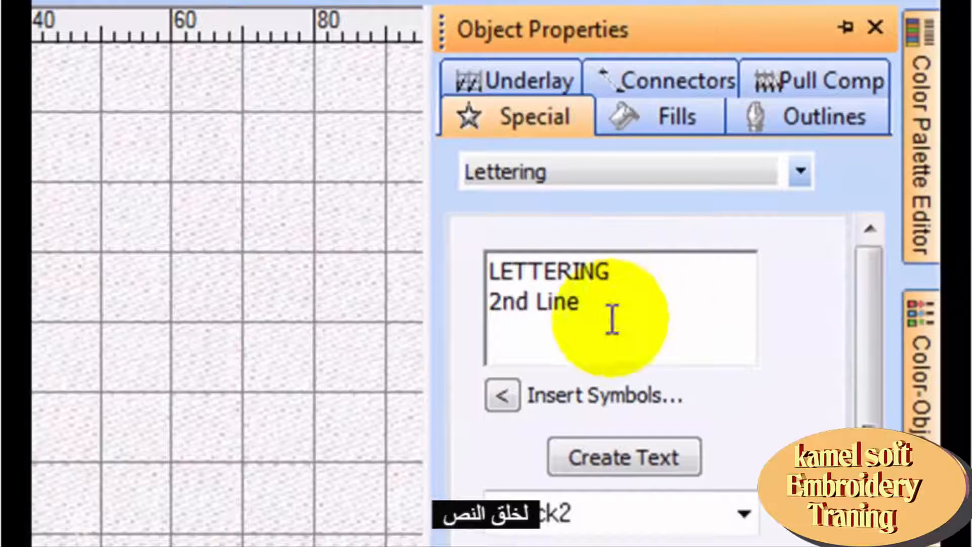
left_click(615, 458)
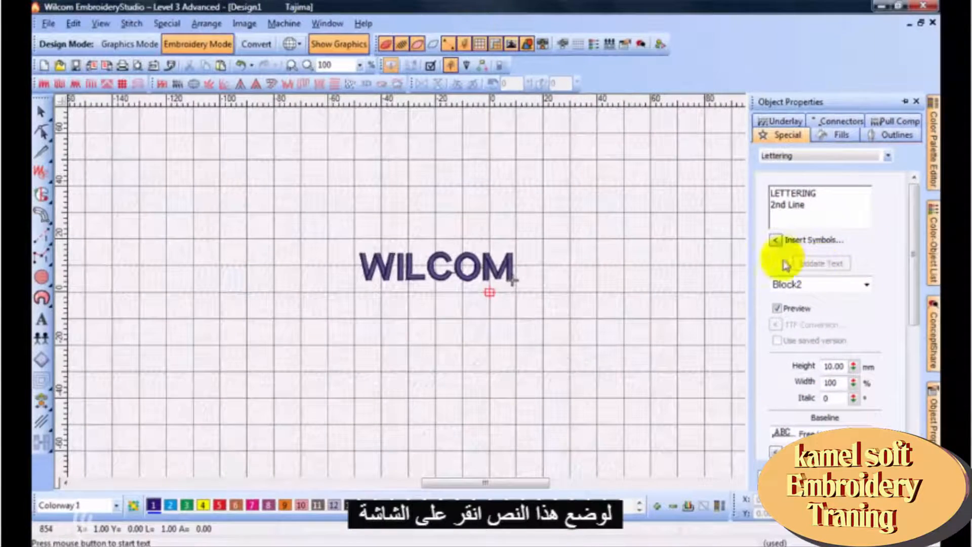
left_click(437, 329)
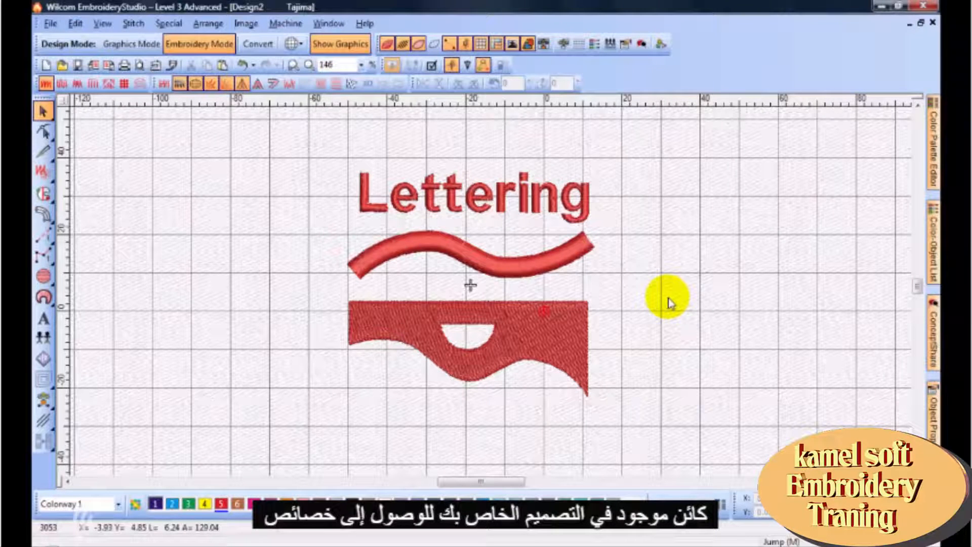
Step: Open the object properties of the Lettering text above the wavy column and change its font to Bodoni
left_click(505, 194)
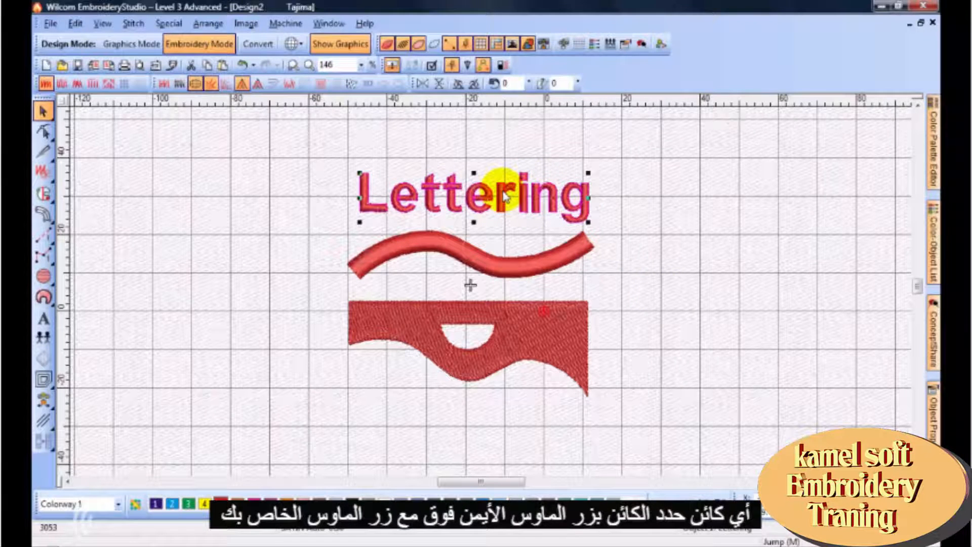
right_click(504, 195)
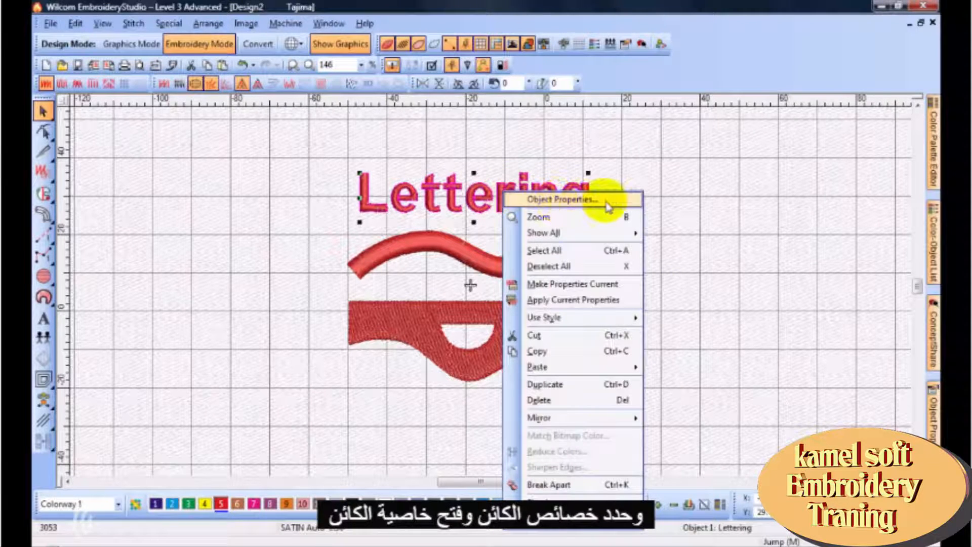
left_click(562, 199)
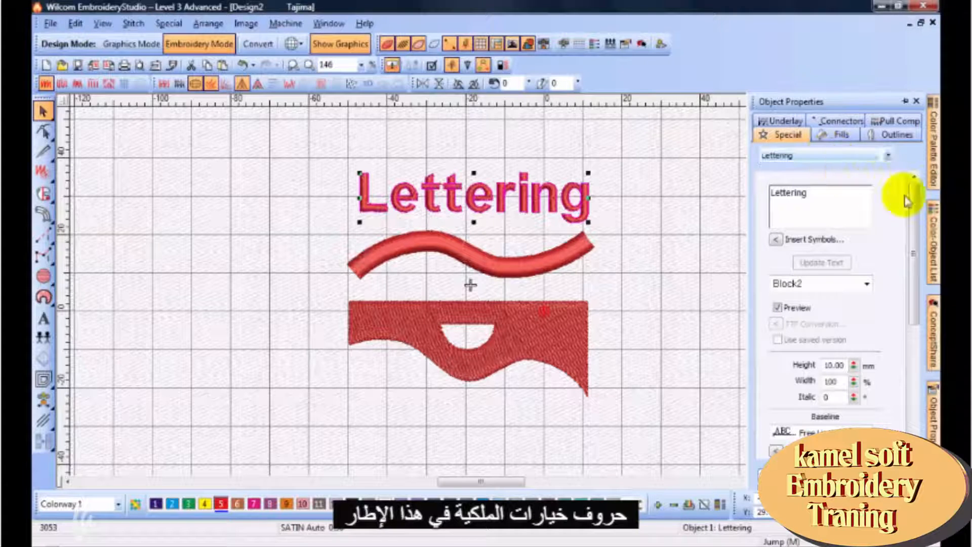
left_click_drag(913, 196, 914, 248)
left_click(867, 198)
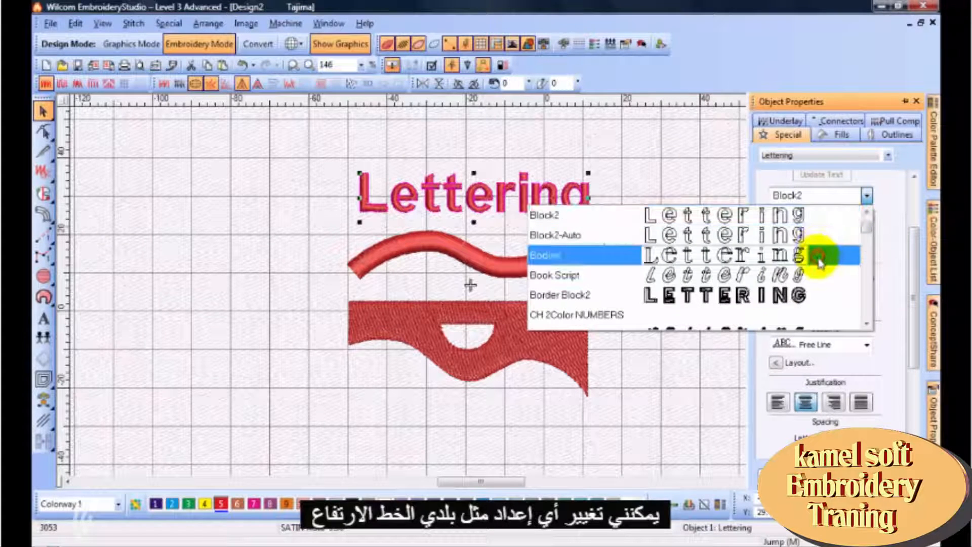
left_click(823, 256)
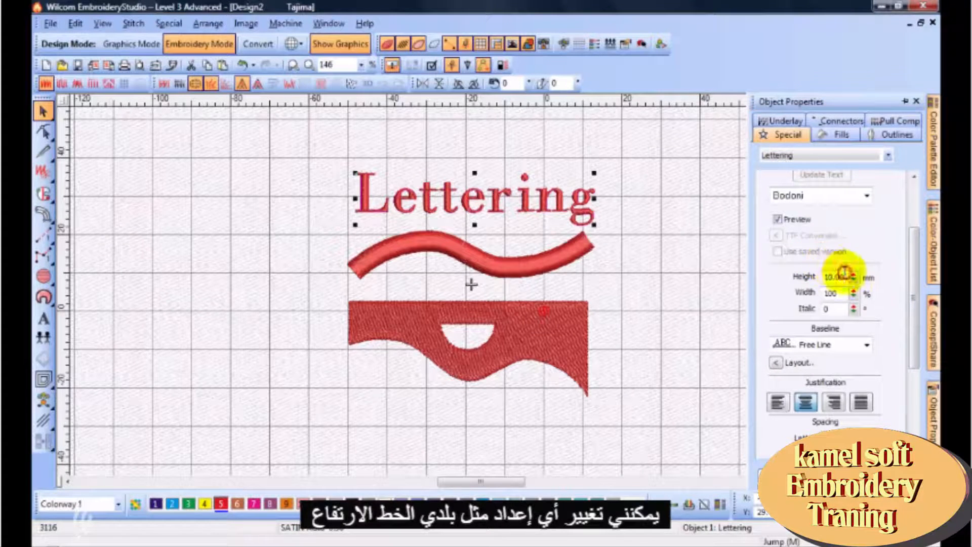
Step: Set the height of the Lettering text to 20 mm
left_click_drag(845, 277, 823, 277)
type("30")
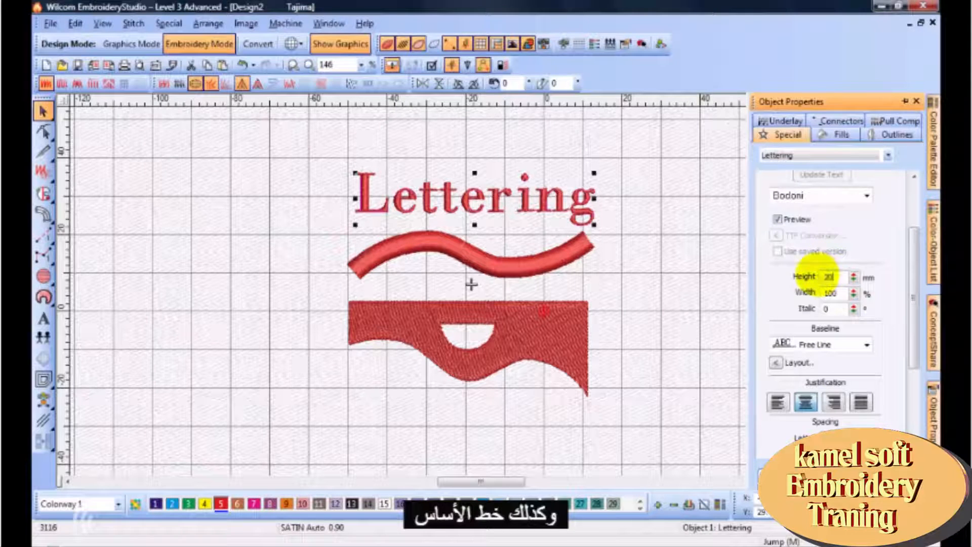
key("Return")
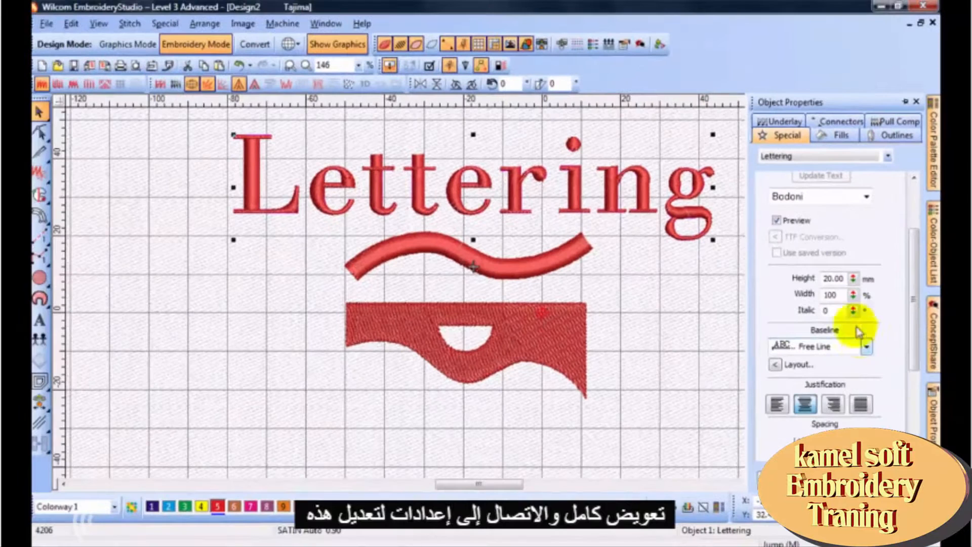
Step: Set the column width of the wavy Input C object to 3.00 mm
left_click(536, 270)
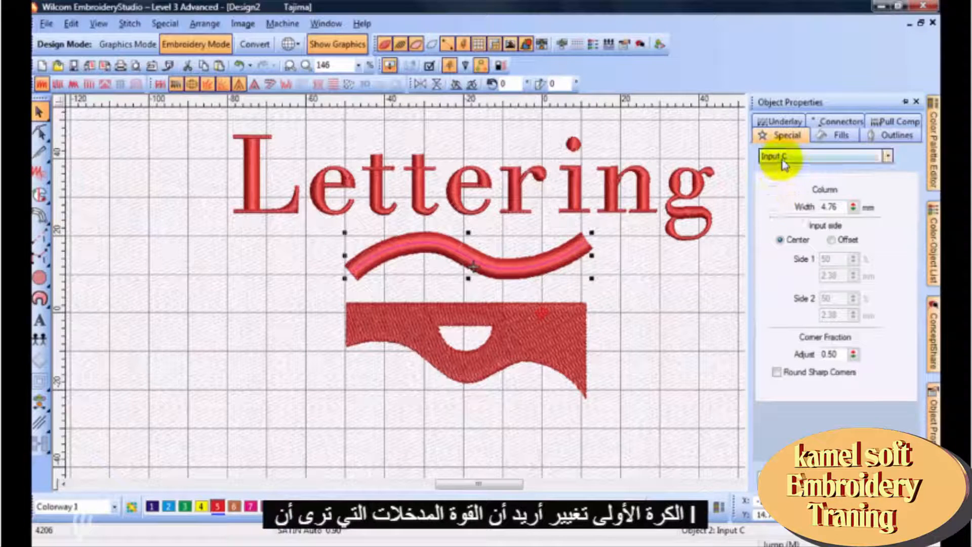
left_click_drag(839, 206, 819, 205)
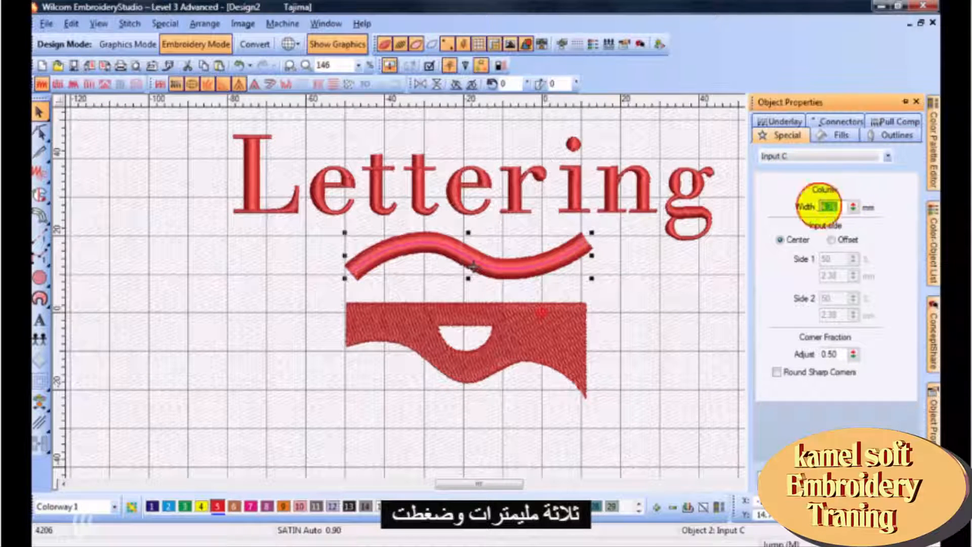
type("3.00")
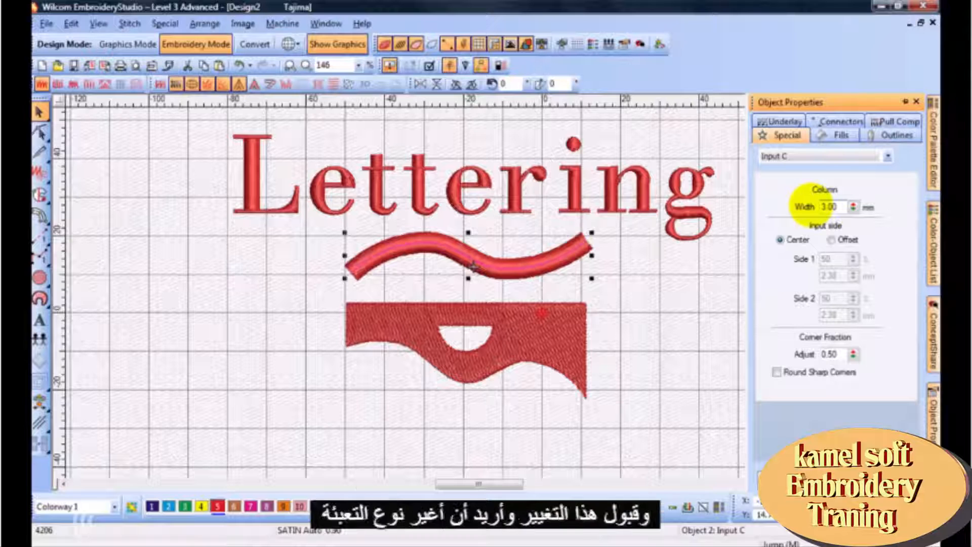
key("Return")
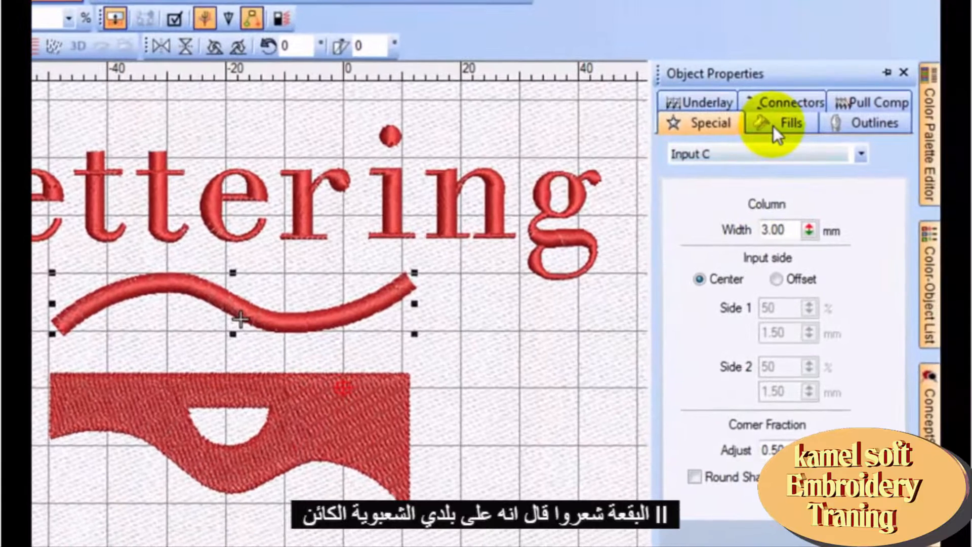
Step: Change the fill type of the wavy column to Zigzag in its object properties
left_click(773, 126)
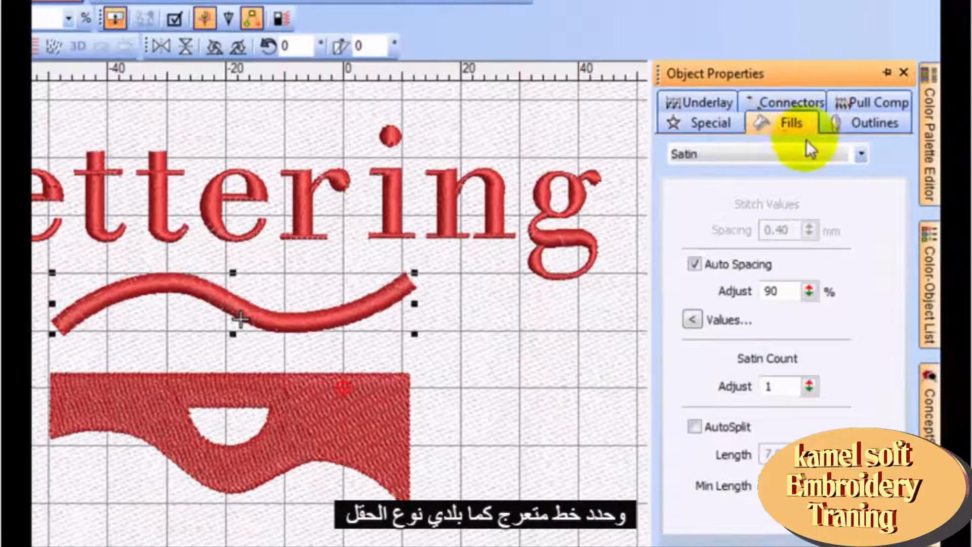
left_click(862, 152)
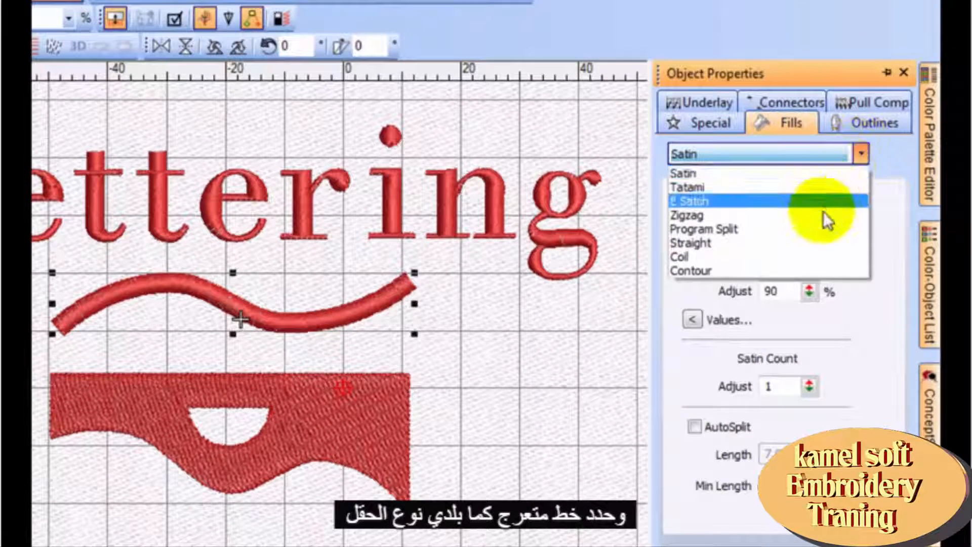
left_click(824, 214)
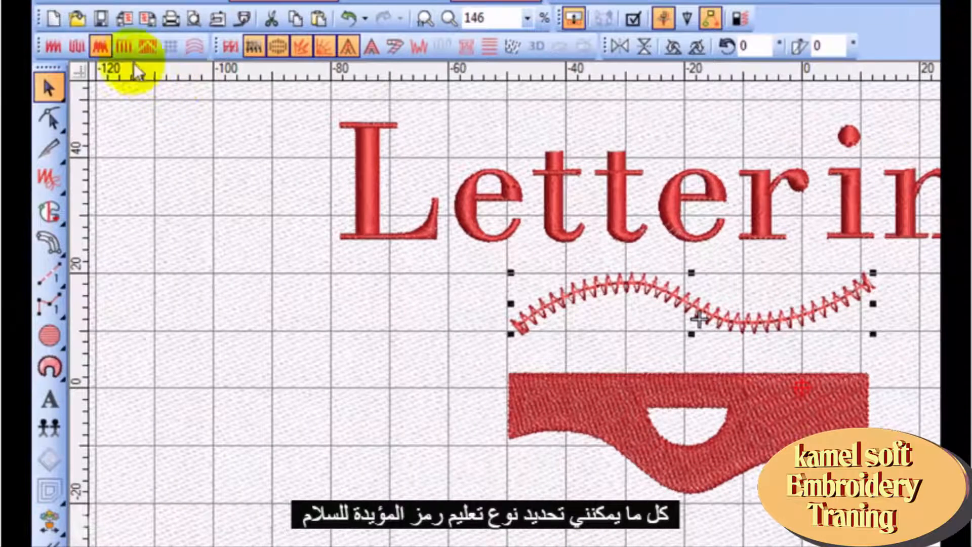
Step: Try E Stitch on the wavy column, switch back to Zigzag, and return it to Satin
left_click(122, 53)
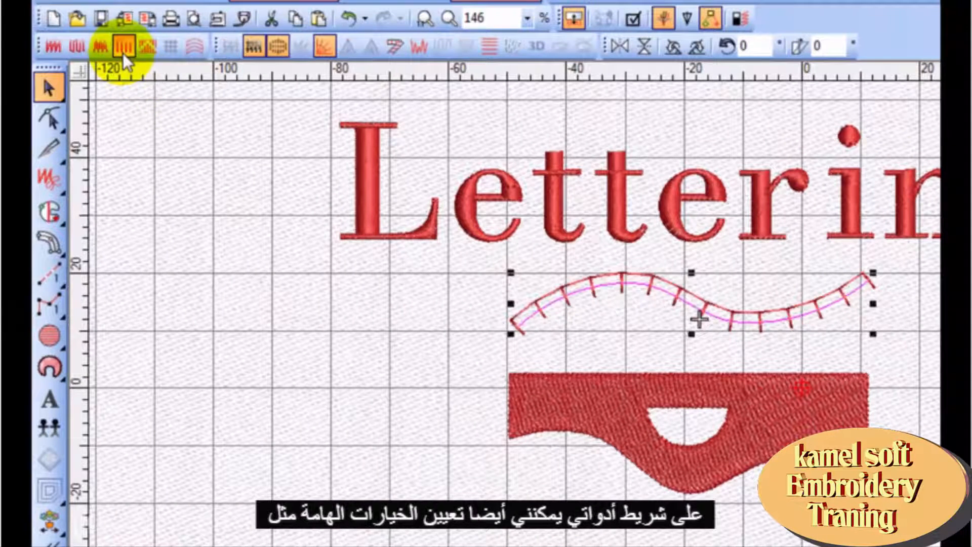
left_click(102, 49)
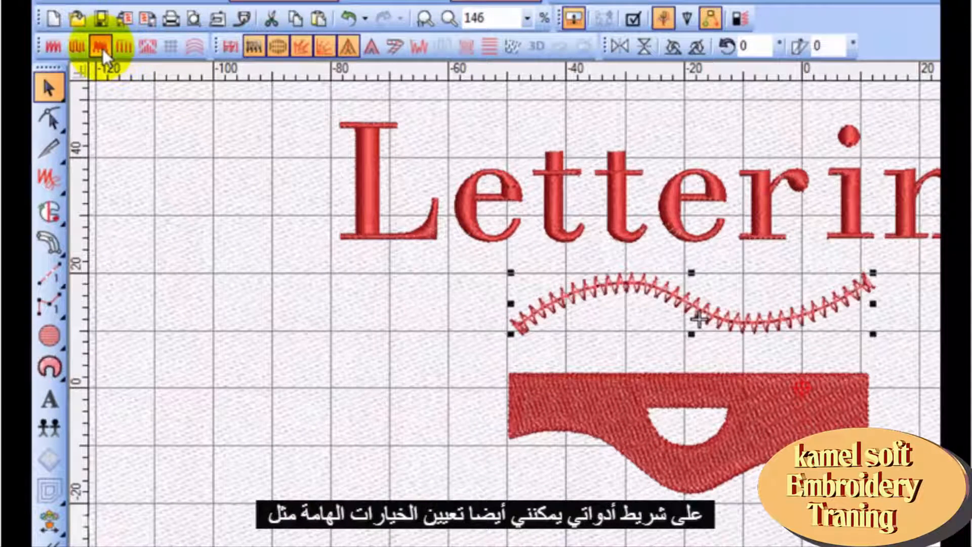
left_click(54, 48)
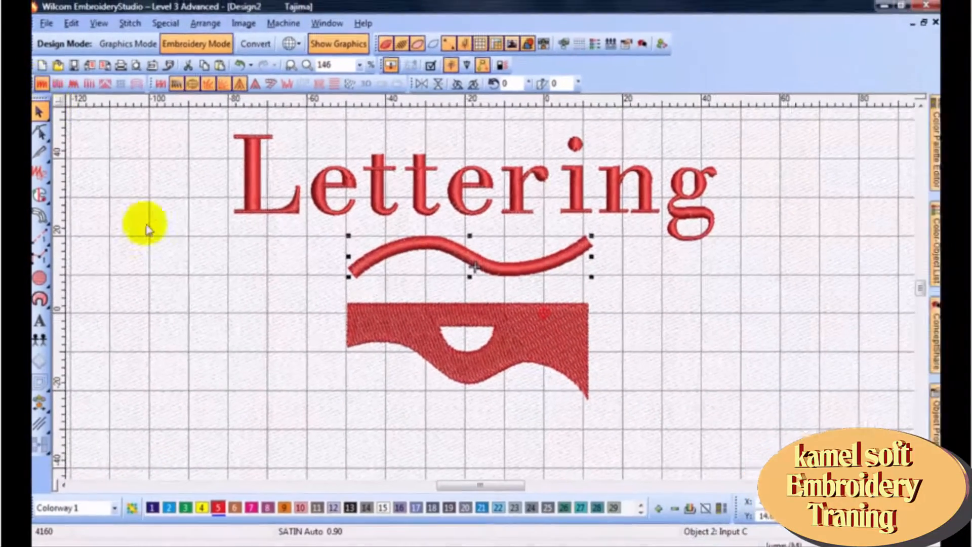
Step: Deselect the wavy column and turn off TrueView to view the design as plain stitches with connectors
left_click(267, 360)
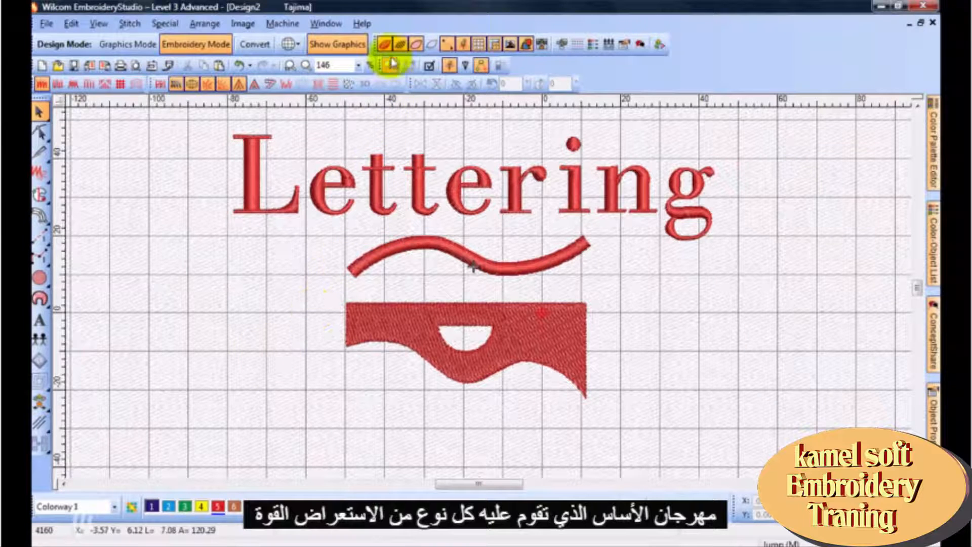
key("ctrl+a")
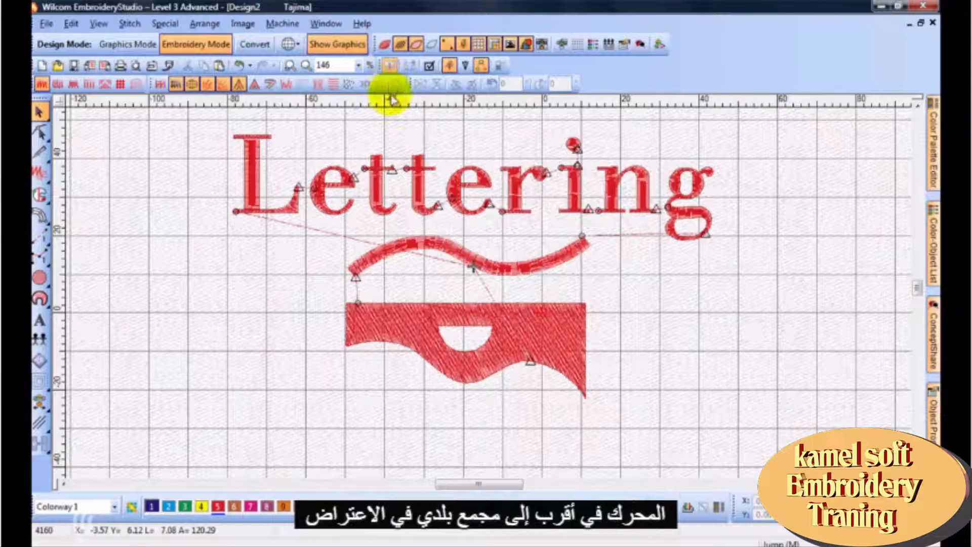
Step: Zoom in on the complex fill with the half-round hole and open its underlay settings in the object properties
key("b")
left_click_drag(362, 324, 466, 389)
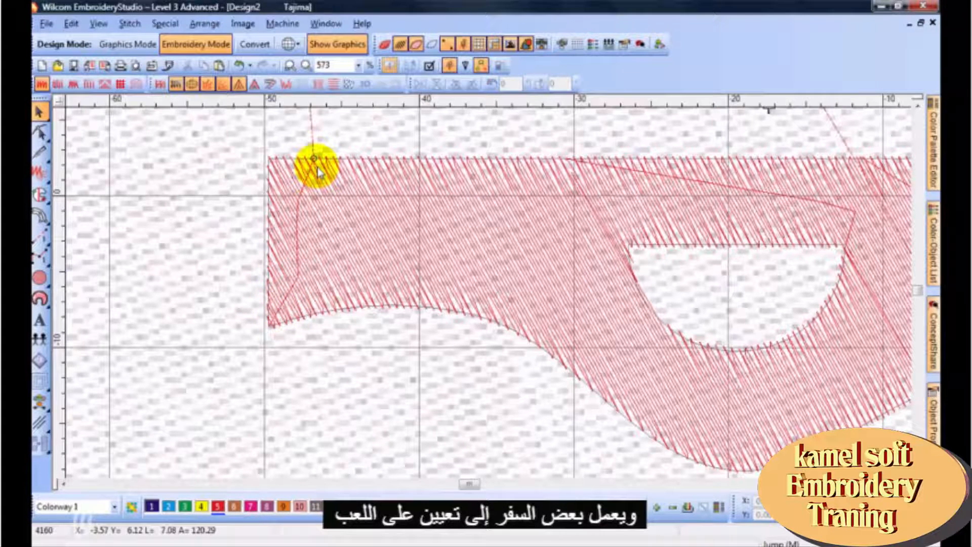
left_click(353, 172)
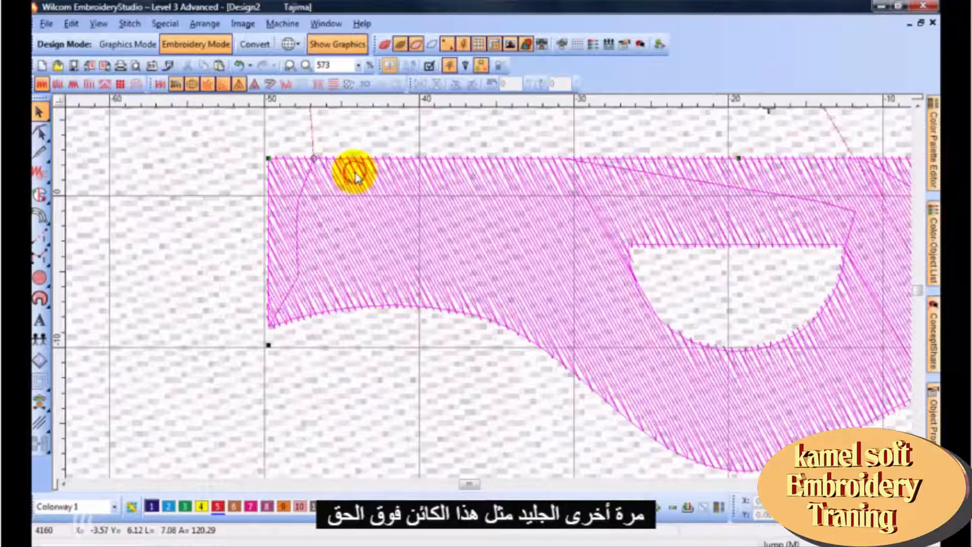
right_click(354, 173)
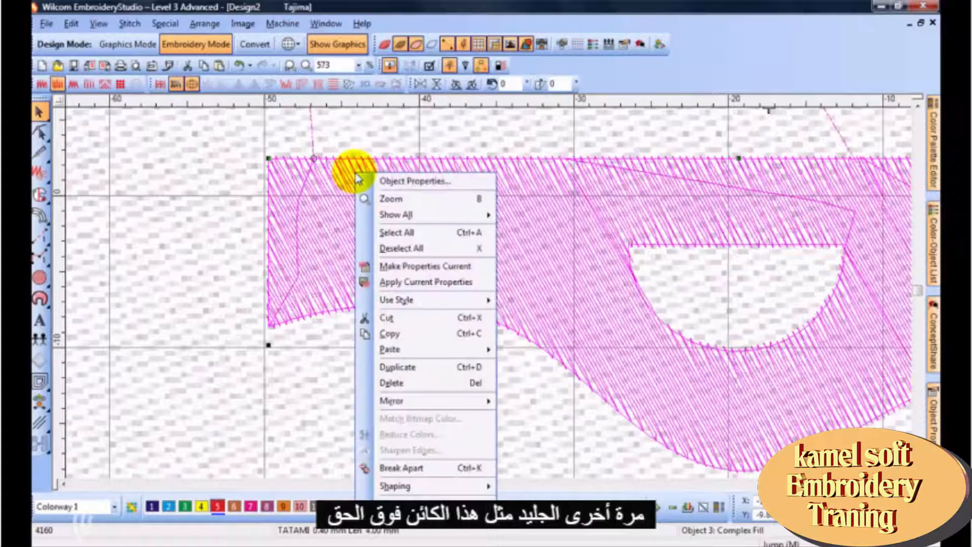
left_click(445, 183)
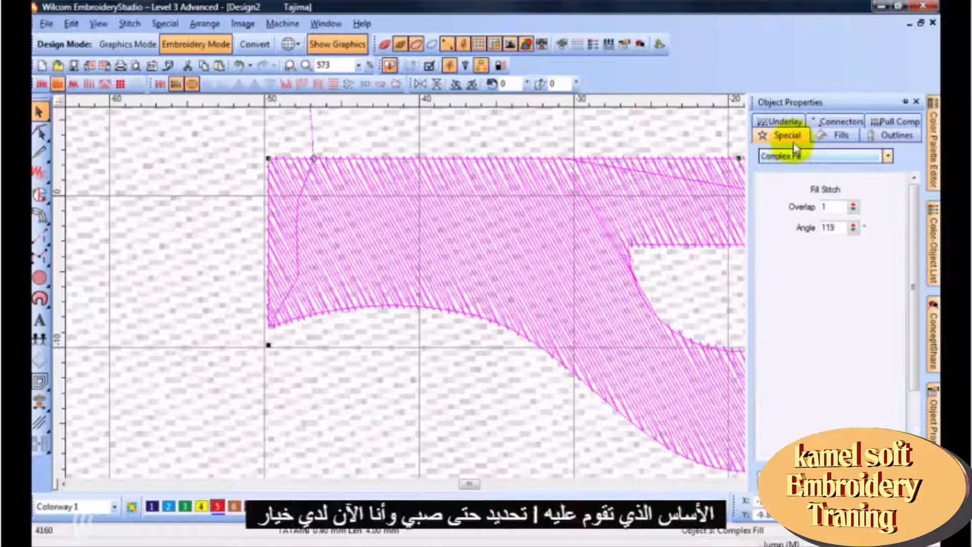
left_click(796, 123)
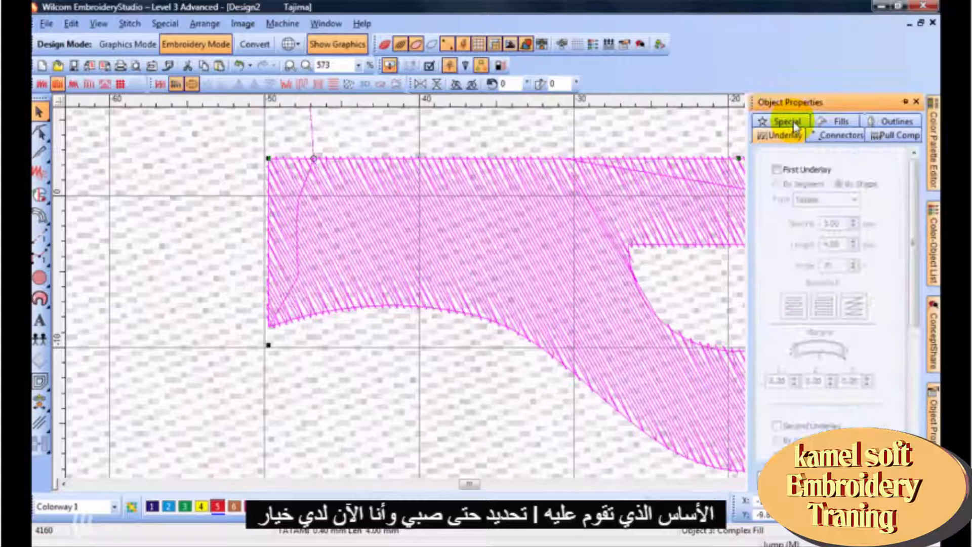
left_click_drag(911, 187, 918, 274)
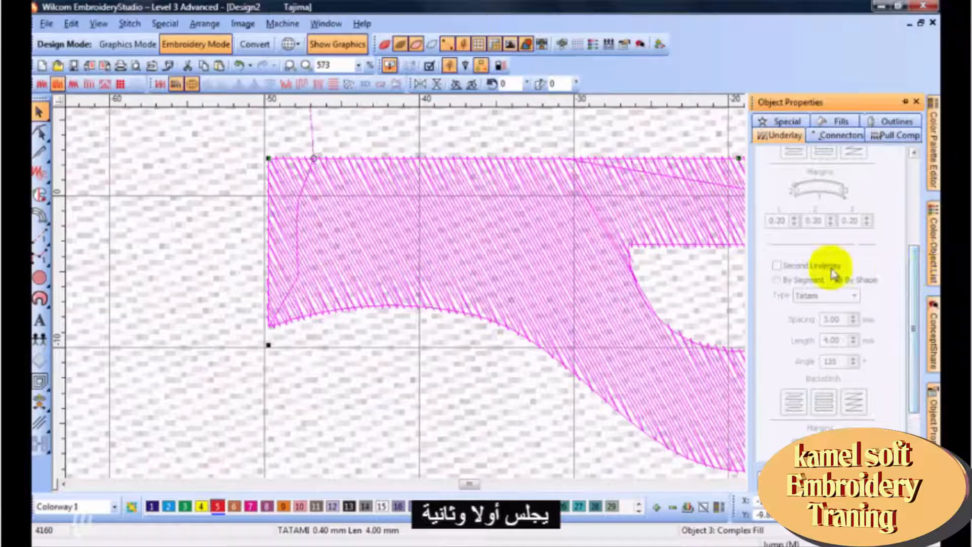
left_click_drag(915, 272, 919, 162)
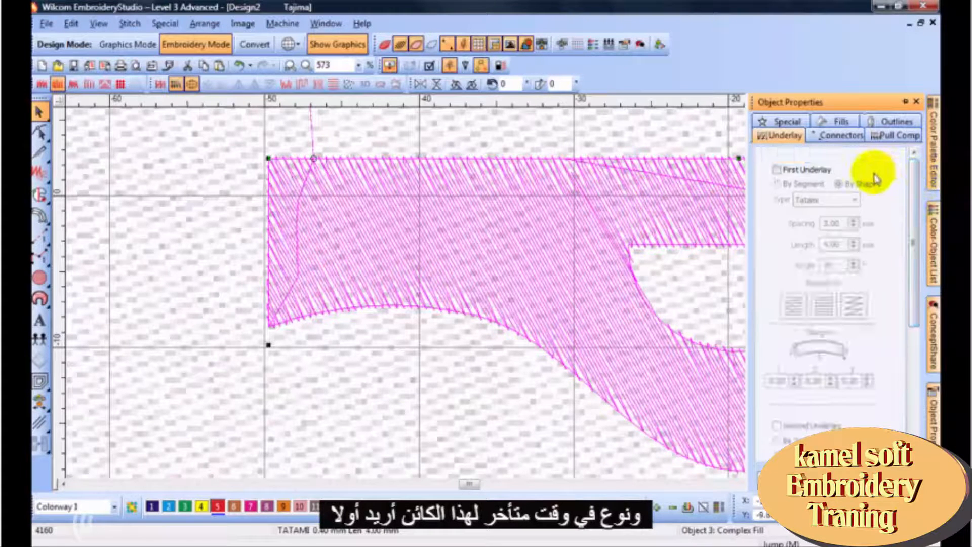
Step: Enable a first underlay for the complex fill and set its type to Edge Run
left_click(776, 170)
left_click(776, 169)
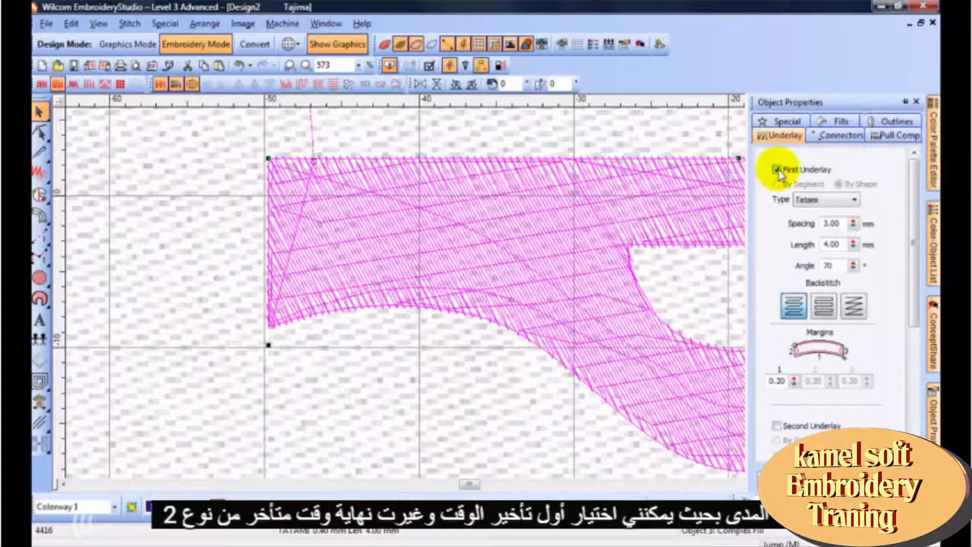
left_click(854, 202)
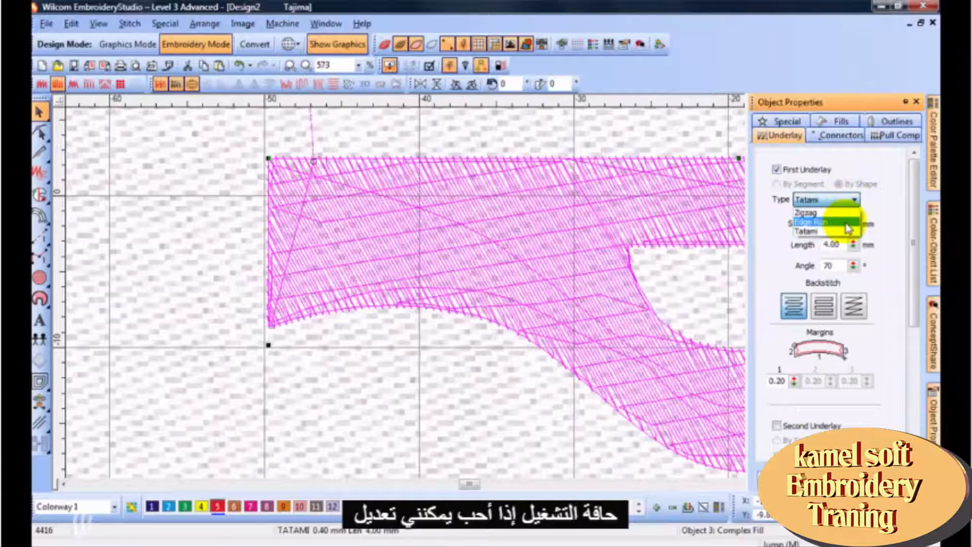
left_click(849, 223)
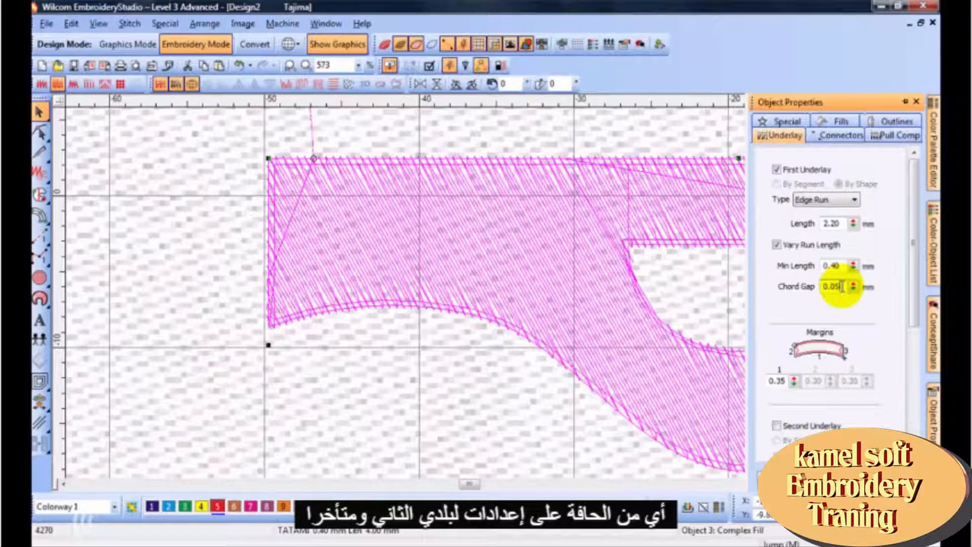
Step: Enable a second underlay for the complex fill with the type Tatami
left_click_drag(914, 242, 907, 312)
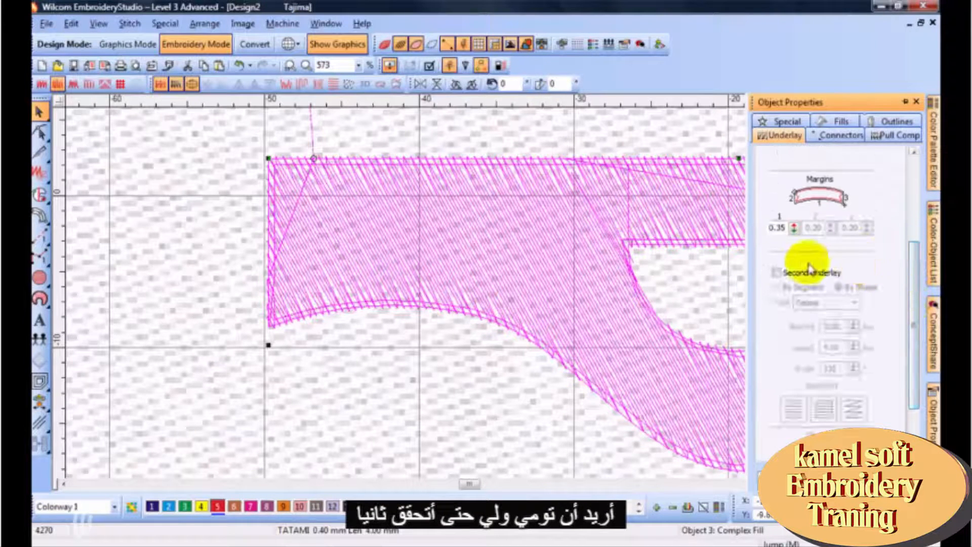
left_click(778, 272)
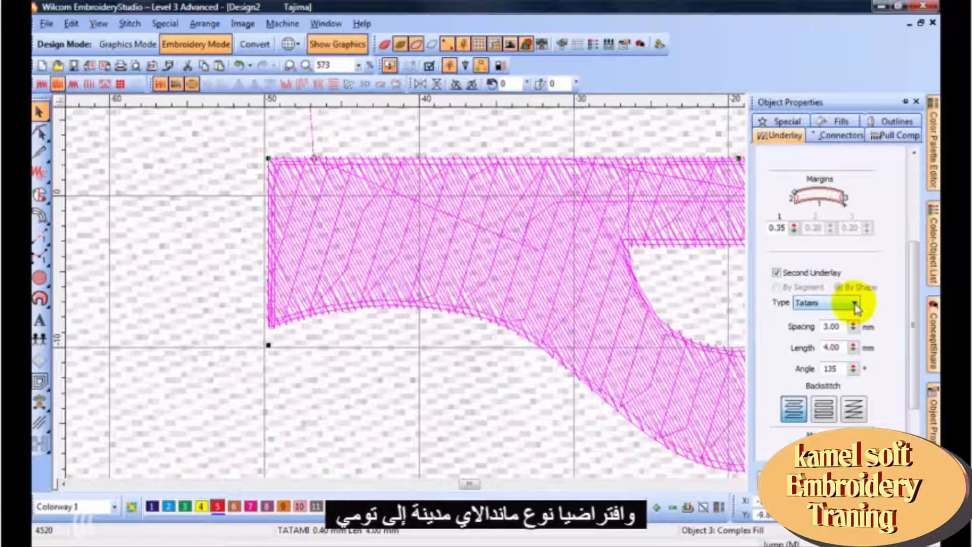
left_click(855, 304)
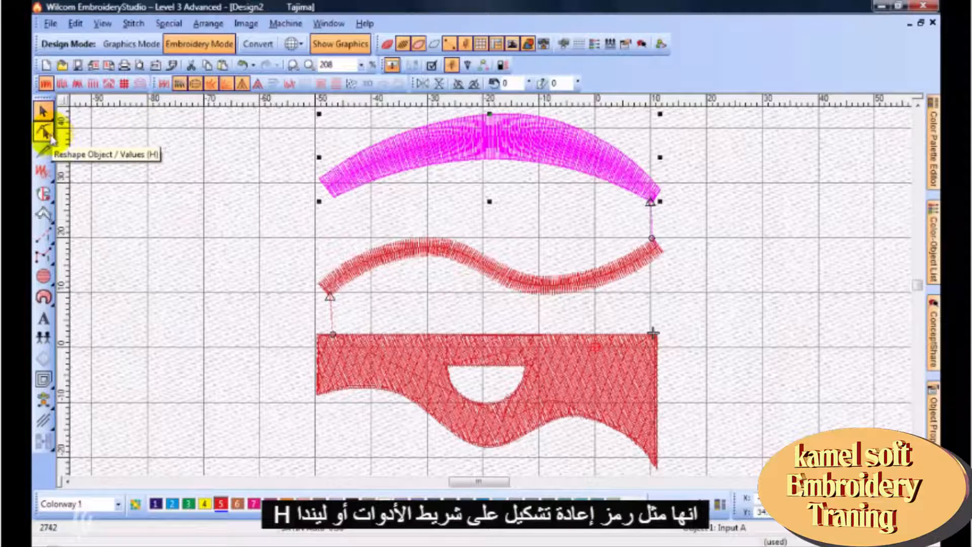
Step: Start reshaping the upper arched column and move its end point to the upper corner of its right tip
left_click(51, 138)
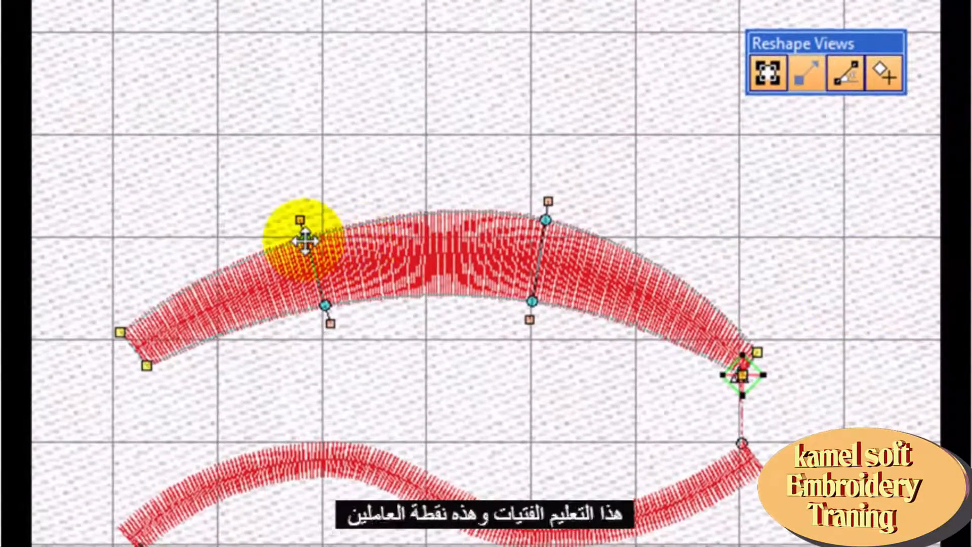
mouse_move(303, 218)
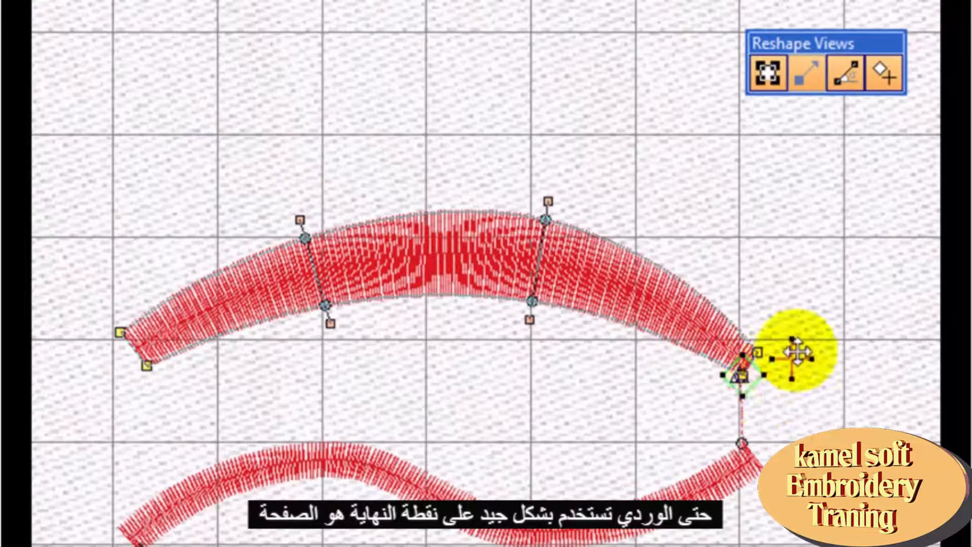
mouse_move(740, 376)
left_mouse_down()
mouse_move(782, 387)
mouse_move(792, 344)
left_mouse_up()
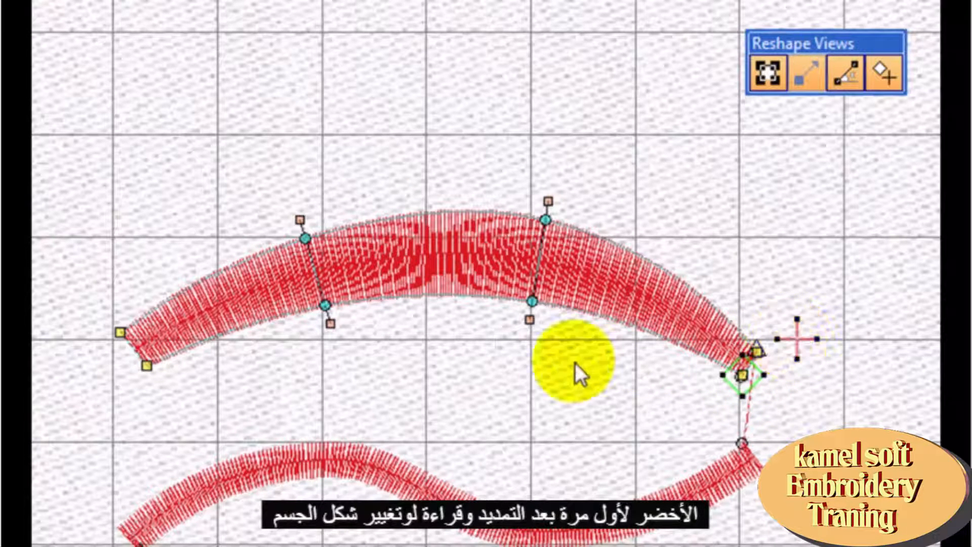
Step: Reshape the arch's lower edge by moving its left corner outward, raising the left node, lowering the right node and tilting the right stitch angle
left_click_drag(145, 364, 161, 383)
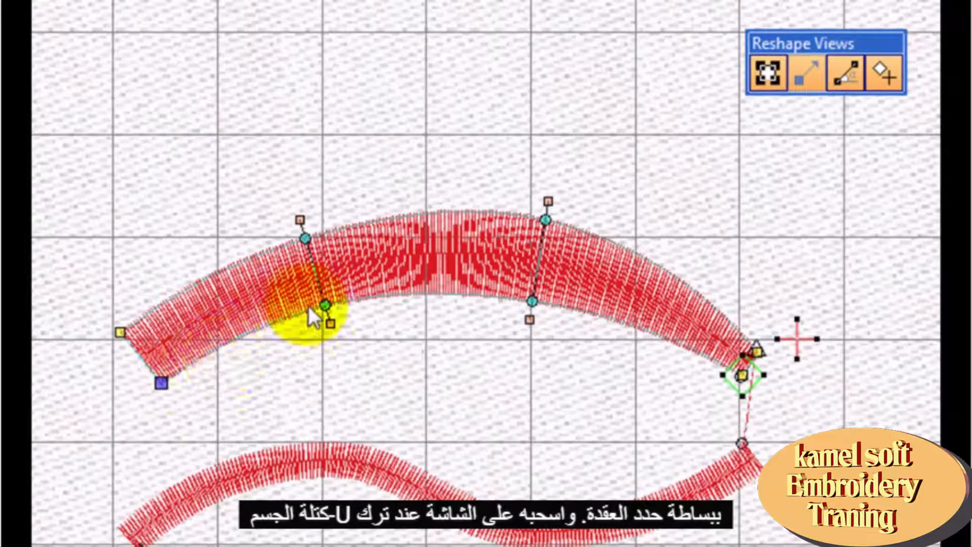
left_click_drag(325, 305, 319, 284)
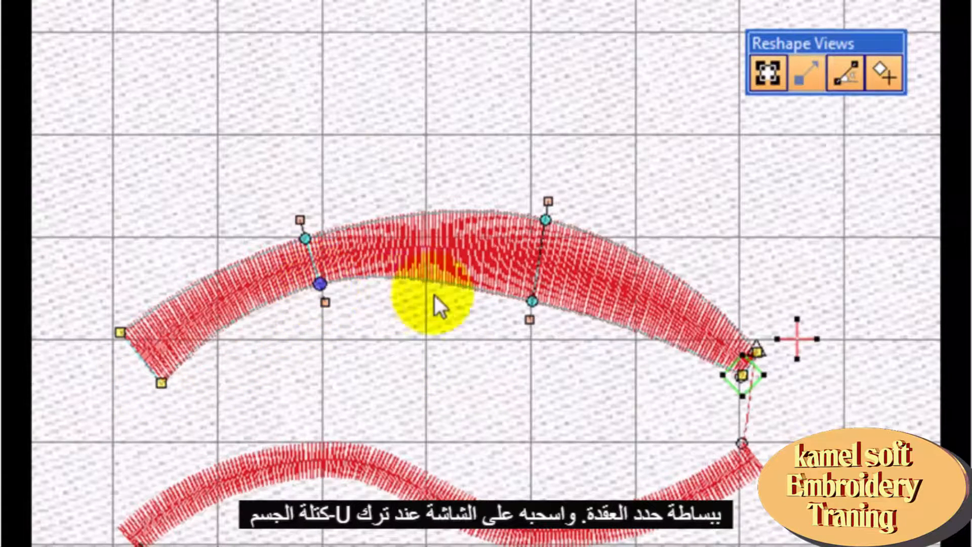
left_click_drag(532, 301, 578, 366)
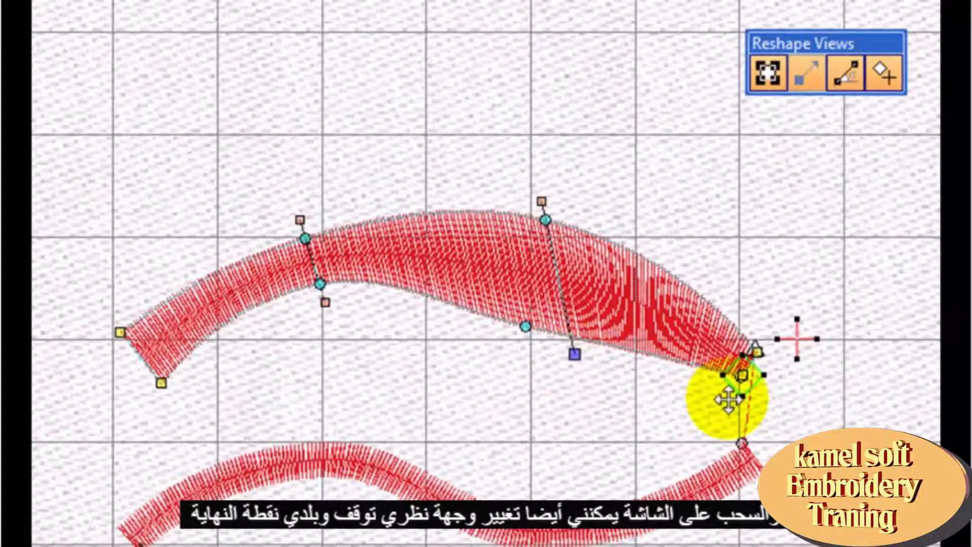
Step: Move the arch's start point to its left tip and its end point to the right part of its lower edge
mouse_move(724, 376)
left_mouse_down()
mouse_move(359, 391)
mouse_move(111, 323)
left_mouse_up()
mouse_move(794, 341)
left_mouse_down()
mouse_move(699, 379)
mouse_move(622, 371)
left_mouse_up()
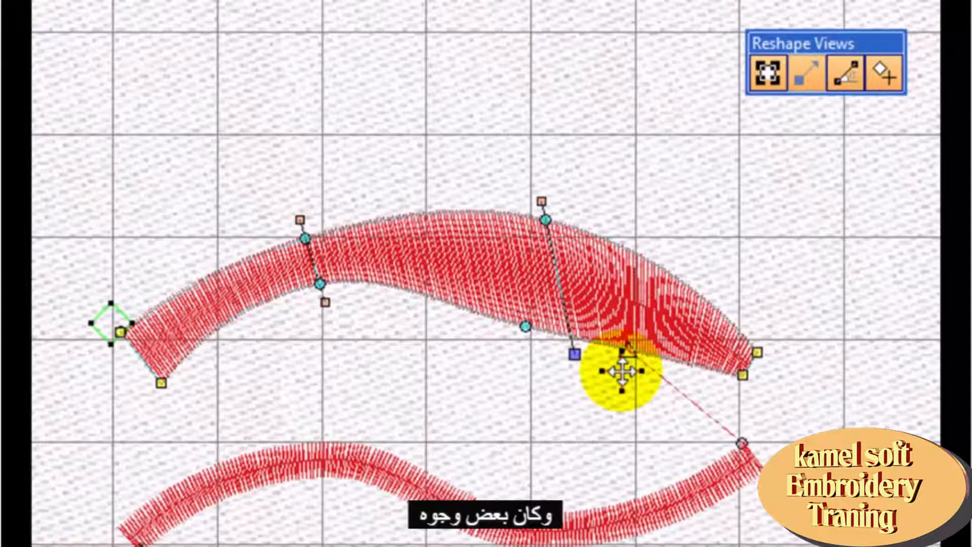
Step: Reshape the wavy column by raising its right curve node and lowering its left curve node to reverse the wave
scroll(913, 401, "down", 4)
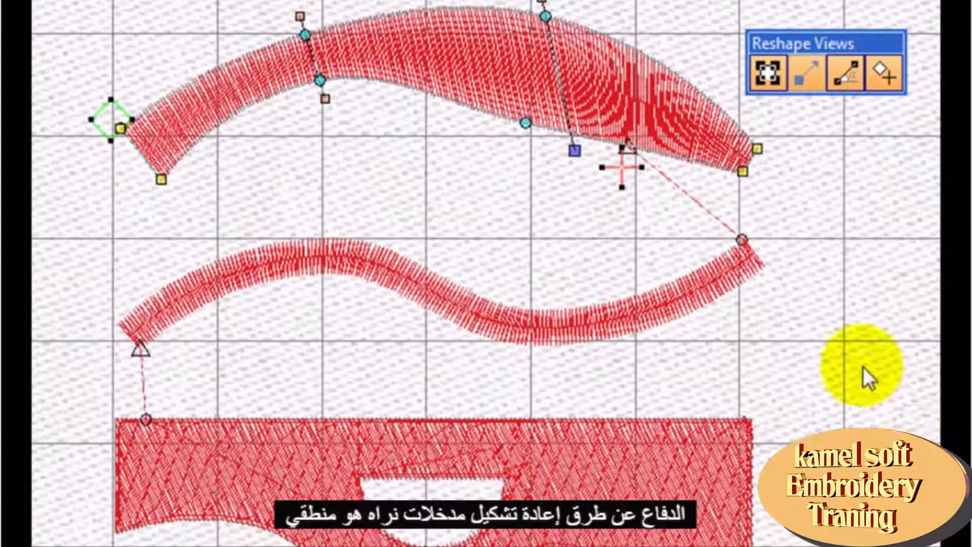
left_click(701, 289)
left_click_drag(524, 329, 528, 248)
left_click_drag(330, 258, 334, 324)
Step: Move the wavy column's start and end points near its middle and widen the column slightly with its width handle
left_click_drag(751, 236, 455, 221)
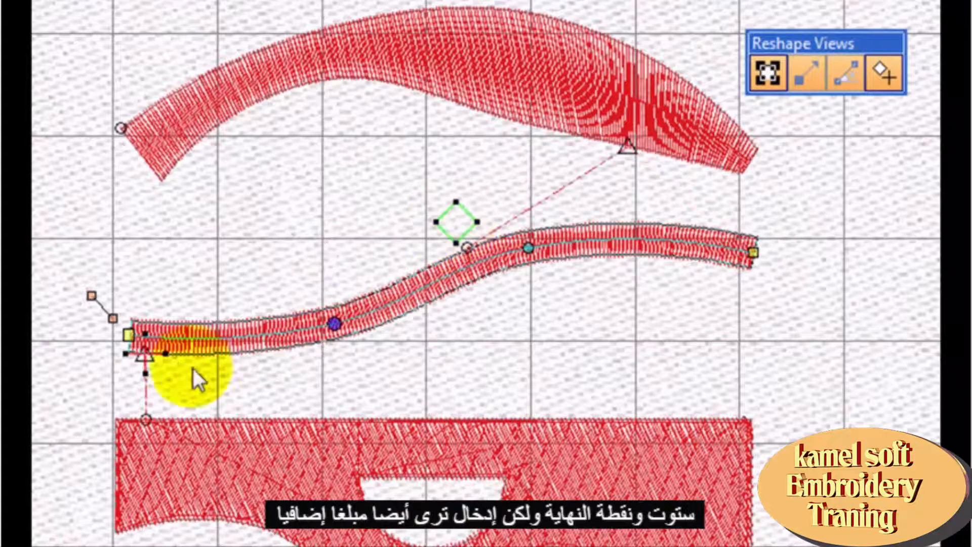
left_click_drag(144, 355, 439, 329)
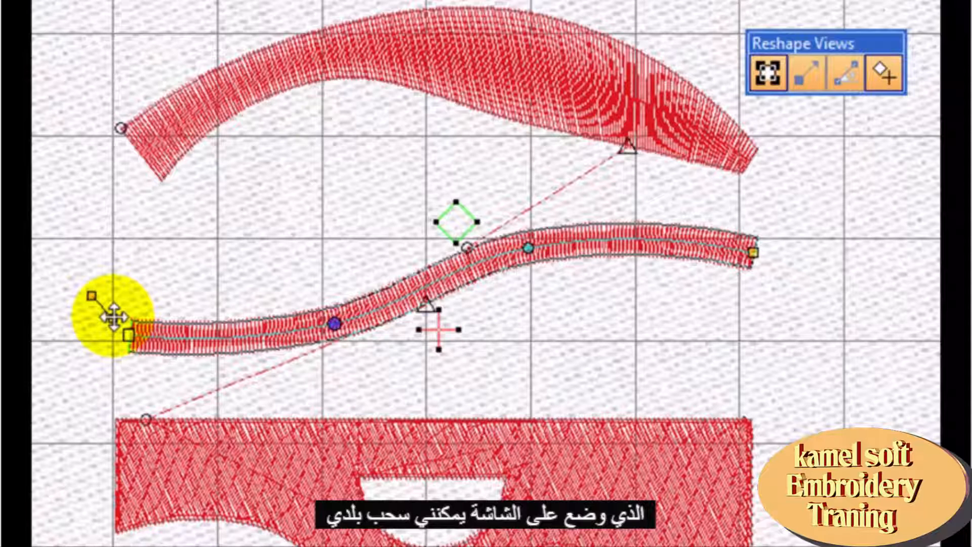
left_click_drag(114, 318, 95, 332)
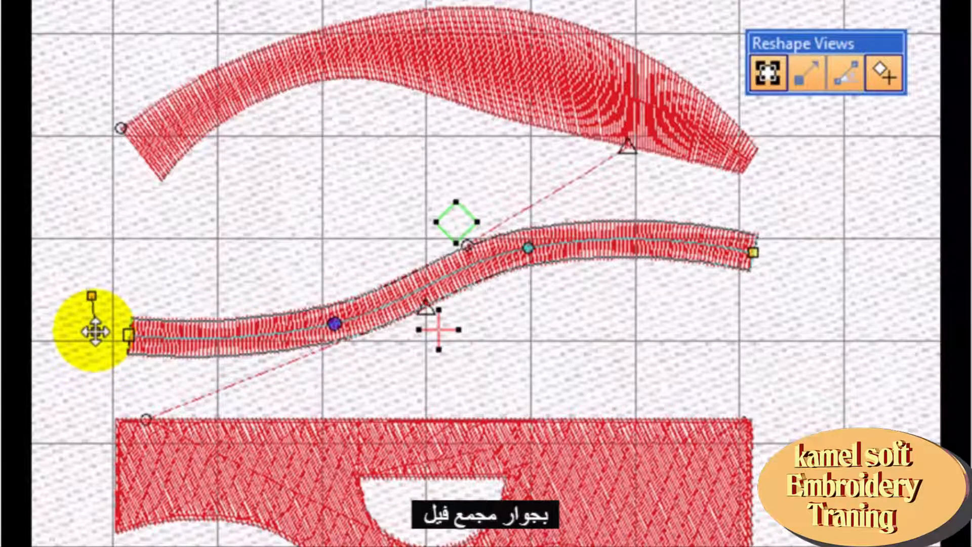
Step: Select the complex fill for reshaping and move its two left corners inward
scroll(486, 274, "down", 4)
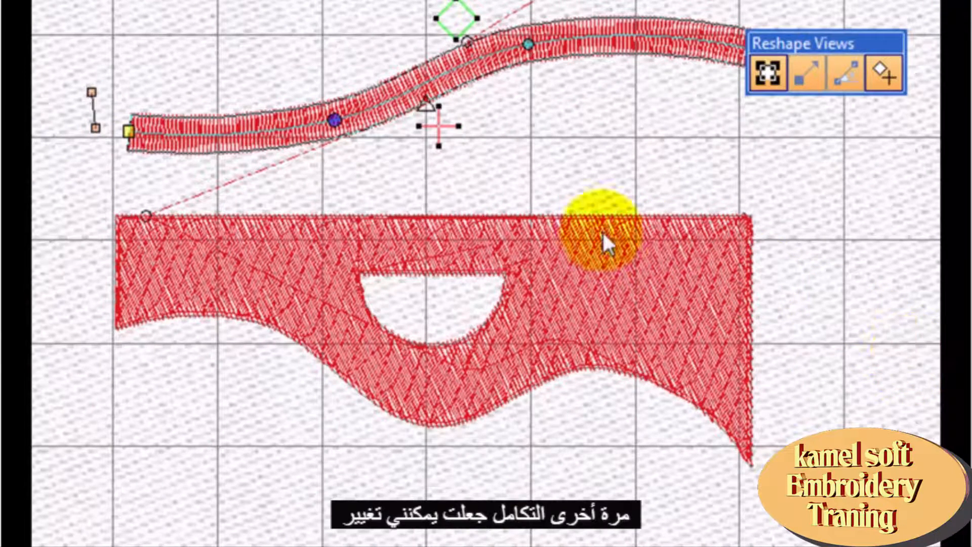
left_click(517, 217)
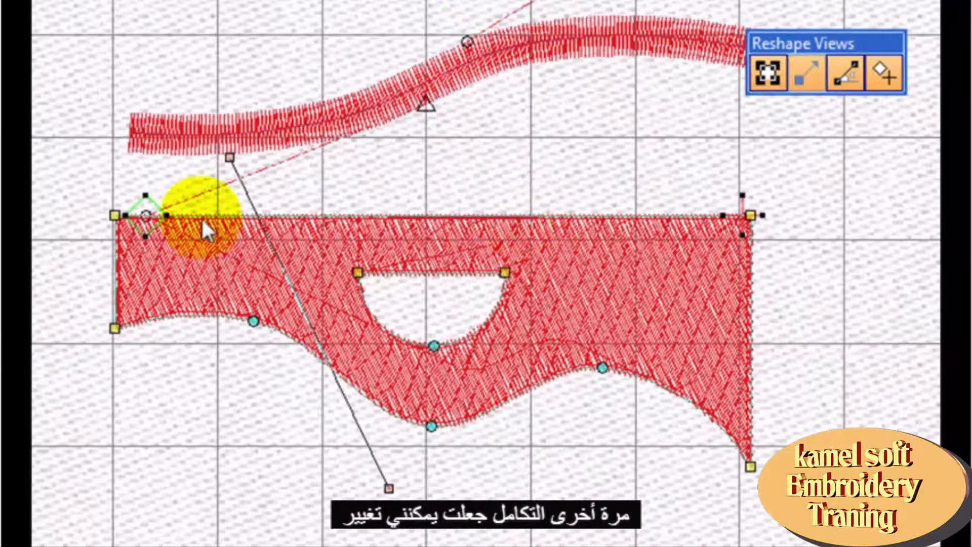
mouse_move(116, 217)
left_mouse_down()
mouse_move(157, 256)
mouse_move(144, 301)
mouse_move(117, 329)
mouse_move(169, 342)
left_mouse_up()
Step: Move the fill's start point to its right edge and end point below its left end, and tilt its stitch angle to the right
mouse_move(139, 217)
left_mouse_down()
mouse_move(542, 212)
mouse_move(798, 264)
left_mouse_up()
mouse_move(744, 212)
left_mouse_down()
mouse_move(478, 291)
mouse_move(249, 378)
left_mouse_up()
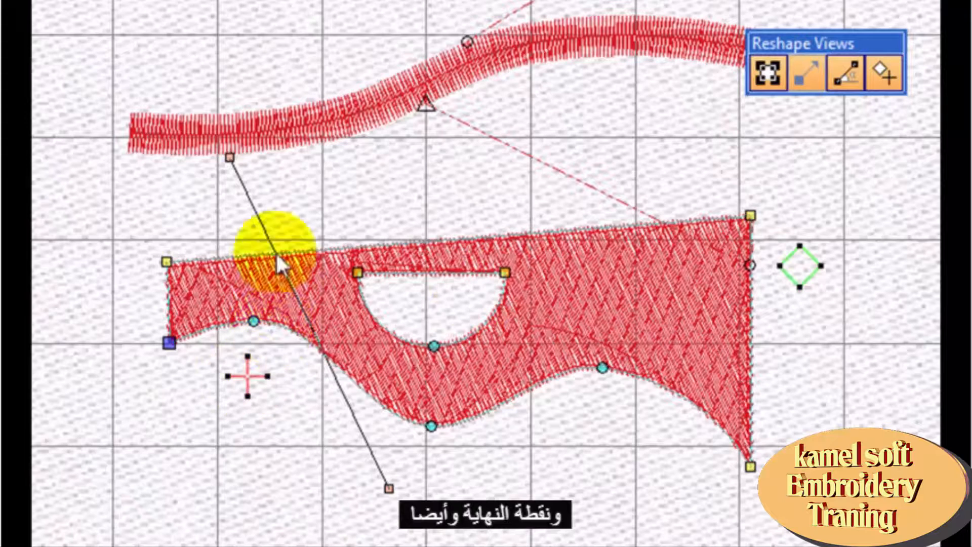
left_click_drag(231, 158, 637, 162)
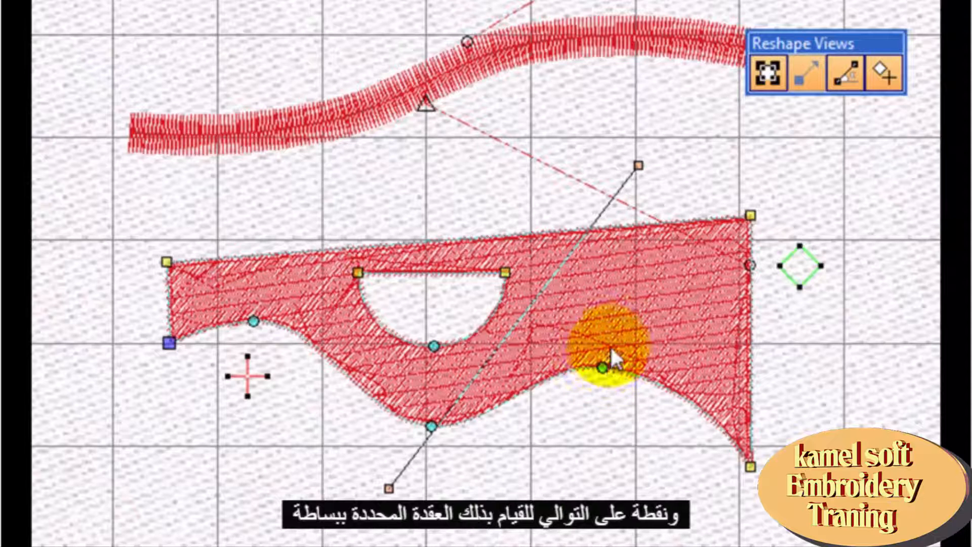
Step: Toggle the right node on the fill's lower edge between a curve point and a corner point
left_click(603, 367)
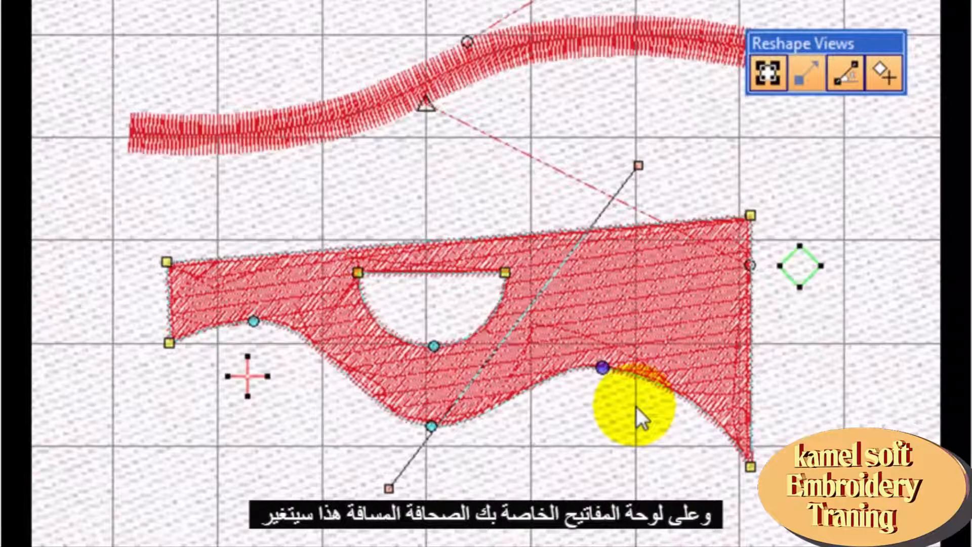
key("space")
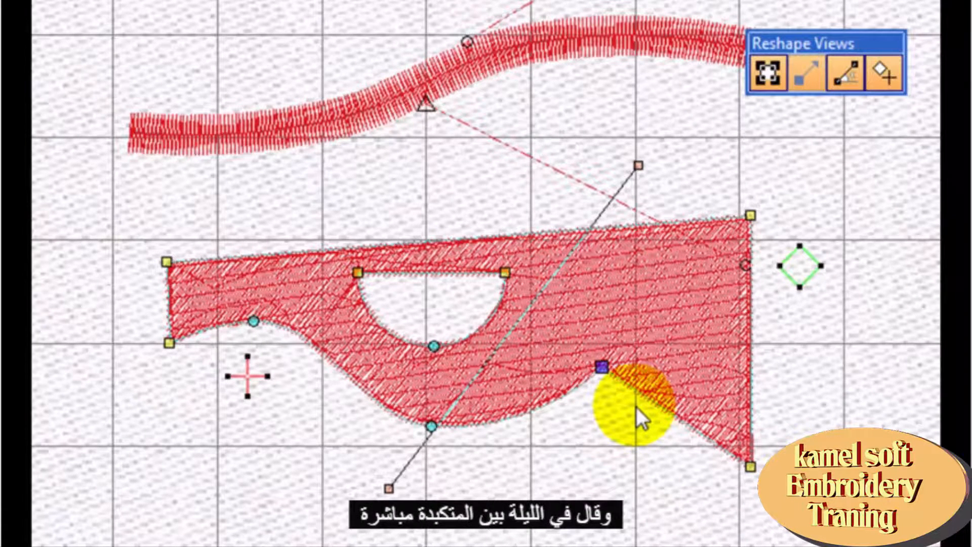
key("space")
key("space")
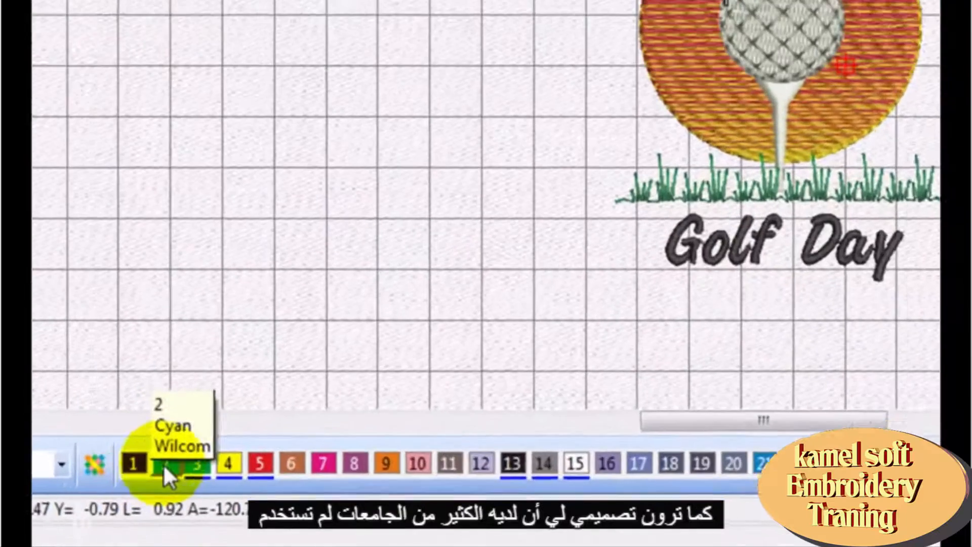
Step: Make color 3 current, remove the unused colors from the golf design's palette, and pin the Color Palette Editor open
left_click(200, 468)
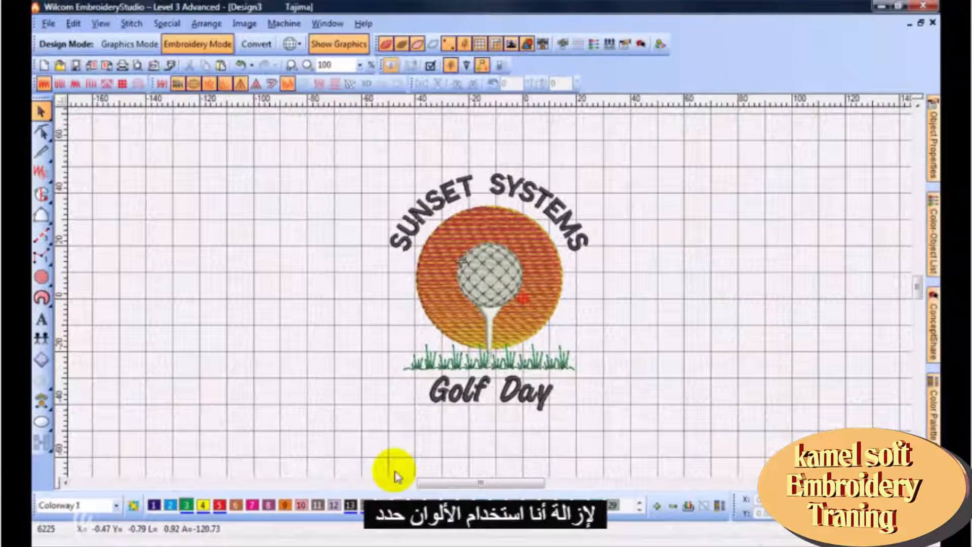
left_click(688, 506)
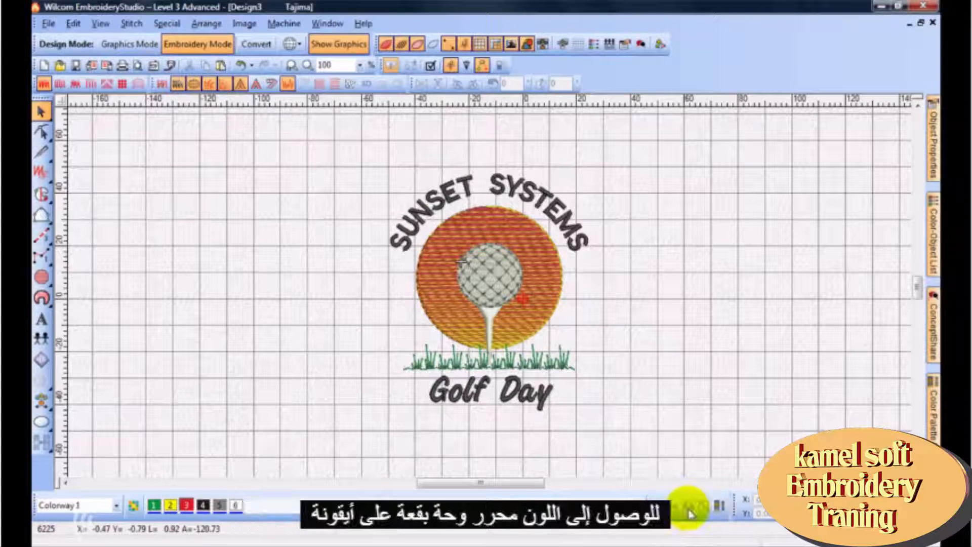
left_click(721, 513)
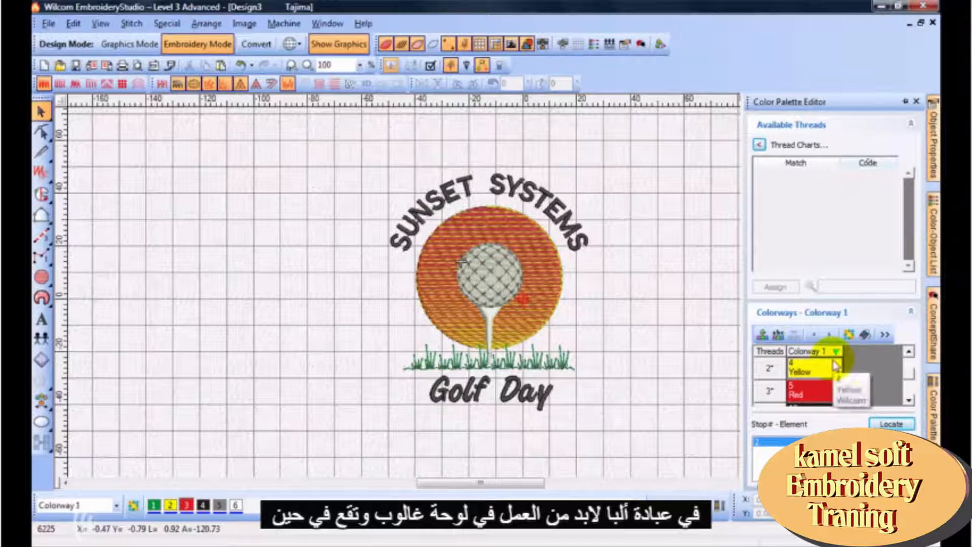
left_click(906, 104)
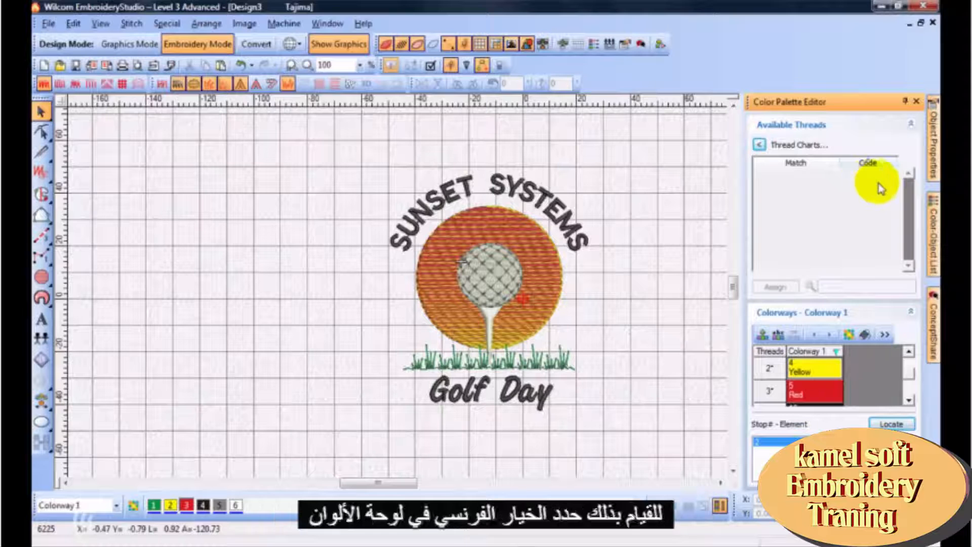
Step: Activate the Royal thread chart as the source of available threads
left_click(760, 145)
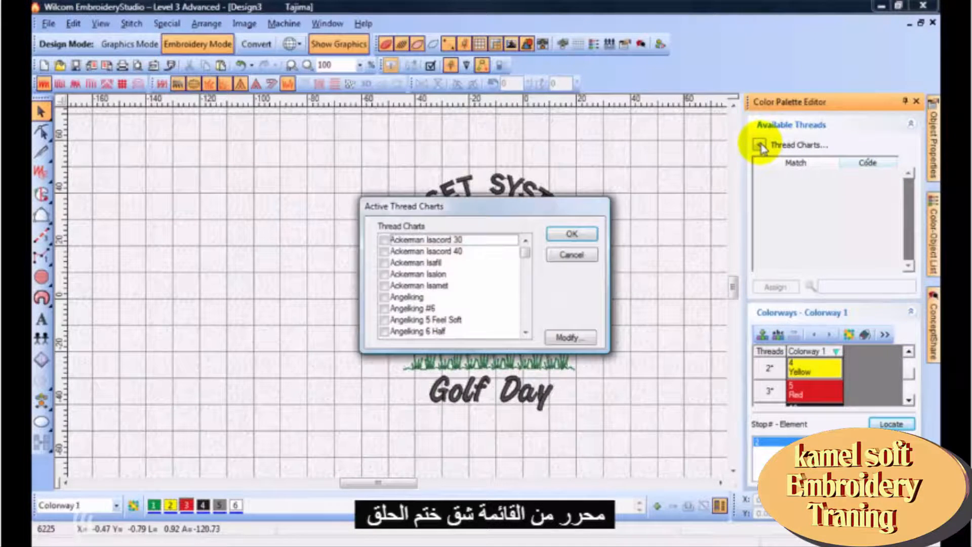
left_click_drag(522, 253, 525, 317)
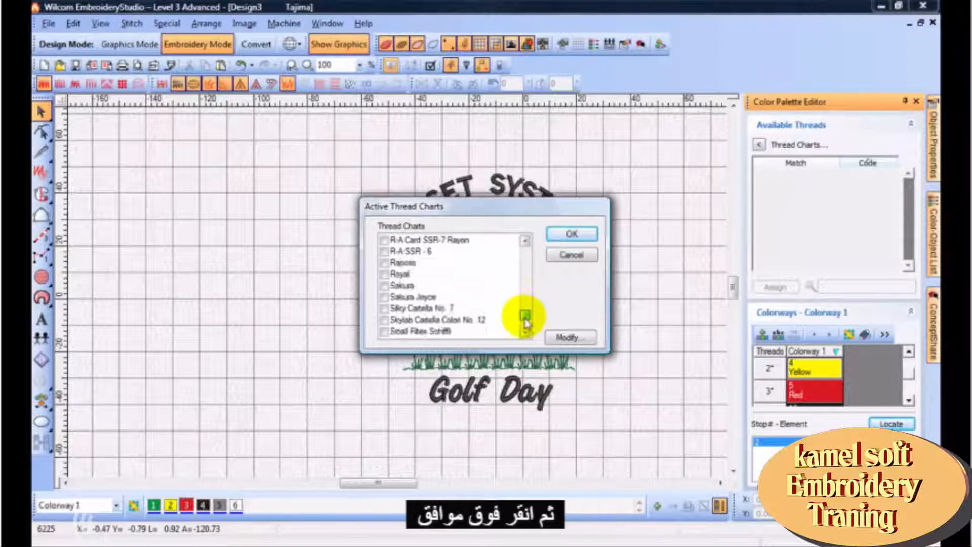
left_click(385, 273)
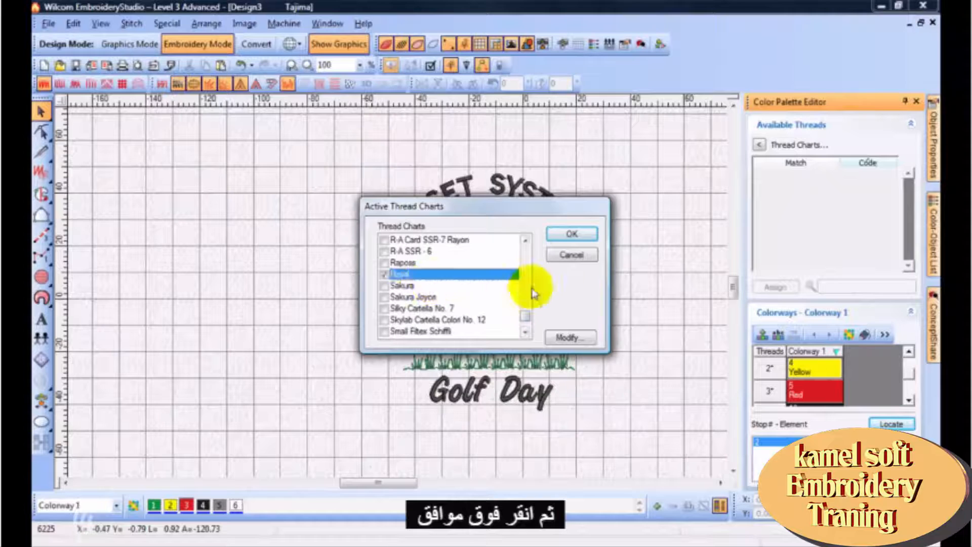
left_click(573, 235)
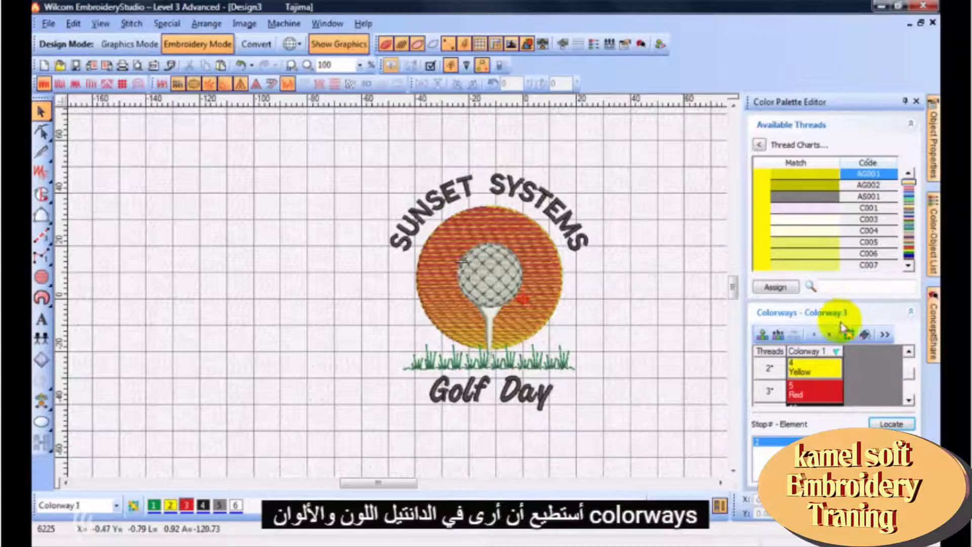
Step: Look through the background and threads listed in Colorway 1
left_click(909, 400)
left_click(909, 400)
left_click(909, 400)
left_click(909, 352)
left_click(909, 351)
left_click(909, 352)
left_click(909, 352)
left_click(909, 352)
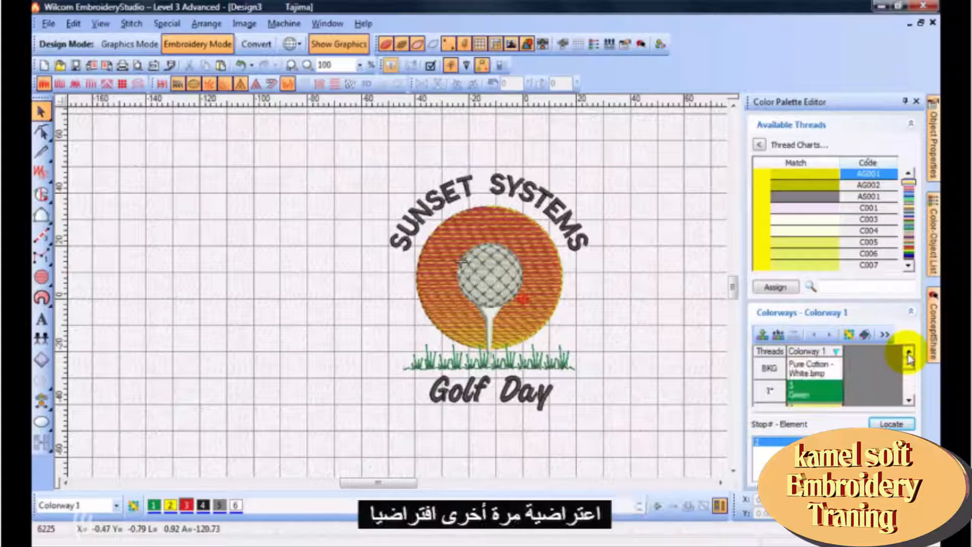
left_click(909, 400)
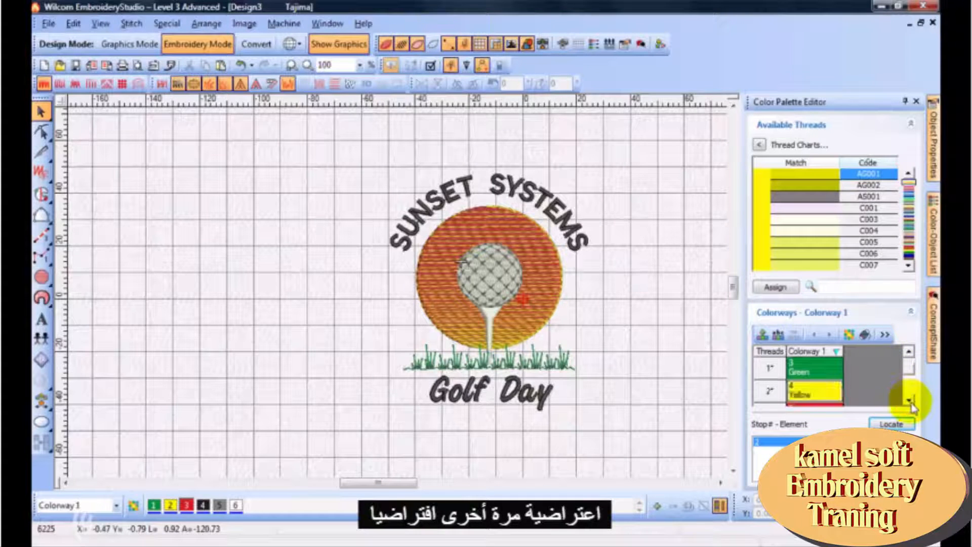
Step: Sort the available threads by closest match to the design's green and assign C420 Emerald Green to it
left_click(815, 371)
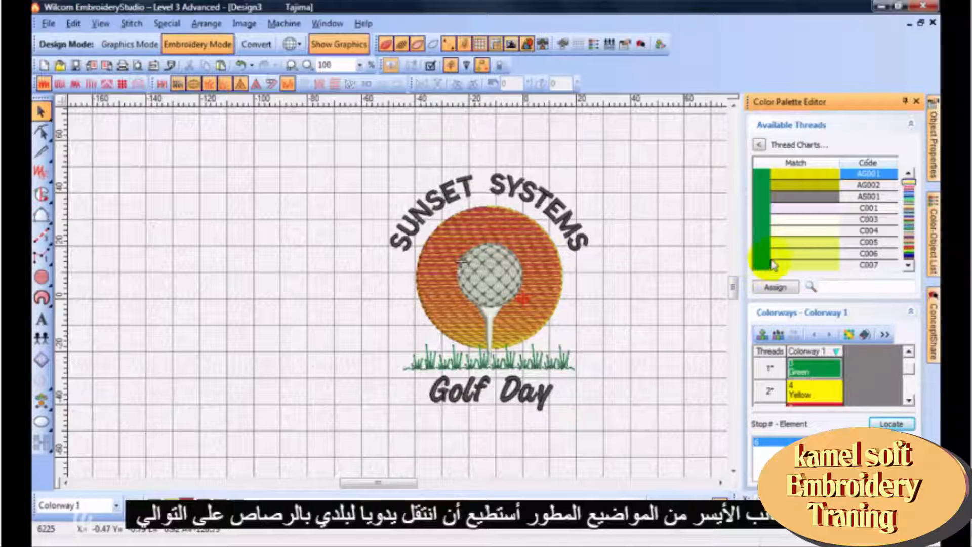
left_click(908, 181)
mouse_move(909, 182)
left_mouse_down()
mouse_move(910, 261)
mouse_move(910, 185)
left_mouse_up()
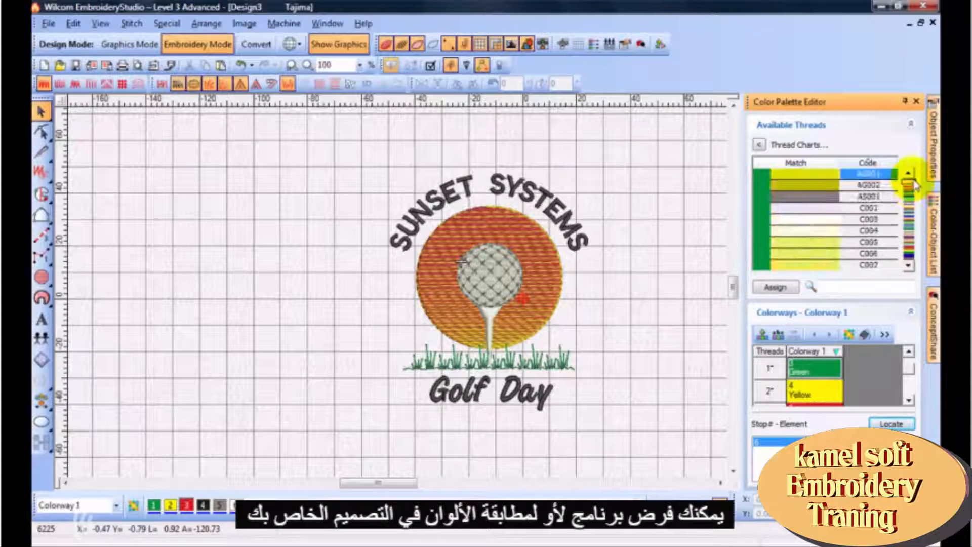
left_click(824, 287)
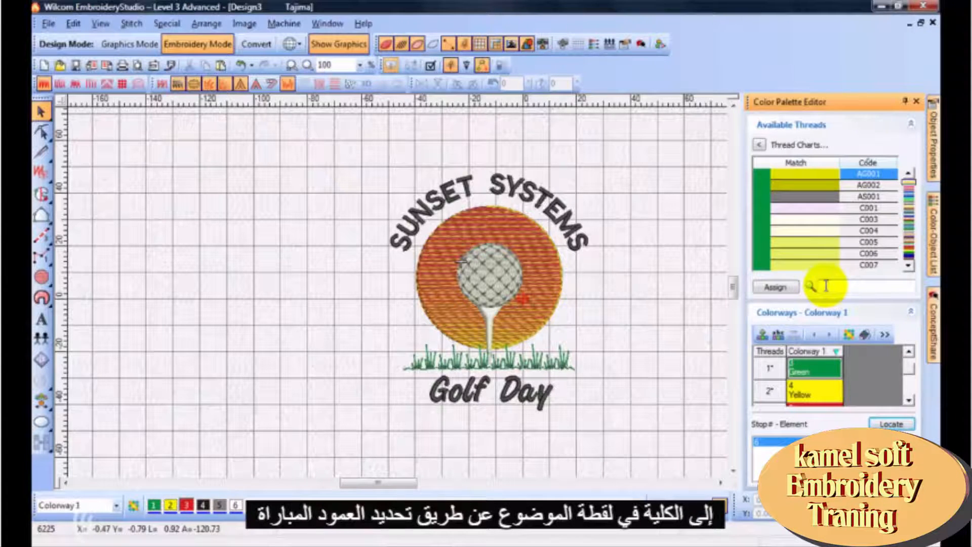
left_click(805, 171)
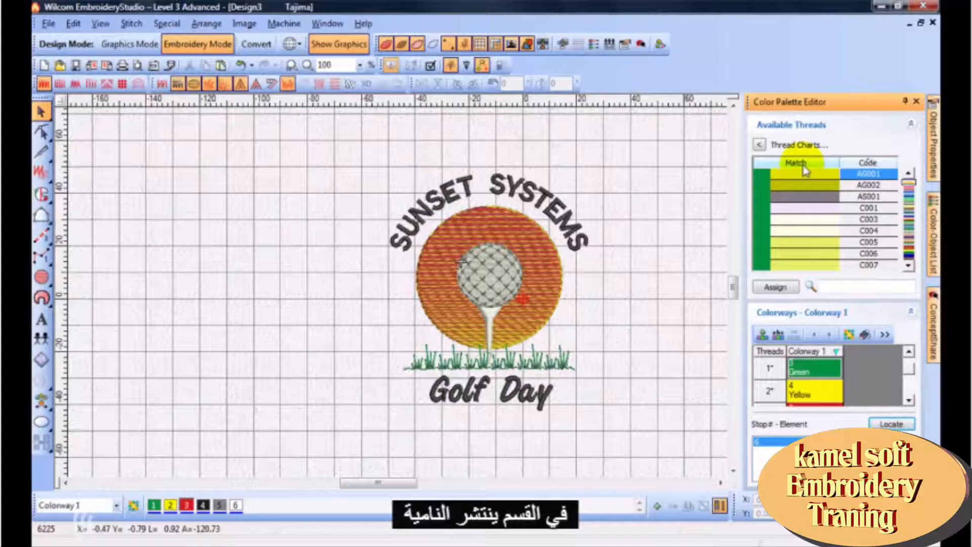
left_click(805, 171)
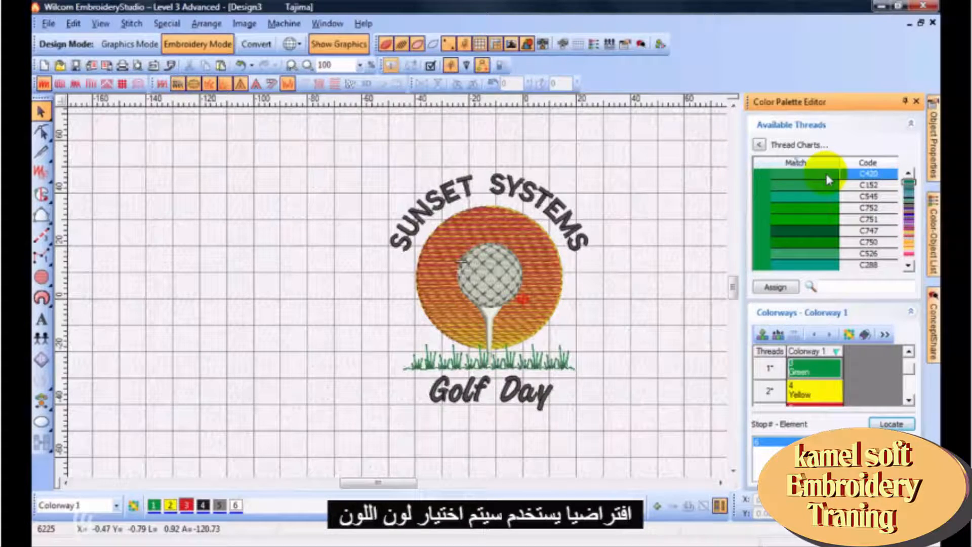
left_click(777, 289)
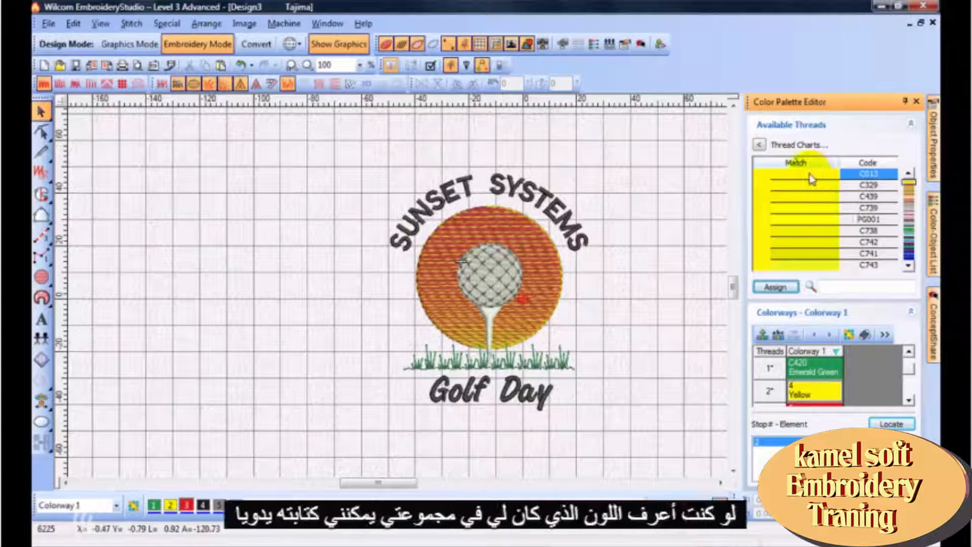
Step: Find thread code C738 and assign it to the yellow in Colorway 1
left_click(825, 286)
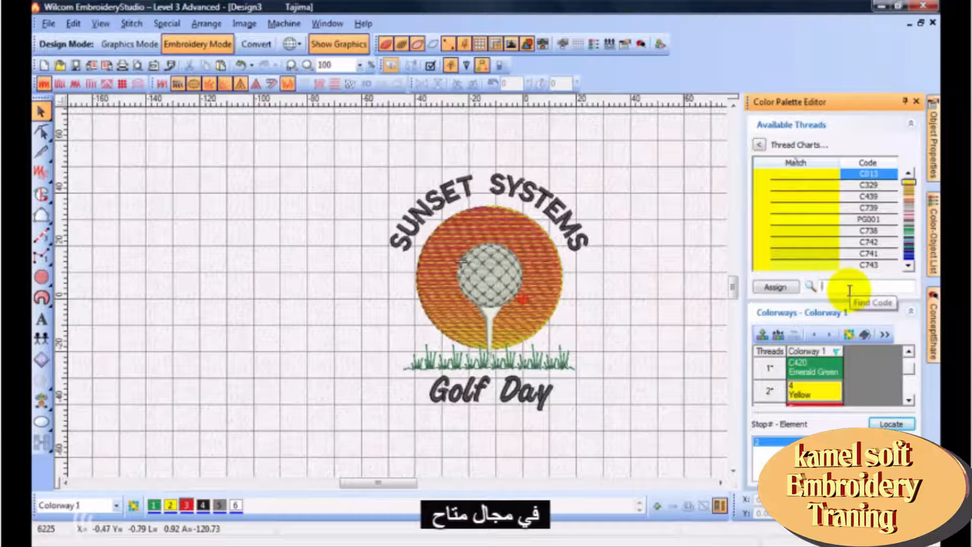
type("C7")
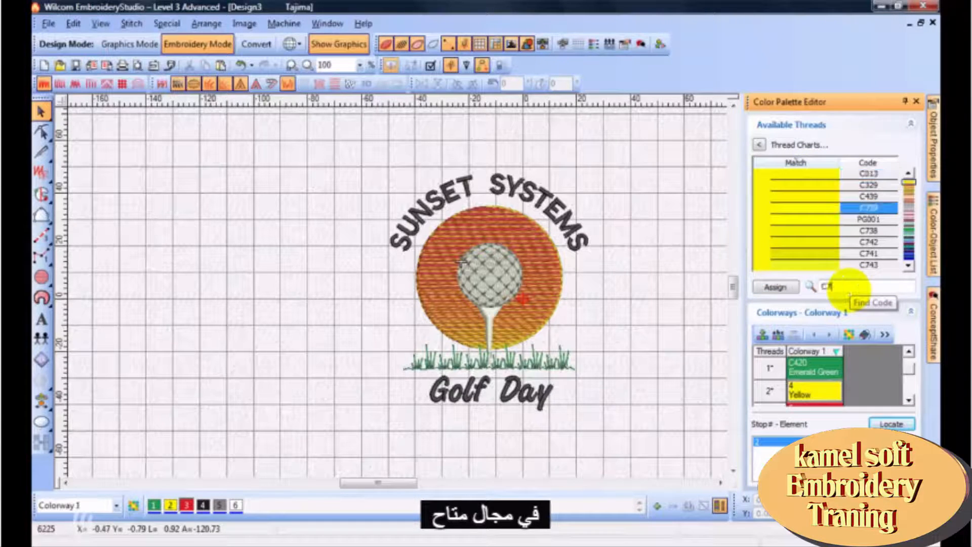
type("38")
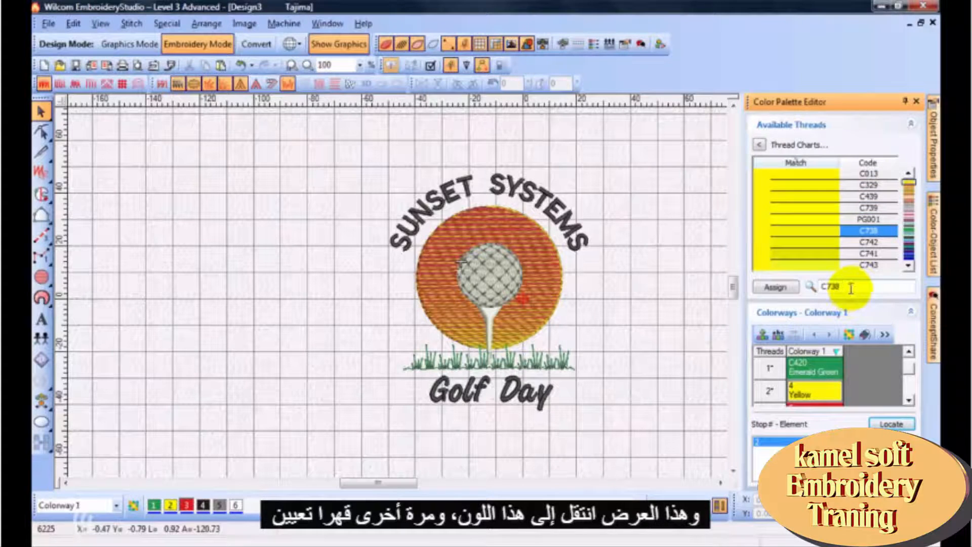
left_click(778, 291)
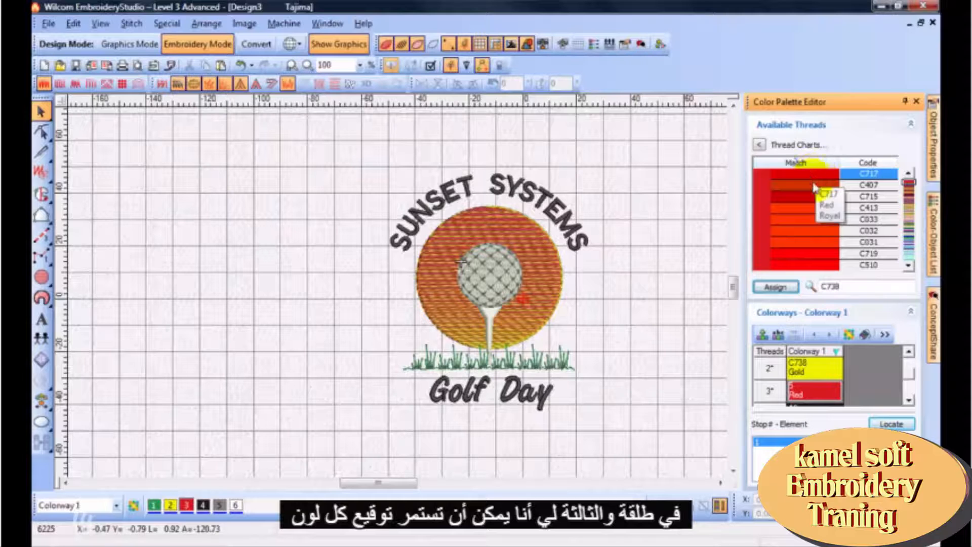
Step: Assign the closest Royal thread matches to the colorway's remaining colors, from red through white
left_click(777, 287)
left_click(776, 287)
left_click(783, 293)
left_click(783, 292)
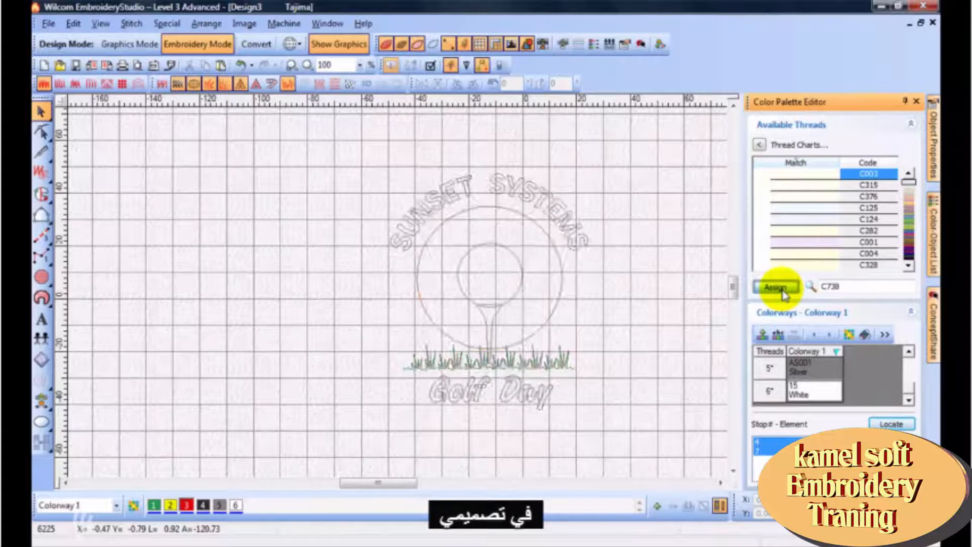
left_click(783, 293)
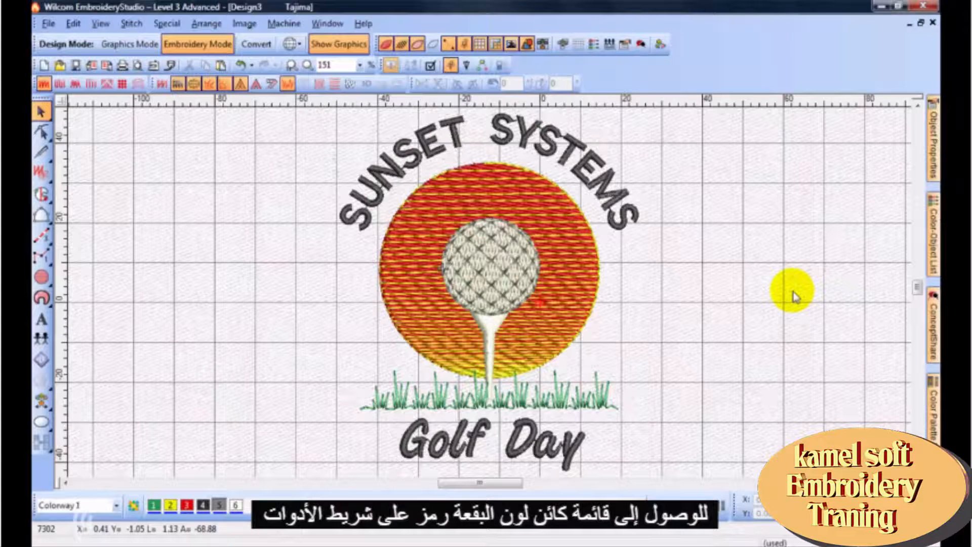
Step: Open the Color-Object List and go through the golf design's color blocks and objects in stitching sequence
left_click(594, 44)
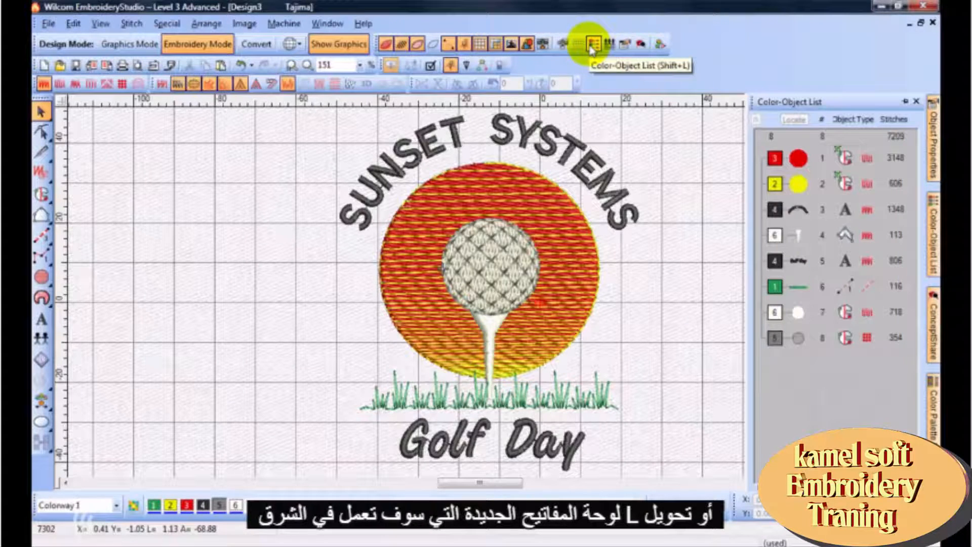
left_click(593, 45)
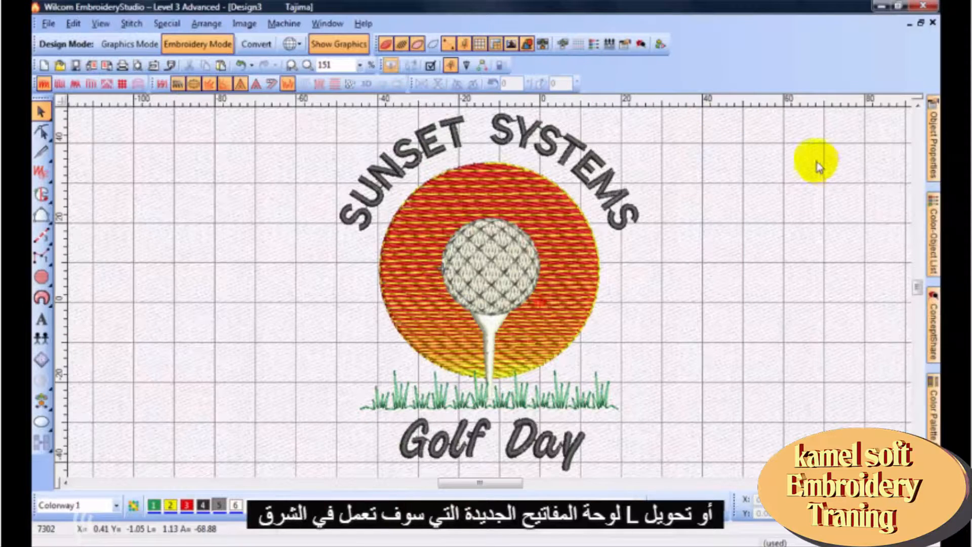
left_click(594, 45)
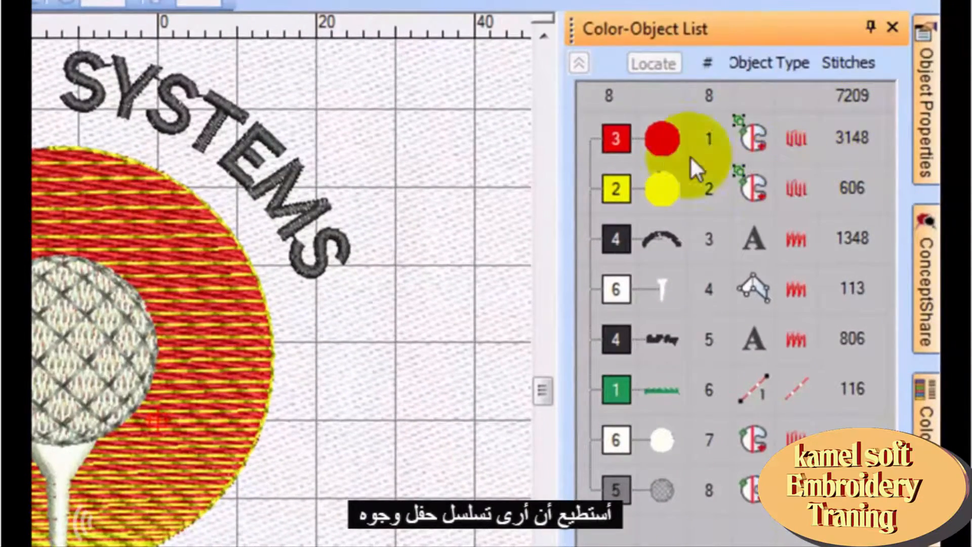
left_click(661, 144)
left_click(628, 241)
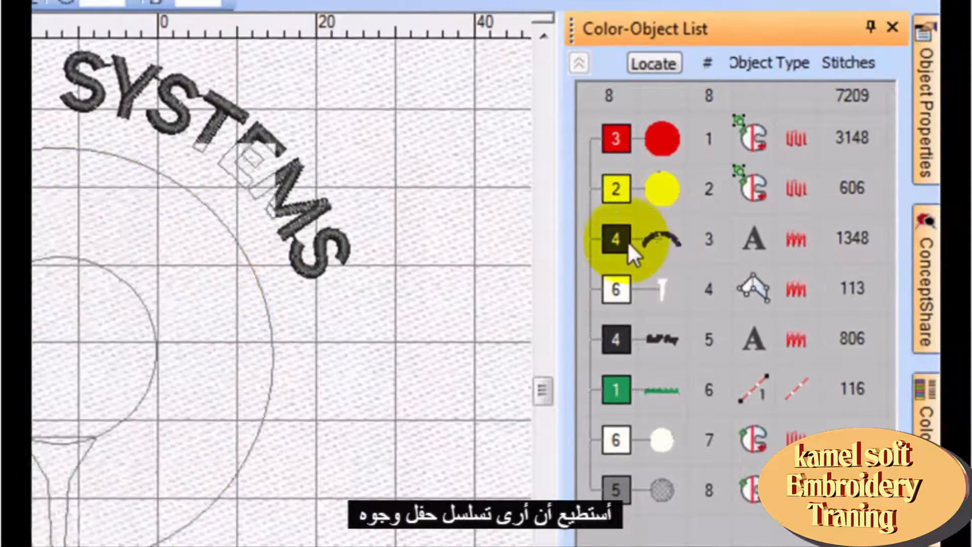
left_click(620, 287)
left_click(621, 344)
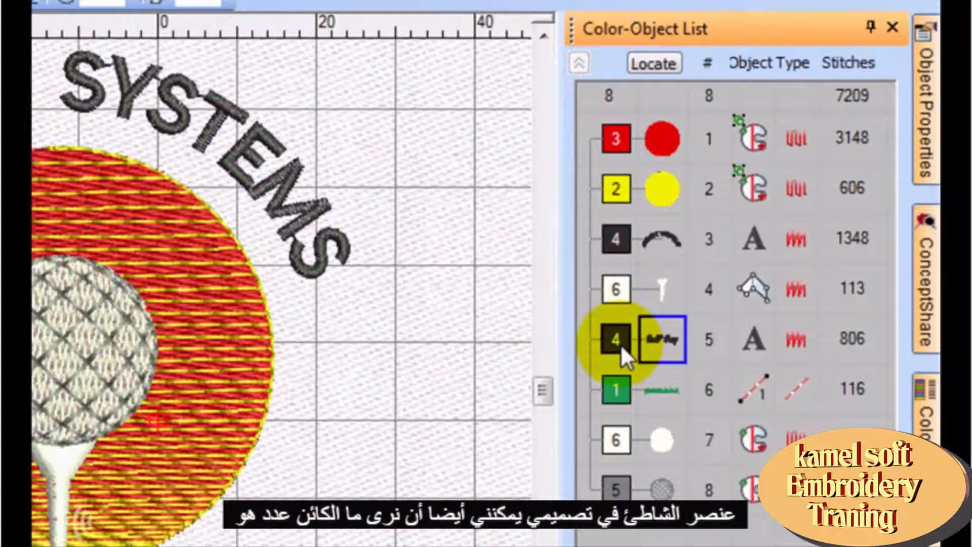
left_click(620, 392)
left_click(618, 455)
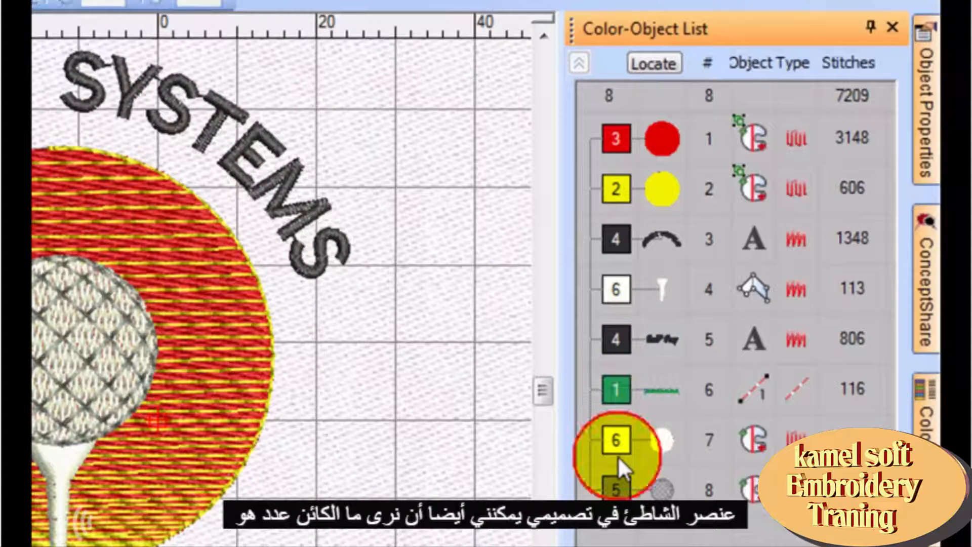
left_click(615, 486)
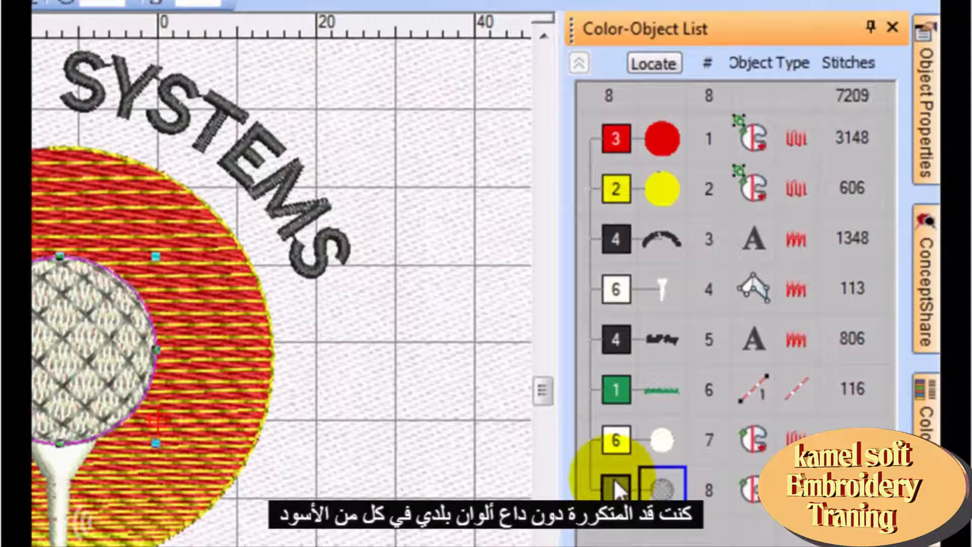
Step: Examine the repeated color changes by selecting both black lettering blocks and the white tee block in turn
left_click(618, 243)
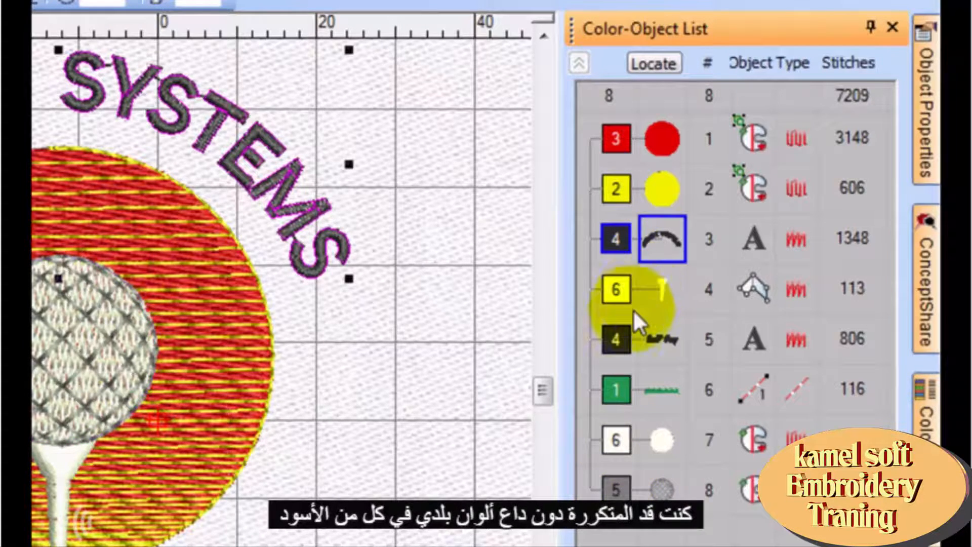
left_click(617, 334)
left_click(613, 292)
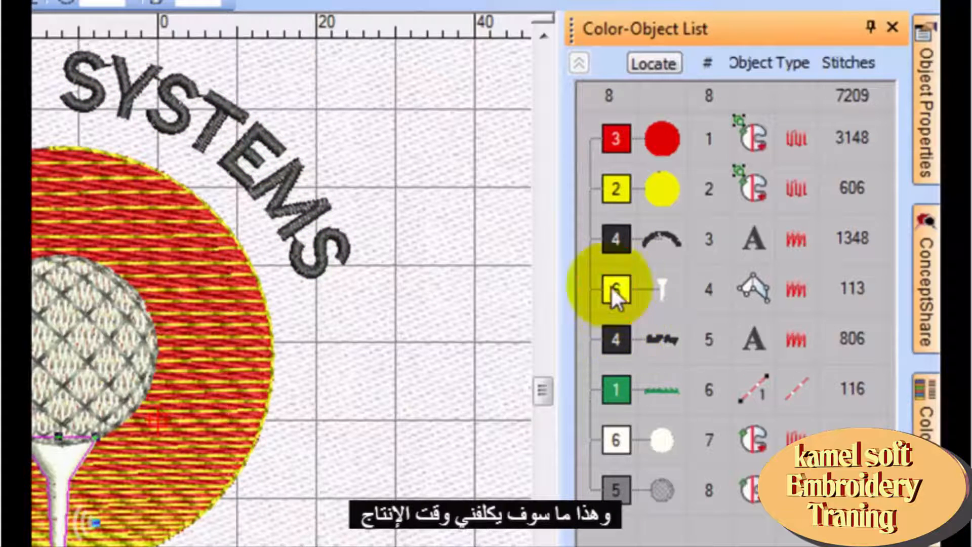
Step: Move the white golf ball directly after the white tee in the sequence and check the combined white block
left_click(612, 442)
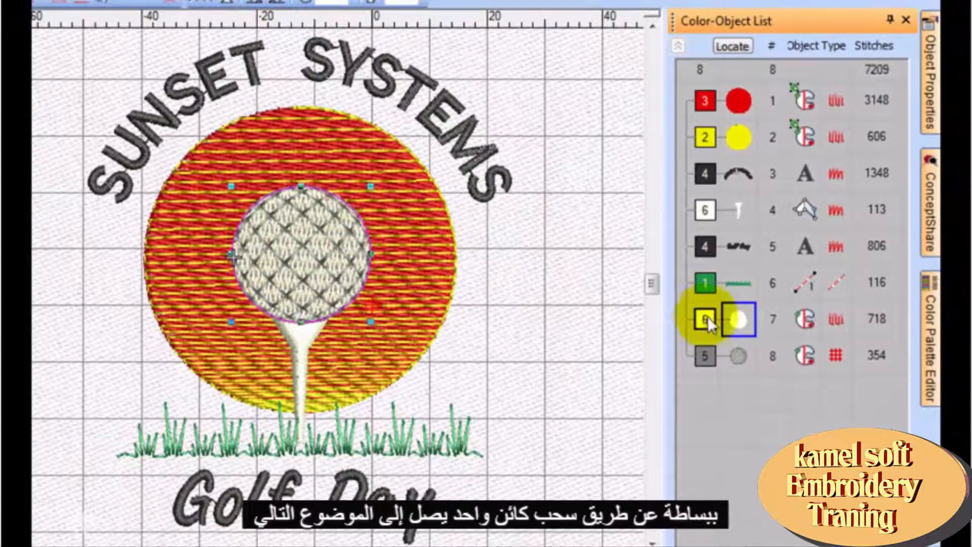
left_click_drag(740, 322, 737, 225)
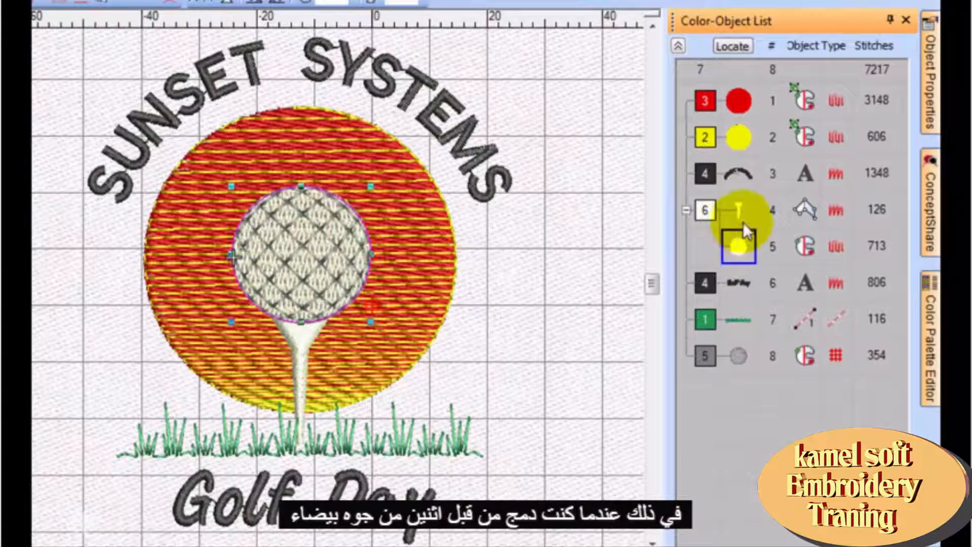
left_click(706, 209)
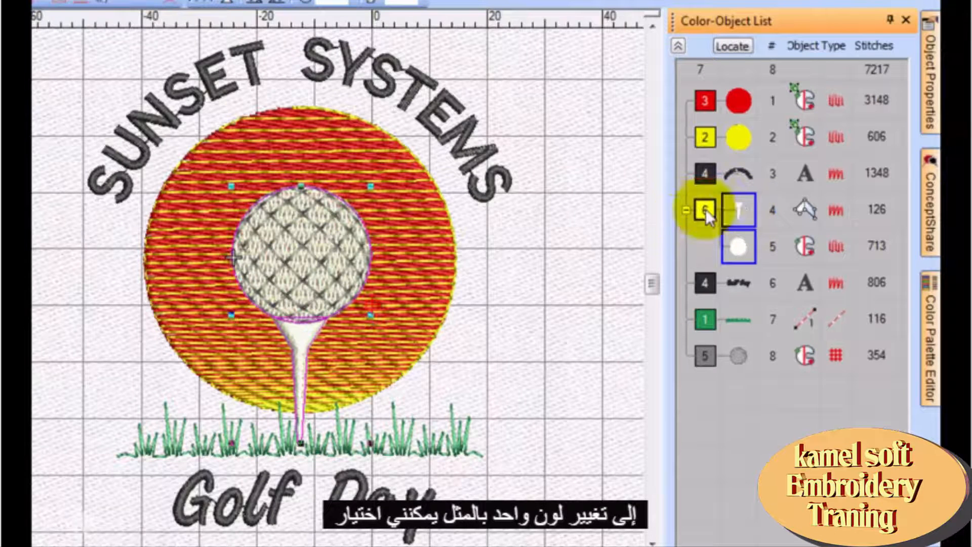
left_click(685, 211)
left_click(685, 210)
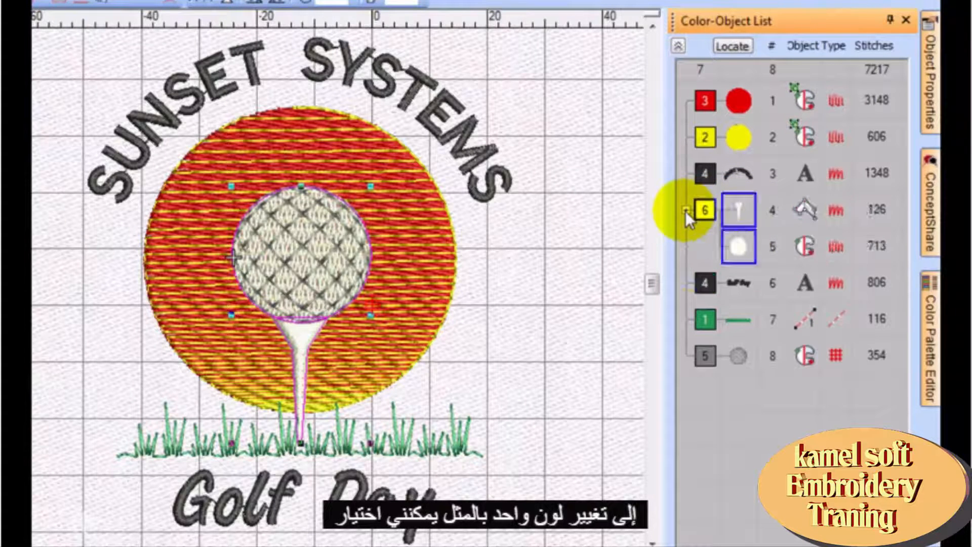
left_click(736, 247)
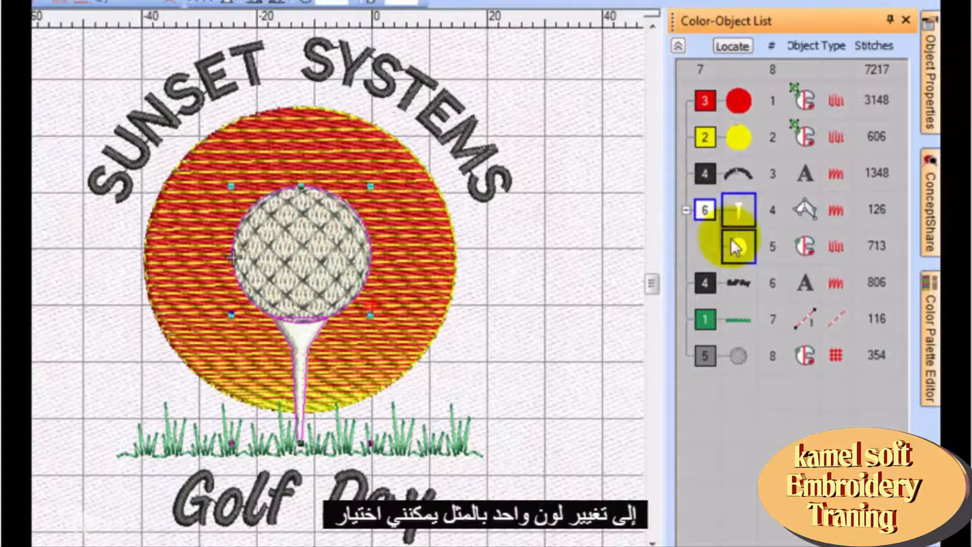
Step: Move the black Golf Day lettering block directly after the black arched lettering in the sequence
left_click(708, 284)
left_click_drag(707, 286, 704, 187)
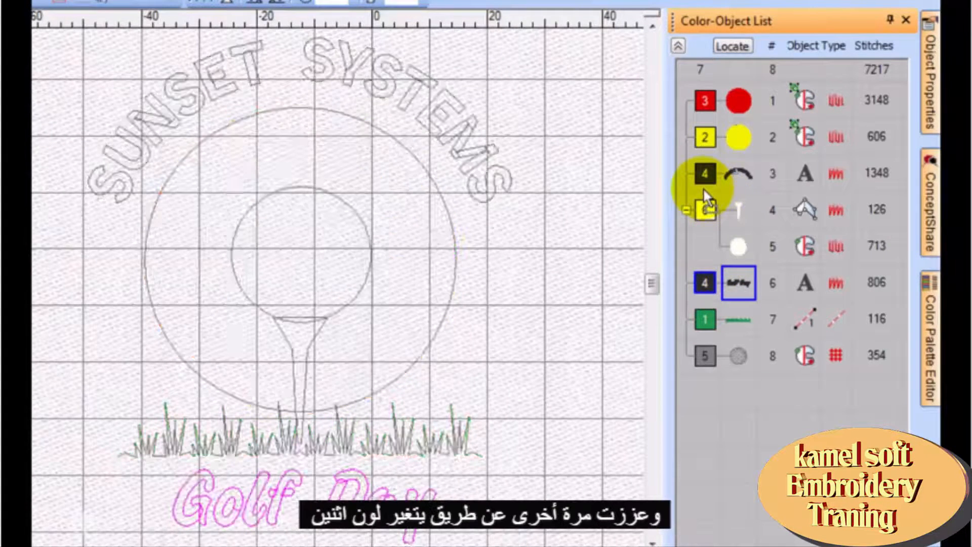
left_click(686, 174)
left_click(686, 173)
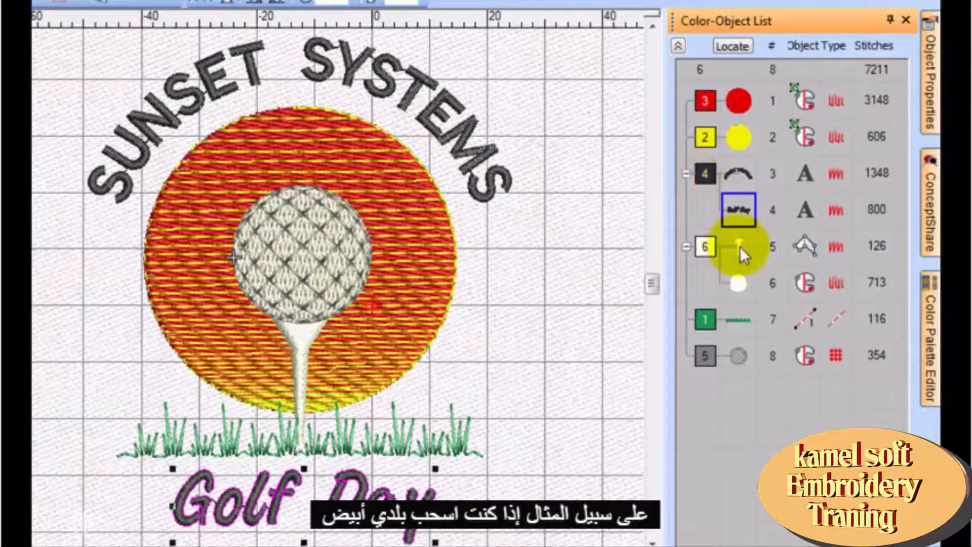
Step: Move the white block with the tee and ball to the start of the stitching sequence
left_click_drag(708, 247, 703, 83)
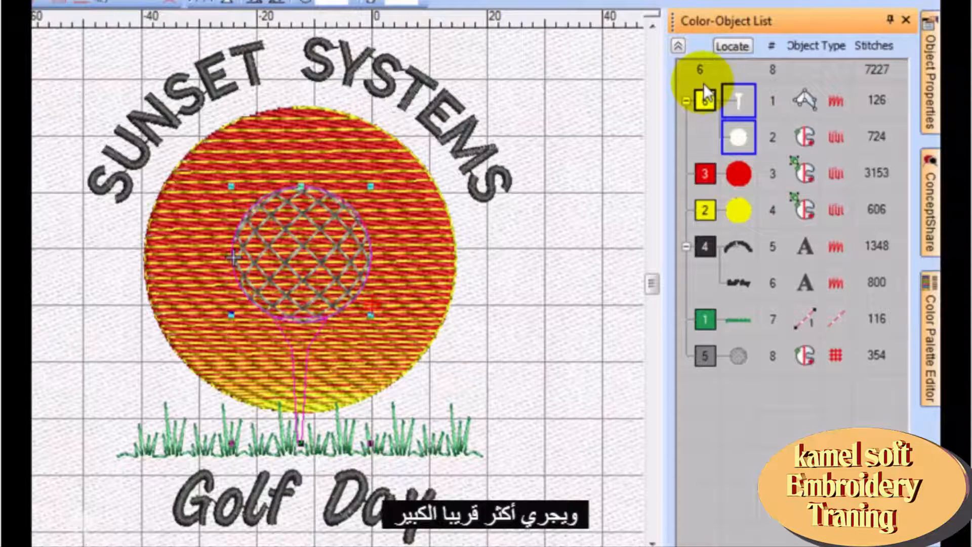
Step: Move the white block with the tee and ball back to directly after the black lettering, before the green grass, in the sequence
left_click(738, 173)
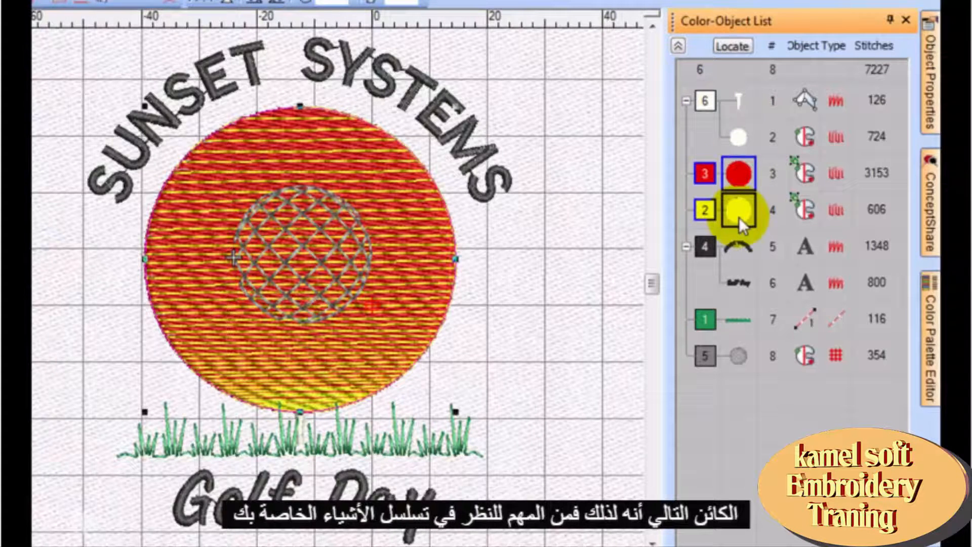
left_click(704, 99)
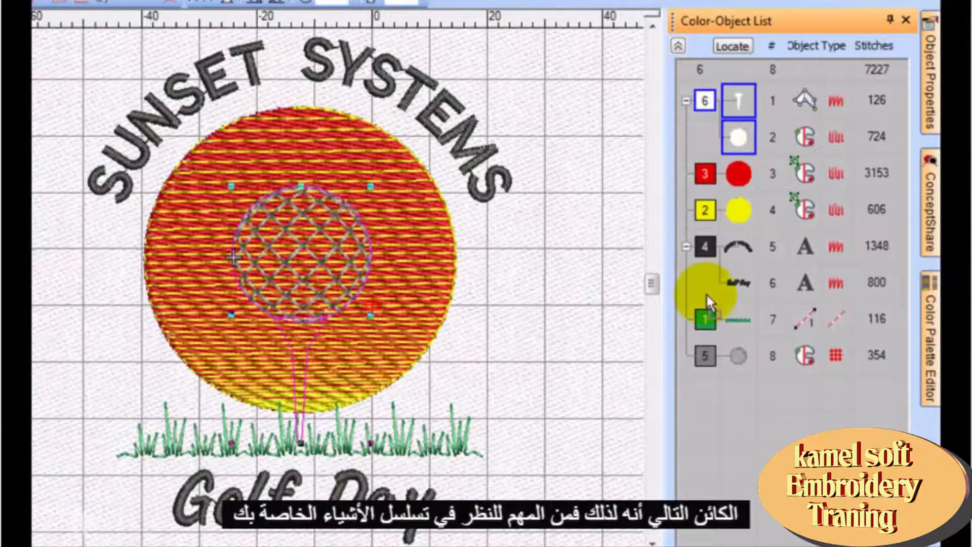
left_click_drag(706, 300, 707, 301)
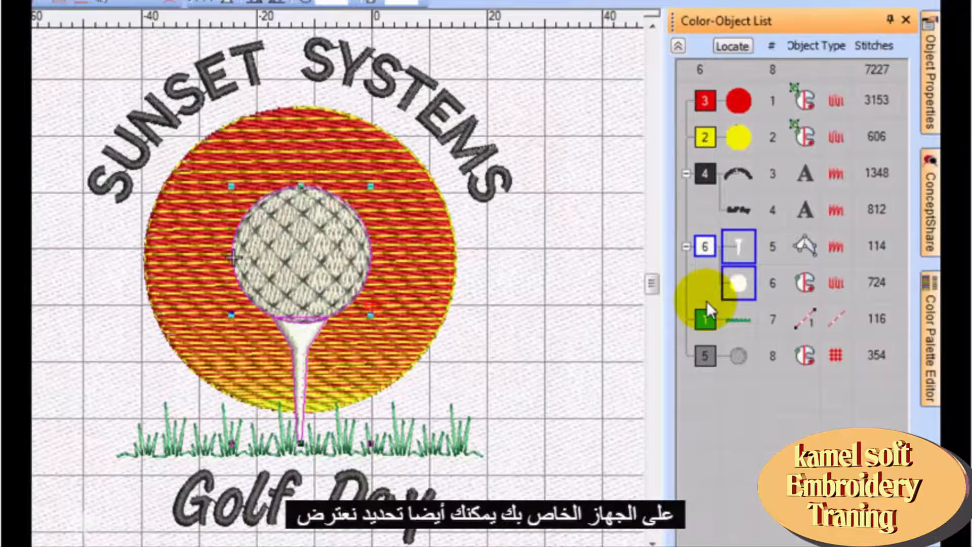
left_click(609, 281)
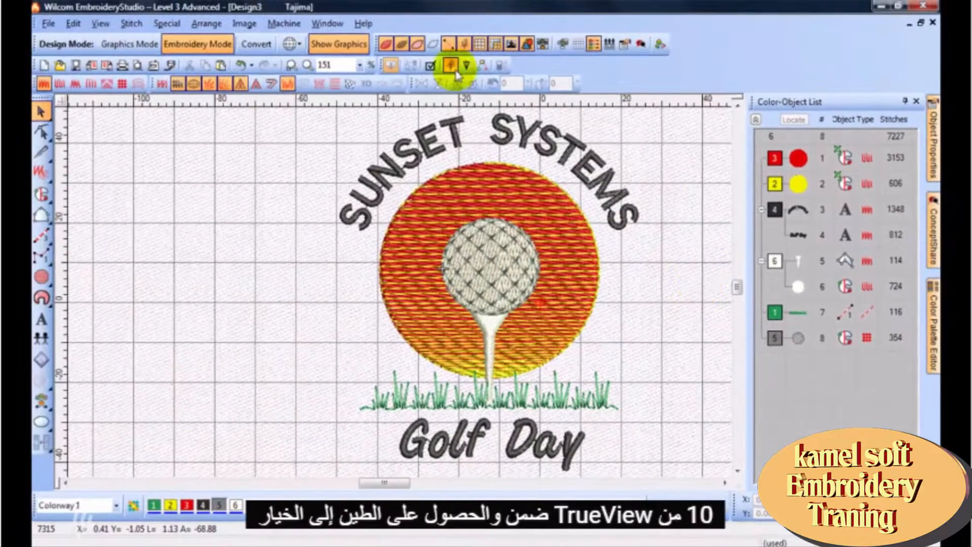
Step: Turn off TrueView and preview the stitch-out with Slow Redraw, starting at 16 stitches per second and raising the speed to 1005
left_click(386, 44)
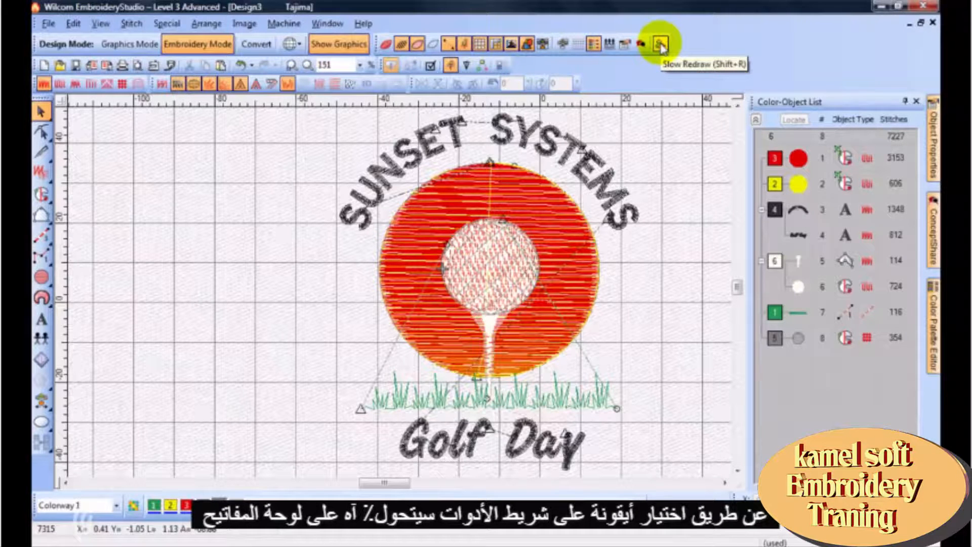
left_click(661, 45)
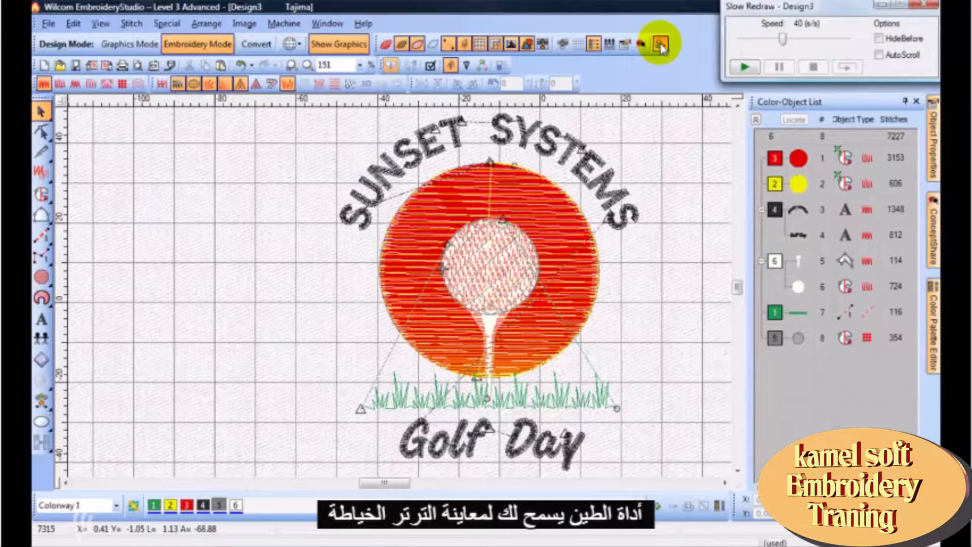
left_click_drag(805, 13, 768, 156)
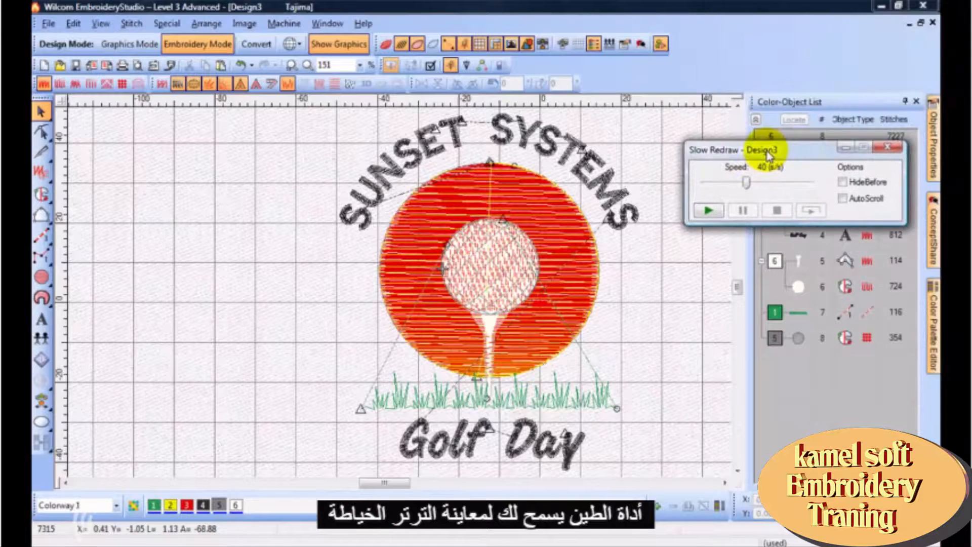
left_click_drag(738, 187, 719, 184)
left_click(708, 210)
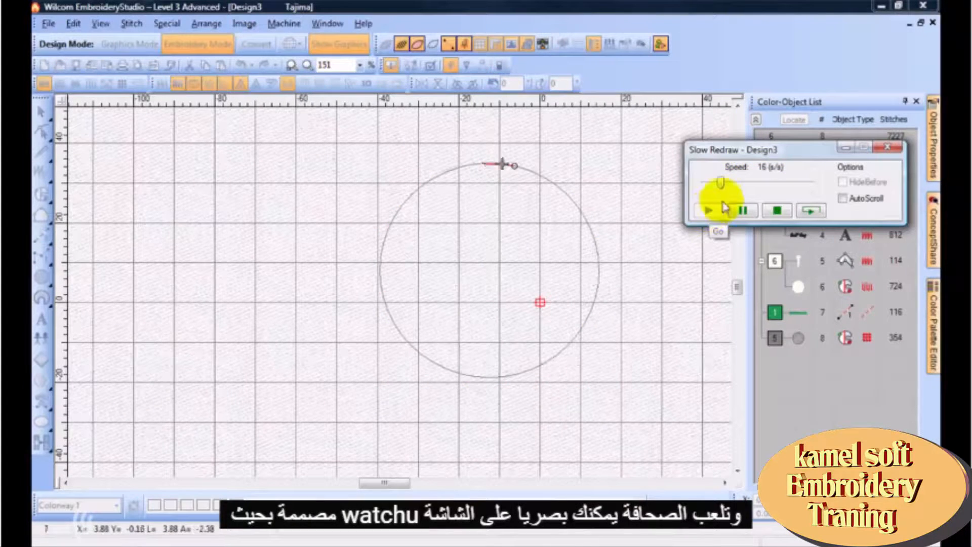
left_click_drag(720, 183, 793, 187)
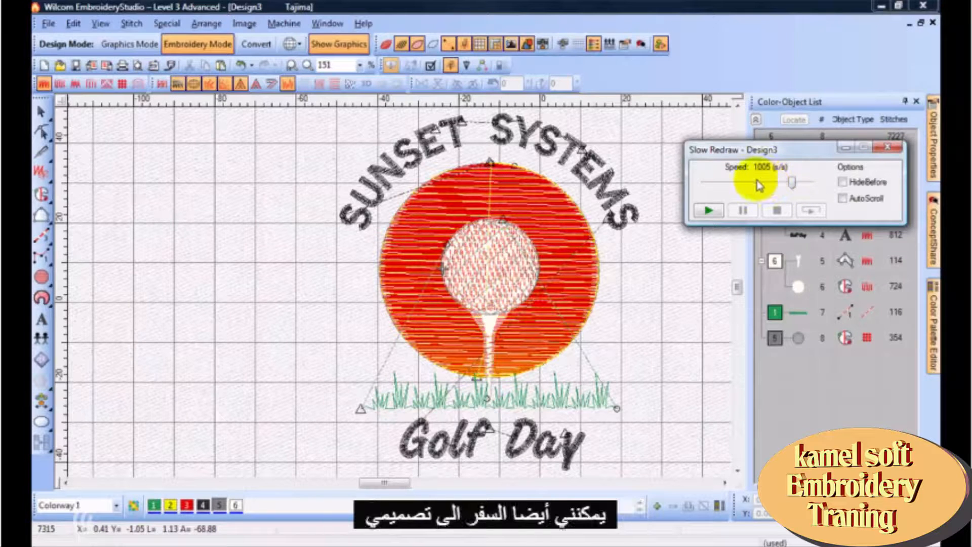
left_click(885, 150)
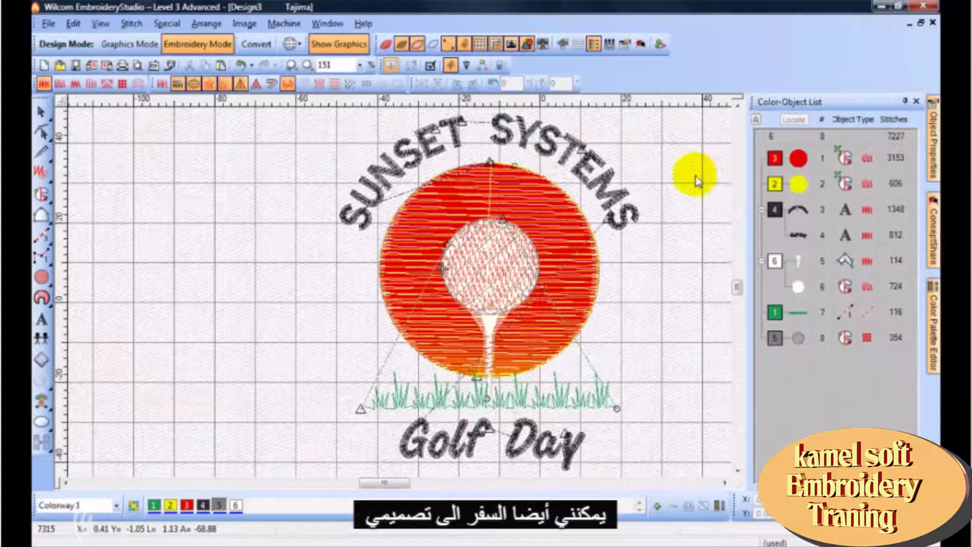
Step: Travel through the stitching to the start of the design and back to its end
left_click(52, 415)
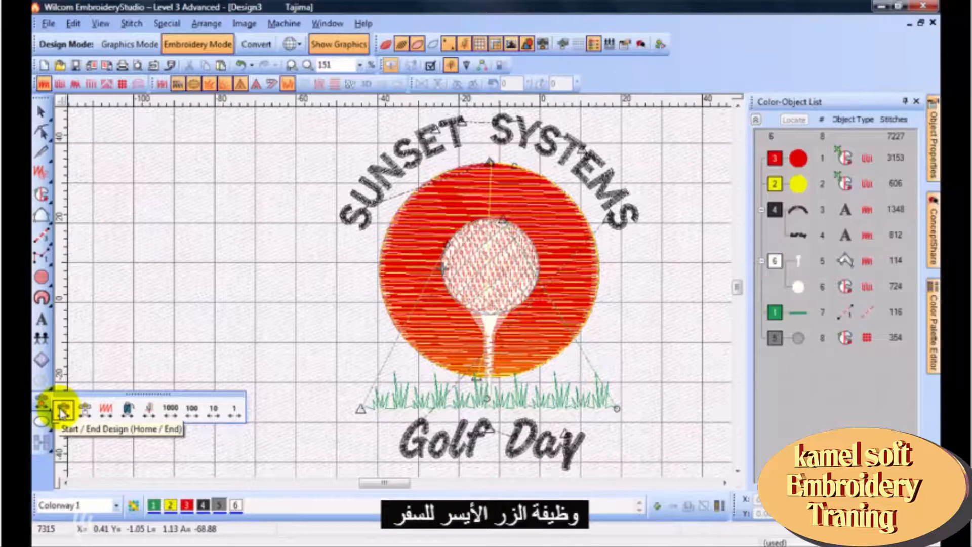
left_click(64, 411)
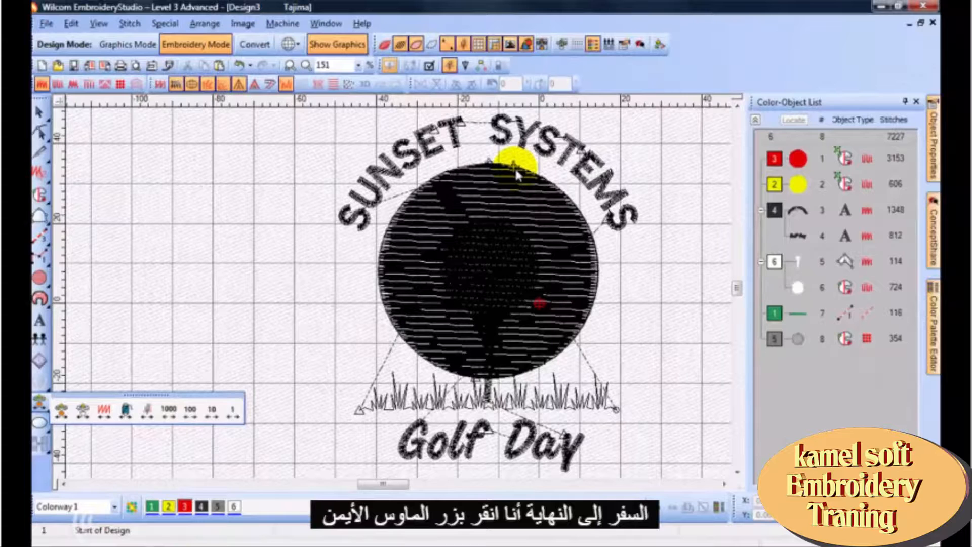
left_click(61, 415)
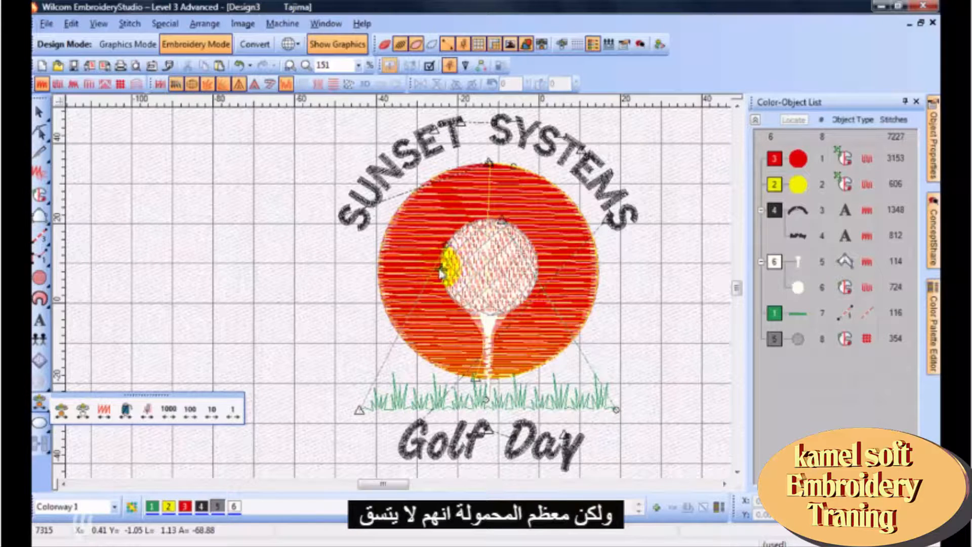
Step: Turn on Auto Start and End, try the corner positions, and set the start and end point to the design's center
left_click_drag(440, 273, 490, 290)
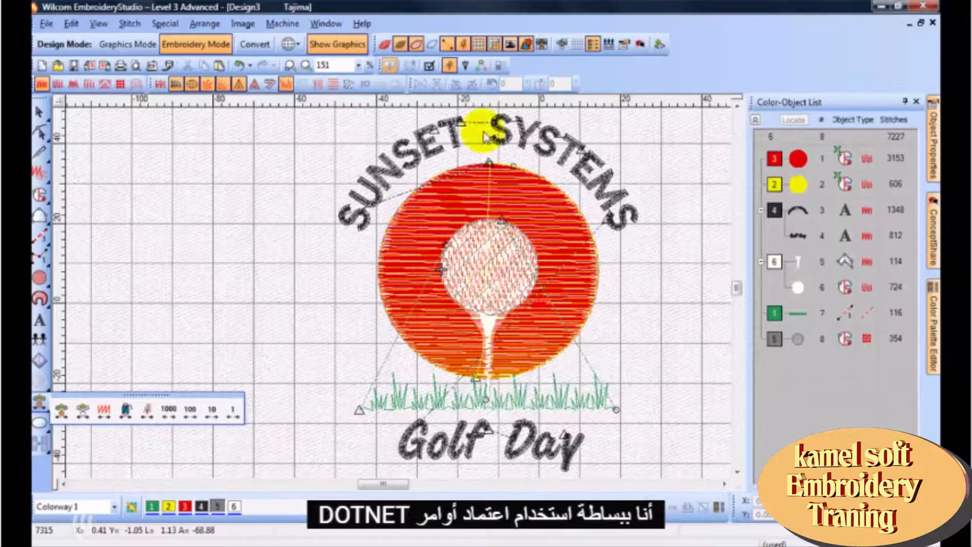
left_click(481, 66)
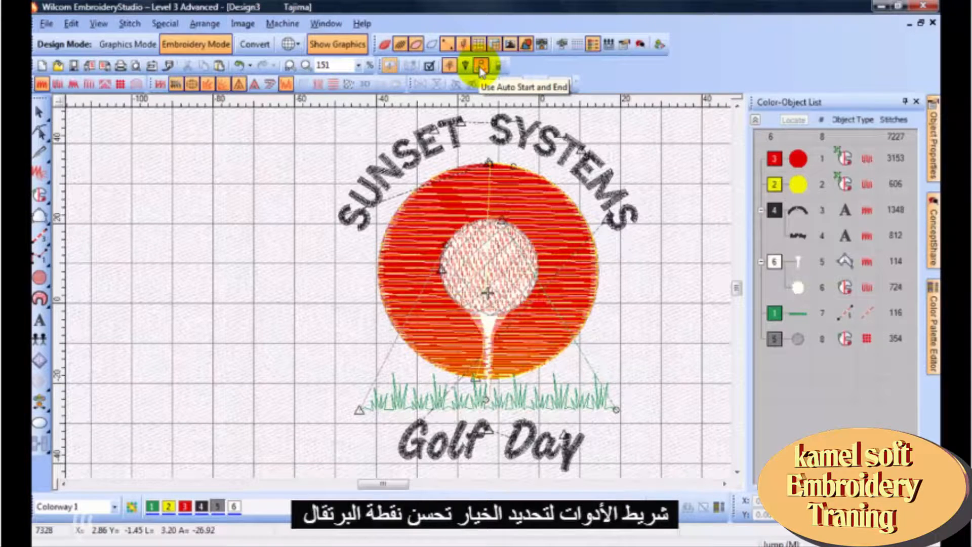
right_click(481, 68)
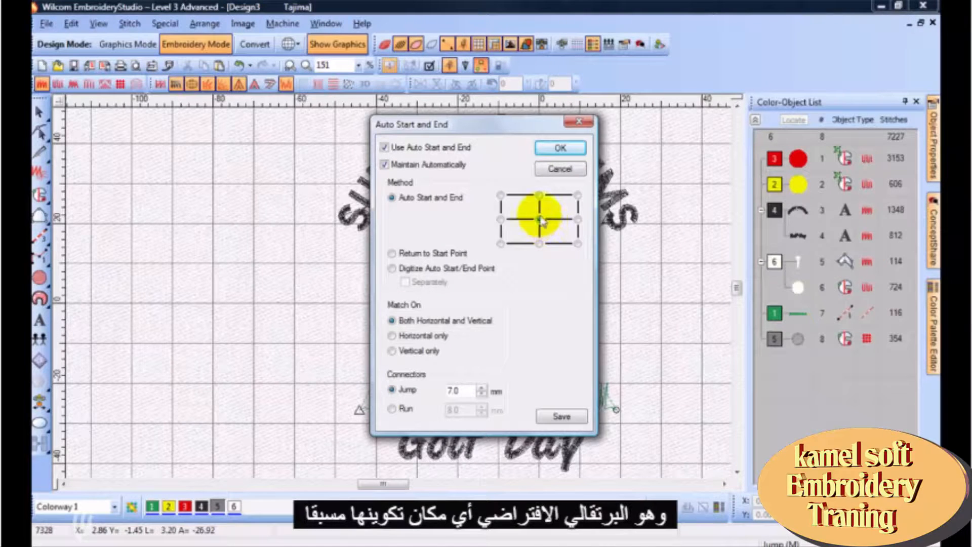
left_click(501, 196)
left_click(500, 243)
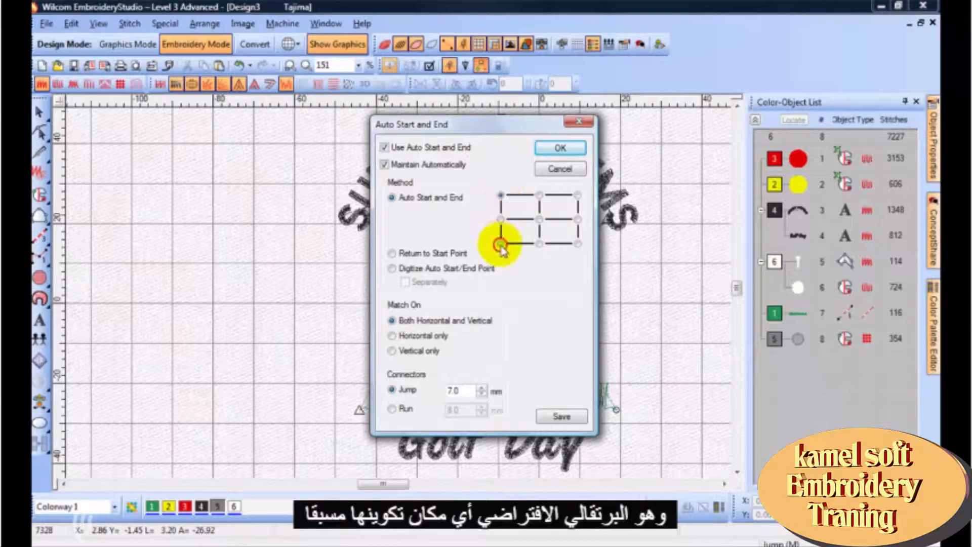
left_click(577, 195)
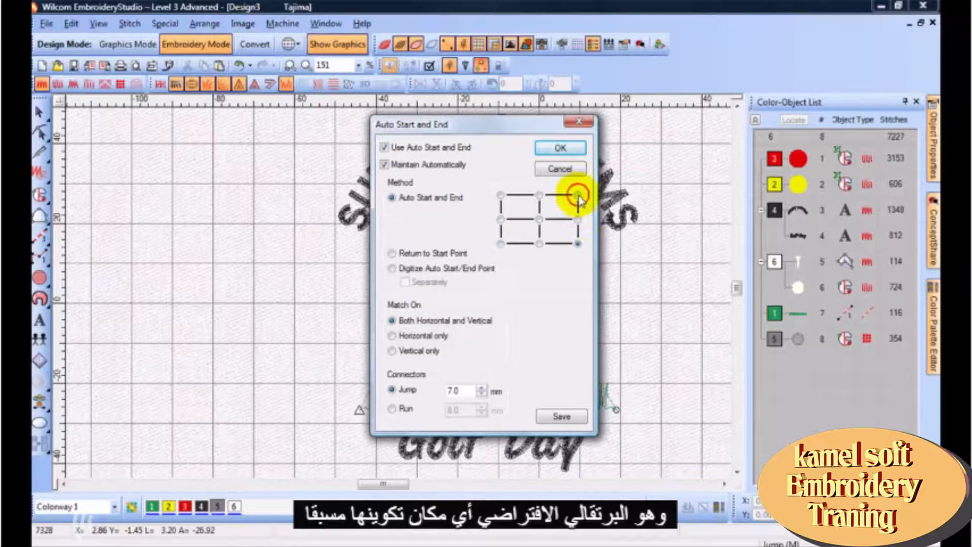
left_click(540, 220)
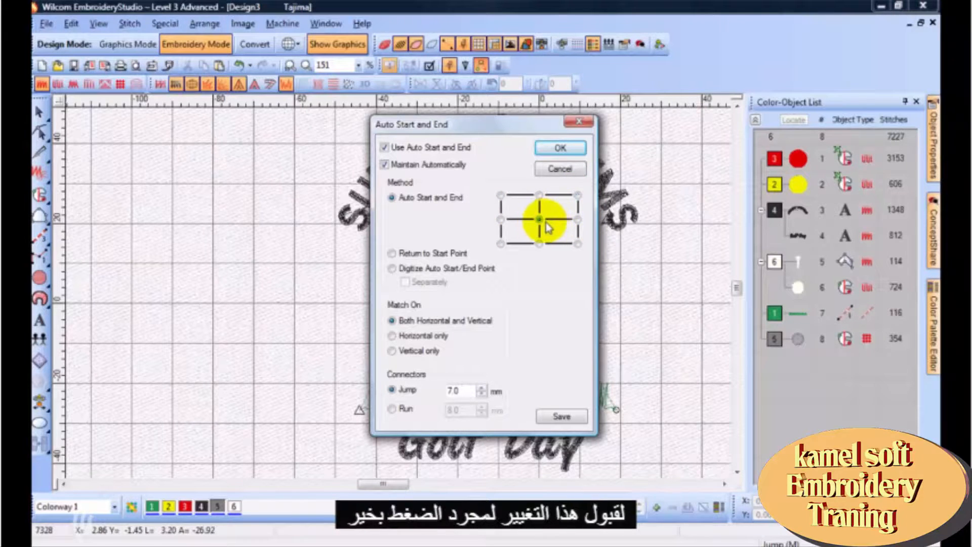
left_click(561, 149)
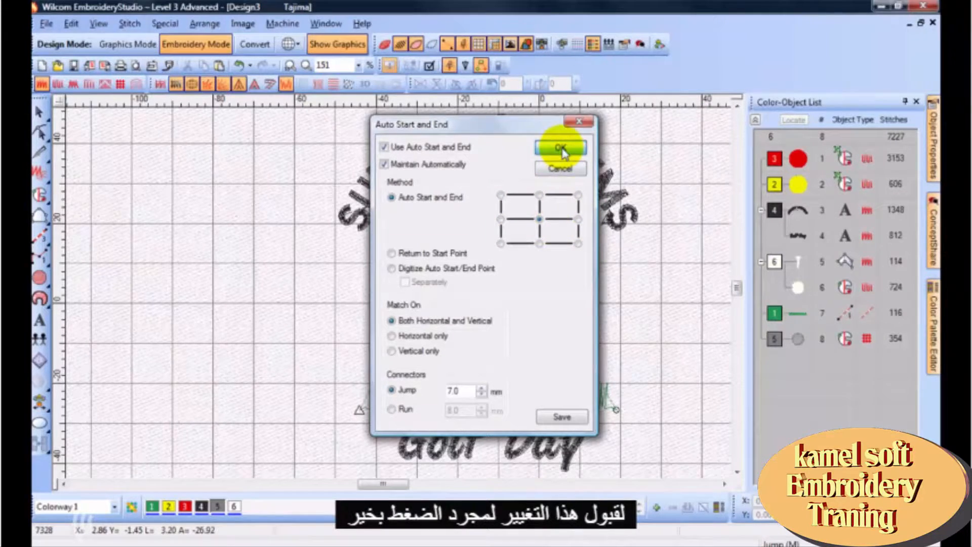
Step: Check the centered start point by replaying the stitch-out in Slow Redraw at 5 stitches per second, and raise the speed to finish it
left_click(661, 45)
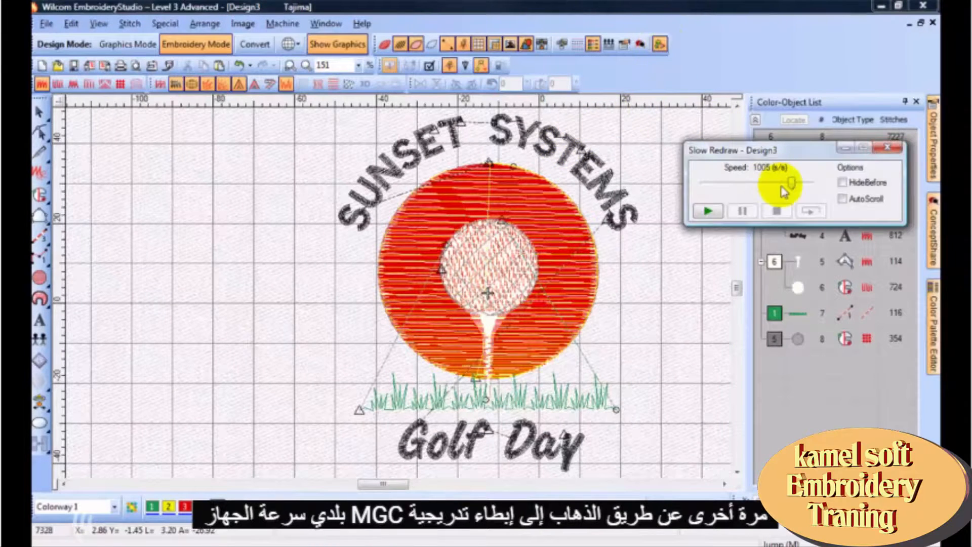
left_click_drag(793, 184, 707, 183)
left_click(709, 211)
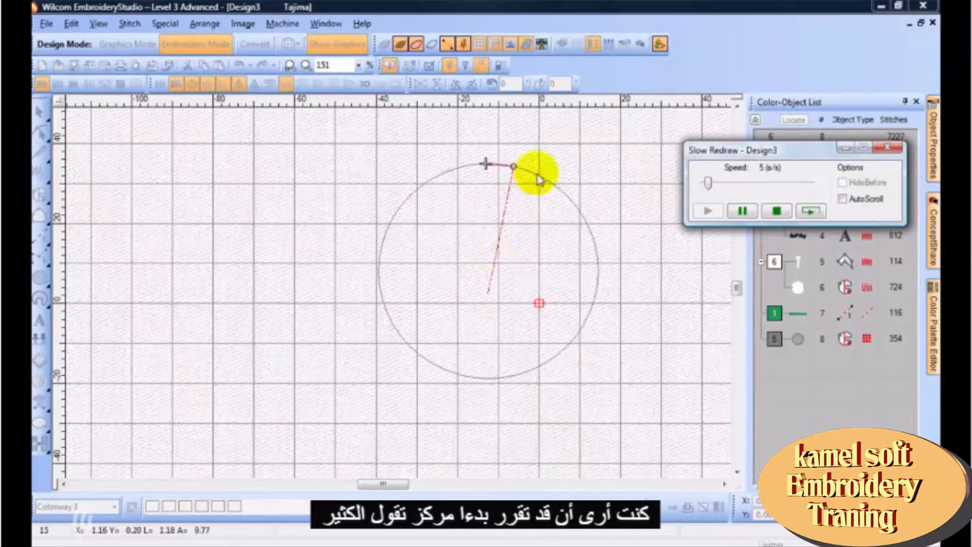
left_click_drag(713, 189, 813, 189)
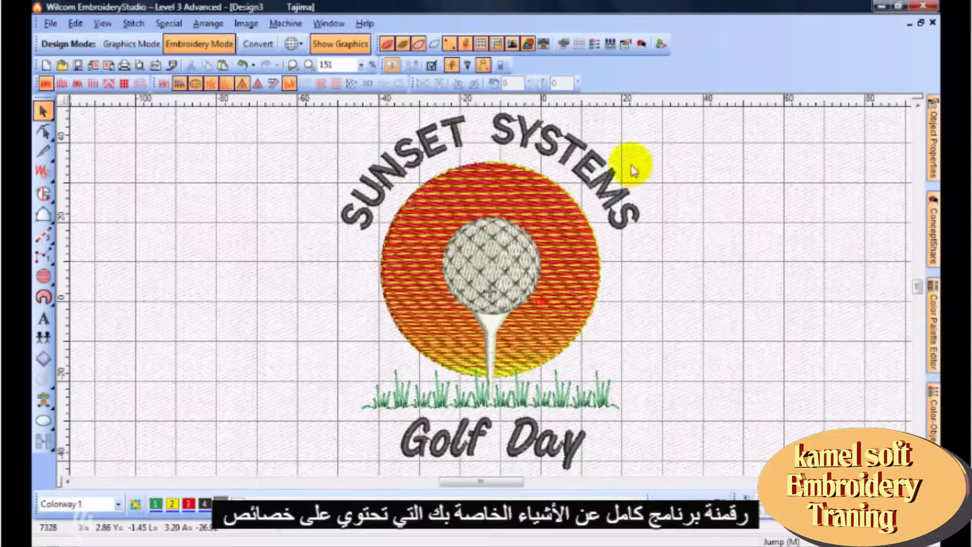
Step: Examine the editable object properties of the arched SUNSET SYSTEMS lettering, leaving its text as it is
double_click(576, 152)
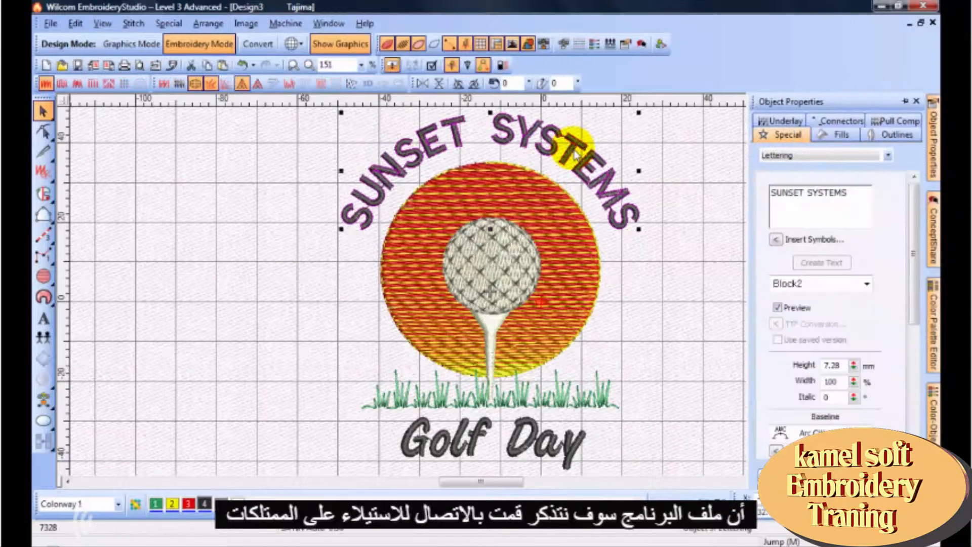
left_click(851, 191)
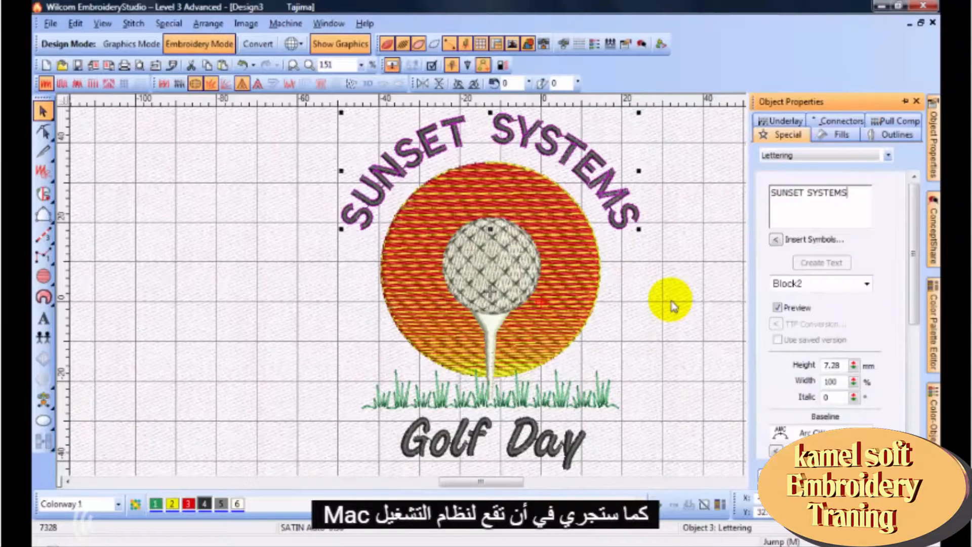
key("Return")
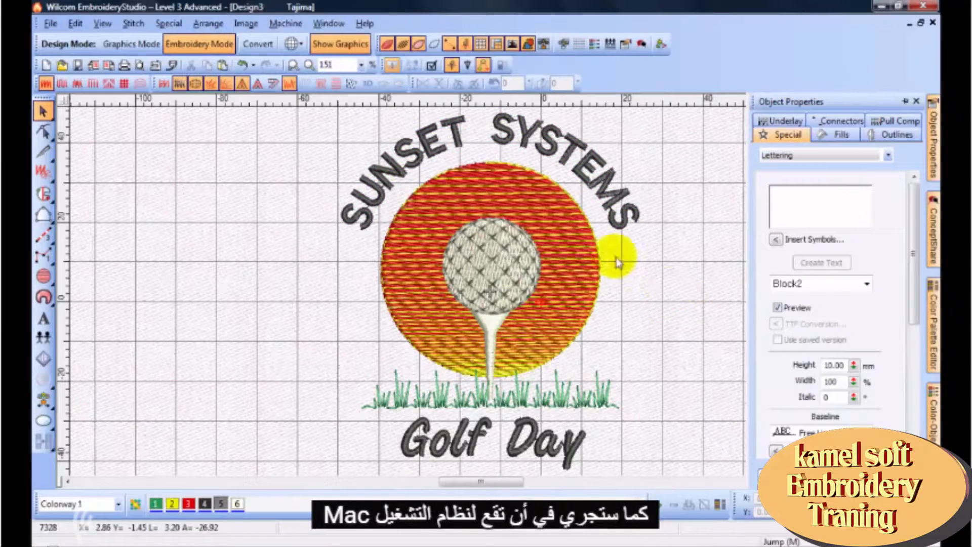
Step: Save the design in the EMB design file format under the name Sunset Golf Day
left_click(51, 23)
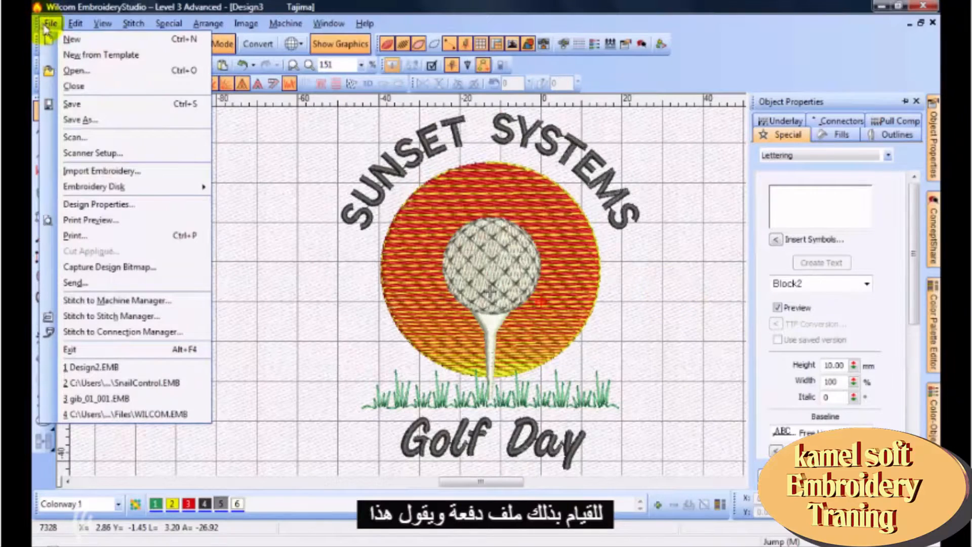
left_click(89, 121)
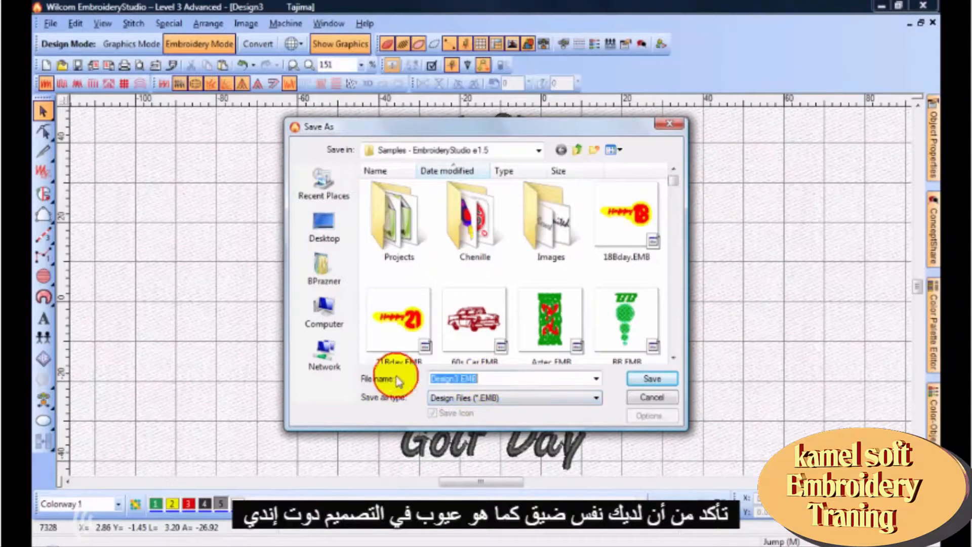
double_click(485, 375)
type("Sunset Golf Day")
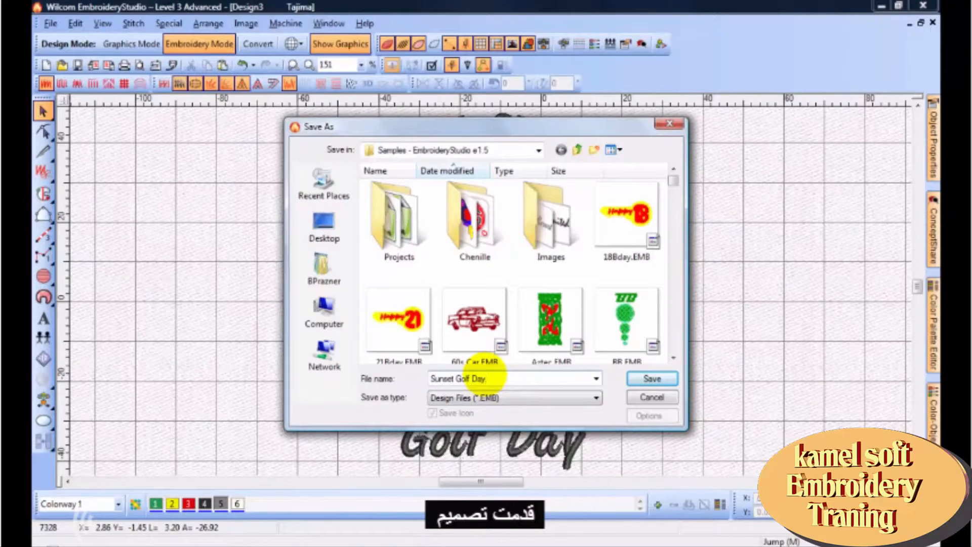
left_click(659, 384)
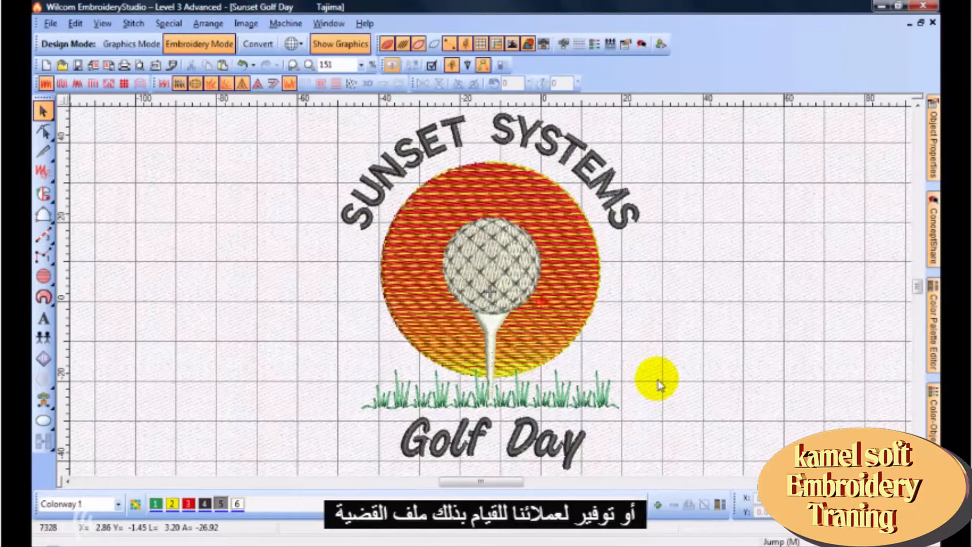
Step: Save a machine copy of the Sunset Golf Day design in the Tajima (*.DST) format
left_click(49, 24)
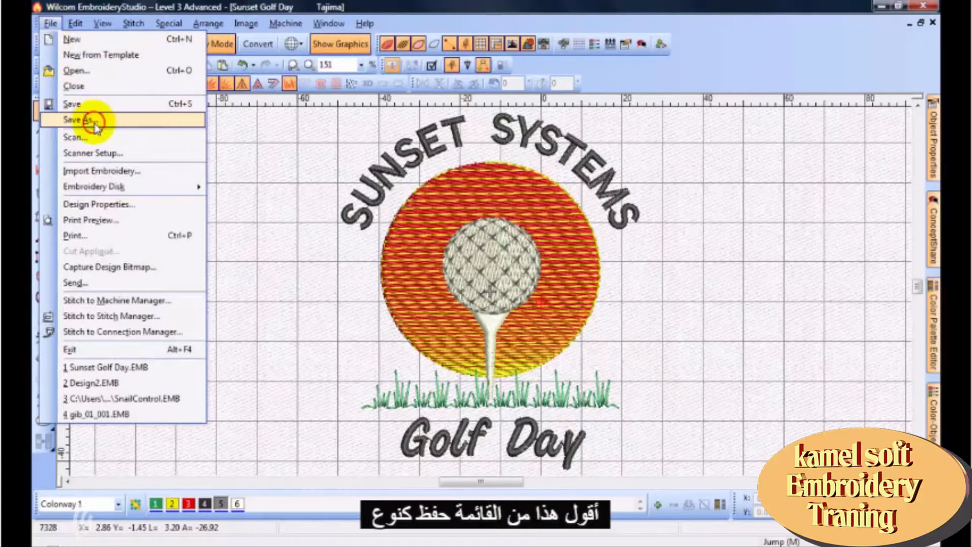
left_click(95, 125)
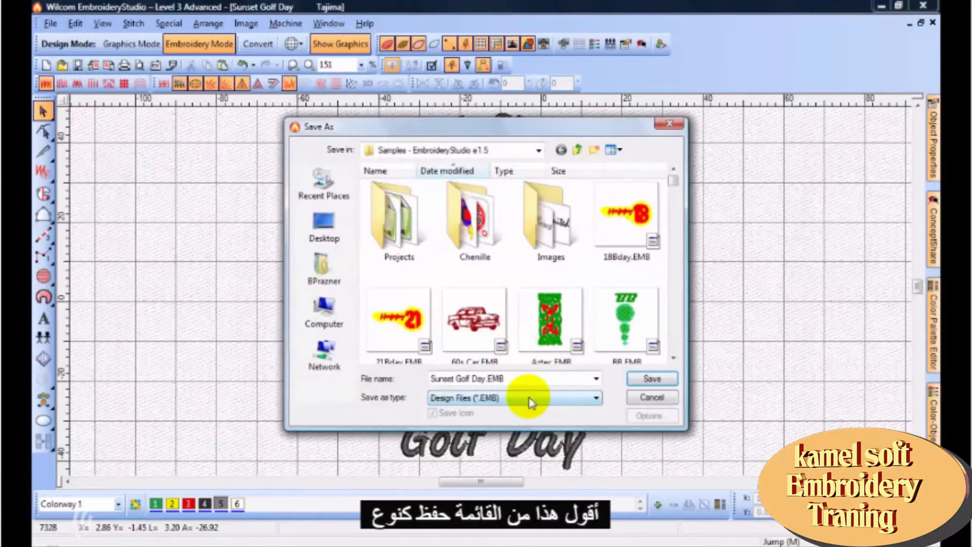
left_click(530, 400)
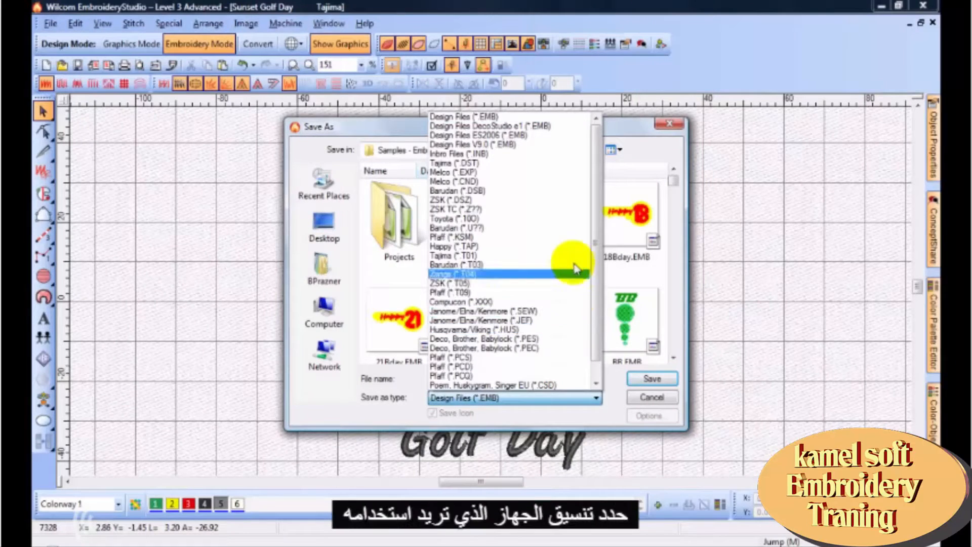
left_click(566, 165)
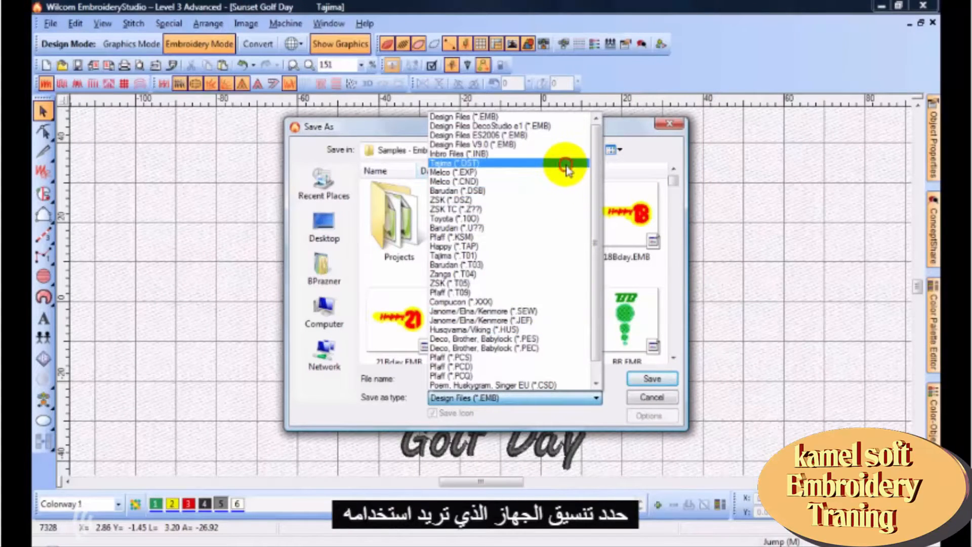
left_click(650, 380)
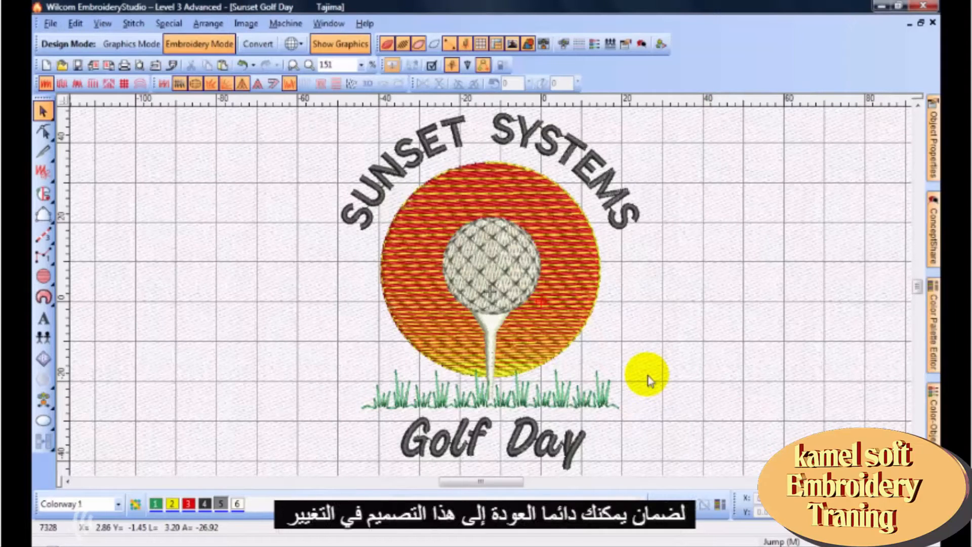
Step: Open the object properties of the Golf Day lettering and place the cursor in its text
double_click(542, 449)
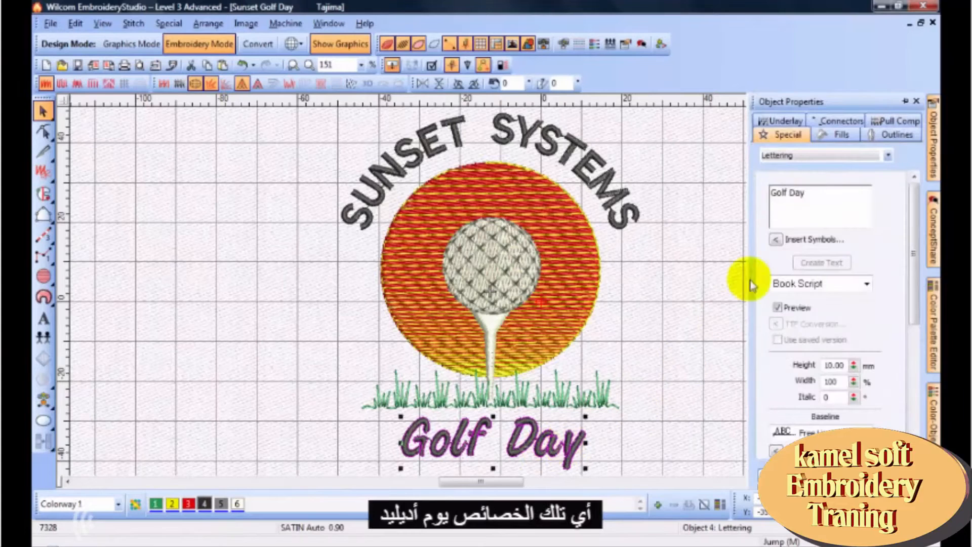
left_click(852, 201)
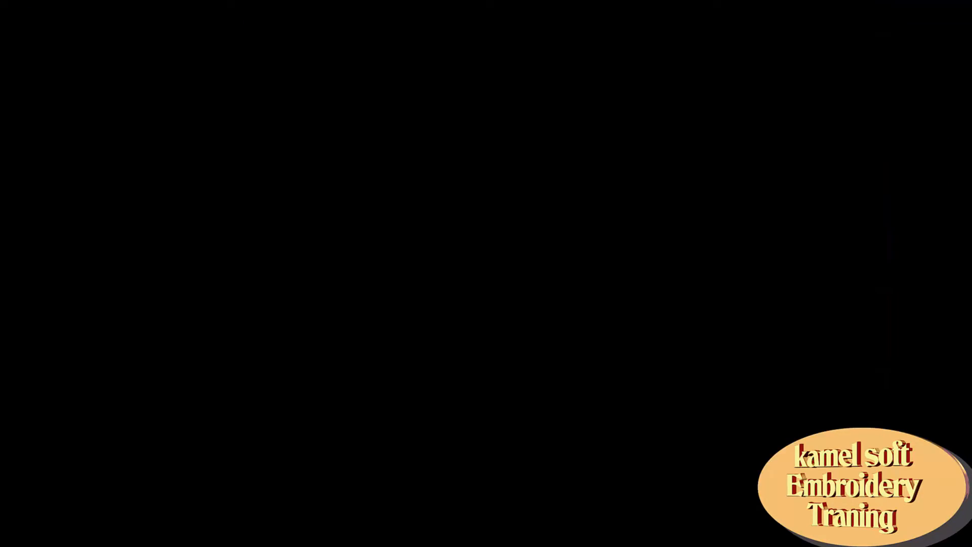